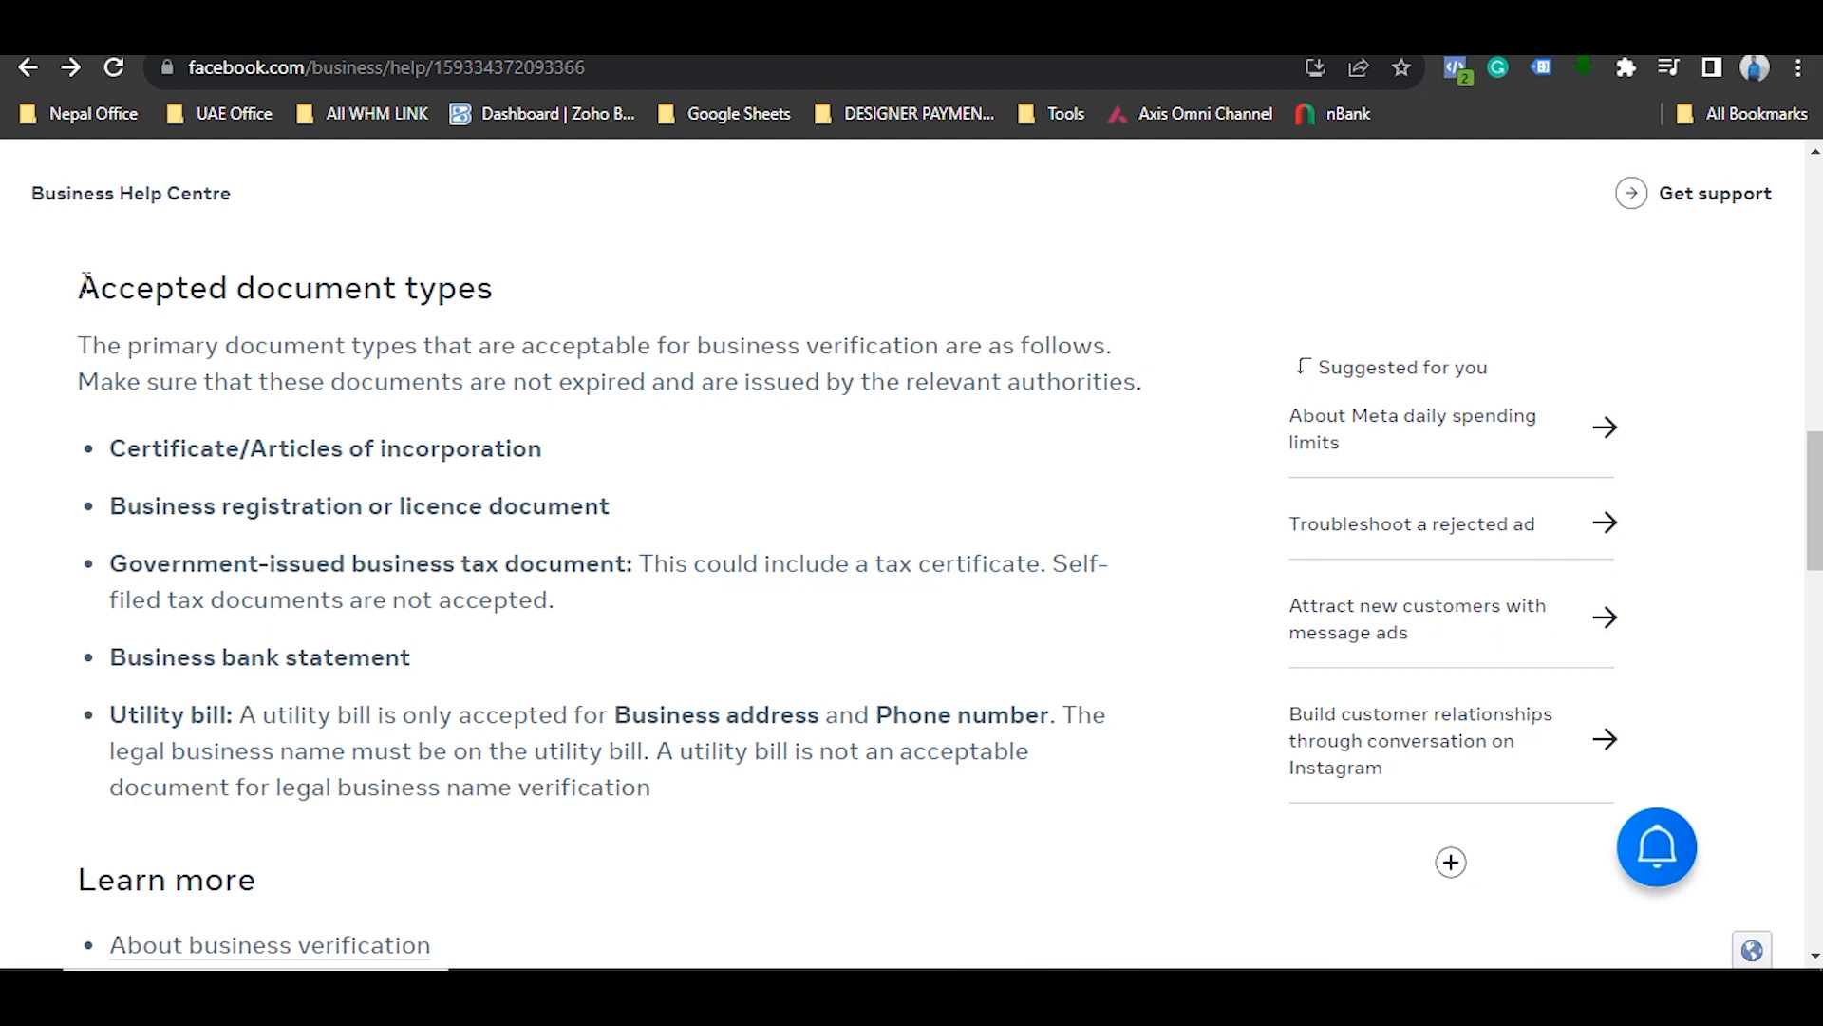
- Review the Help Centre's accepted document types list, then go back to the Business settings tab
left_click_drag(86, 282, 670, 794)
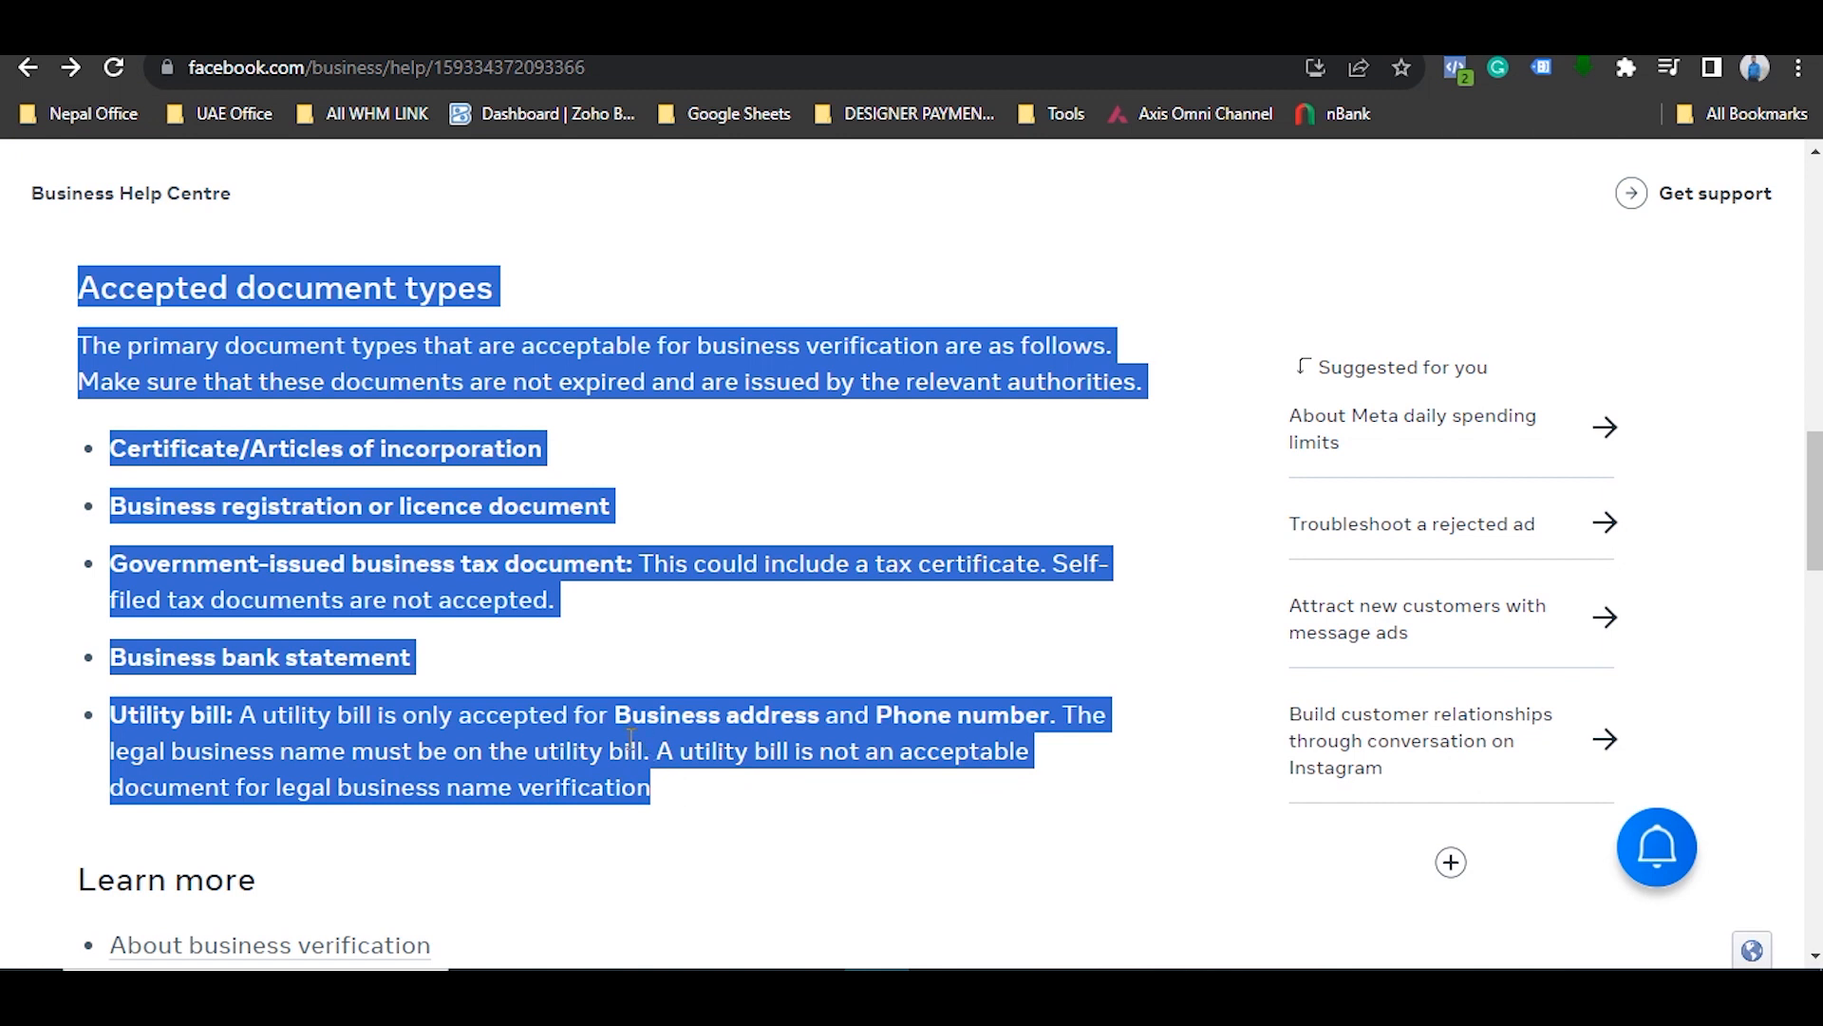
left_click(629, 489)
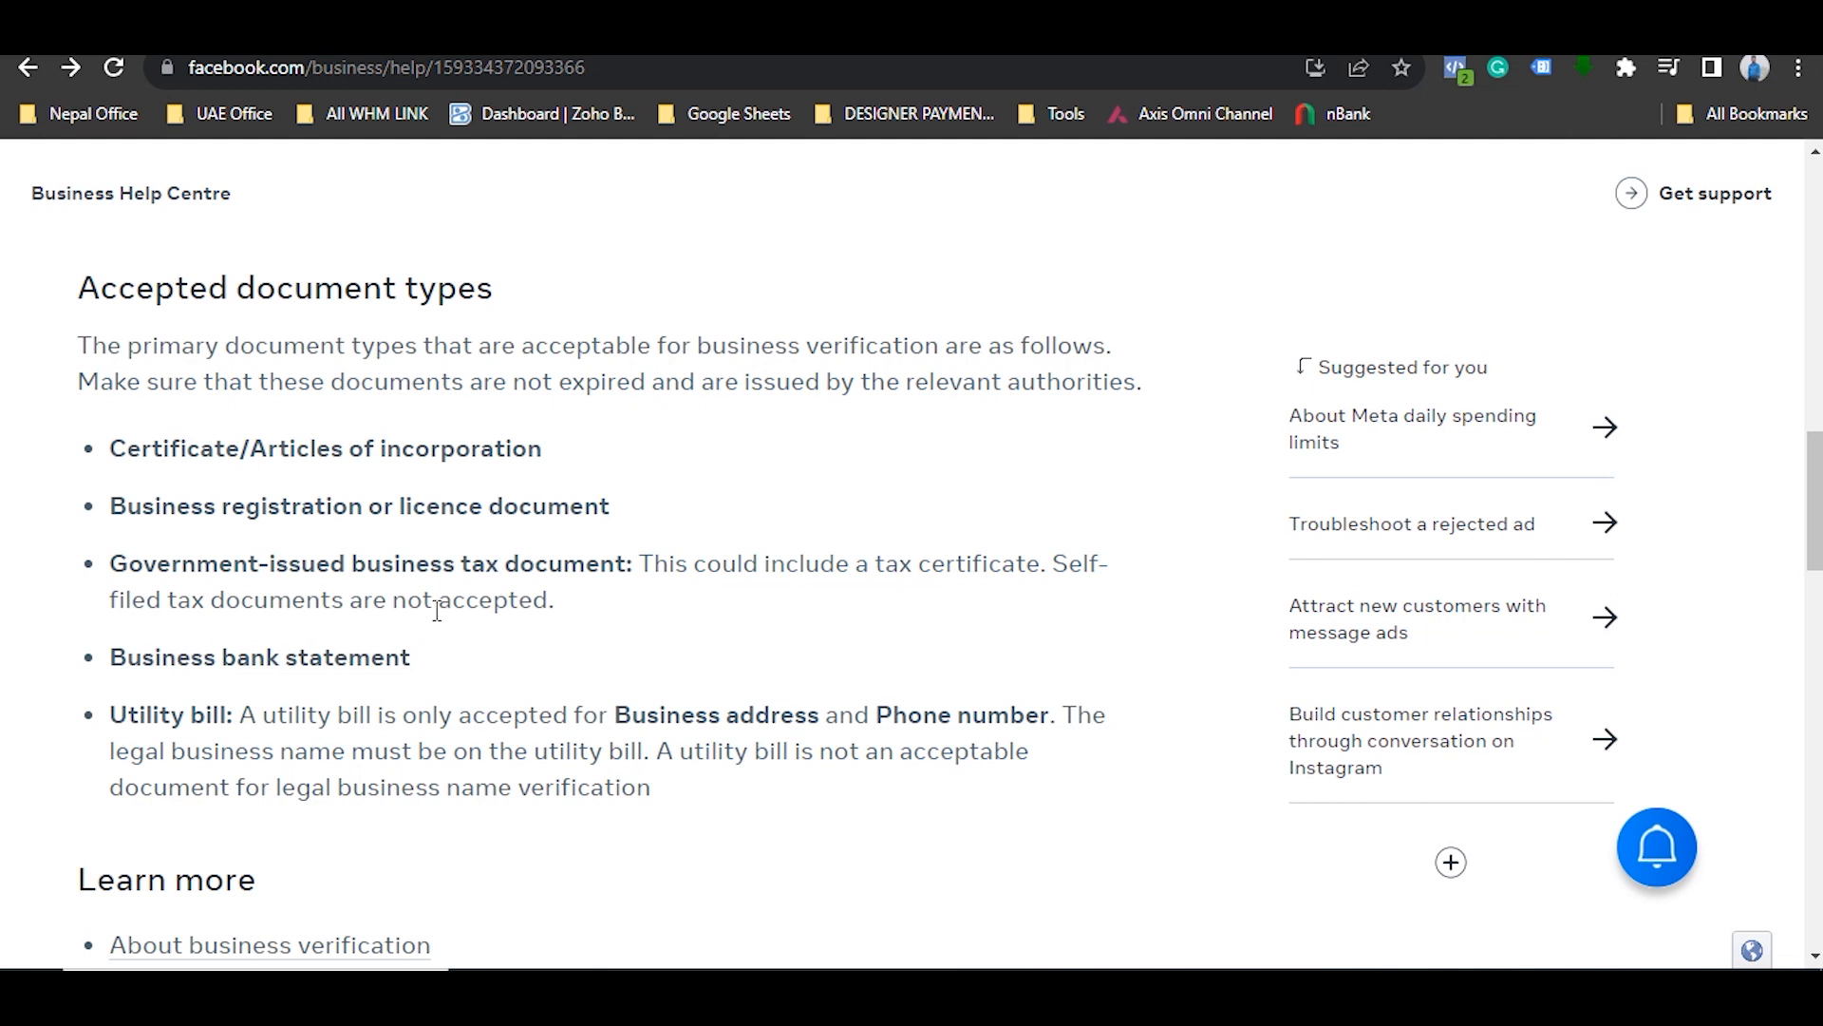
scroll(437, 611, "up", 7)
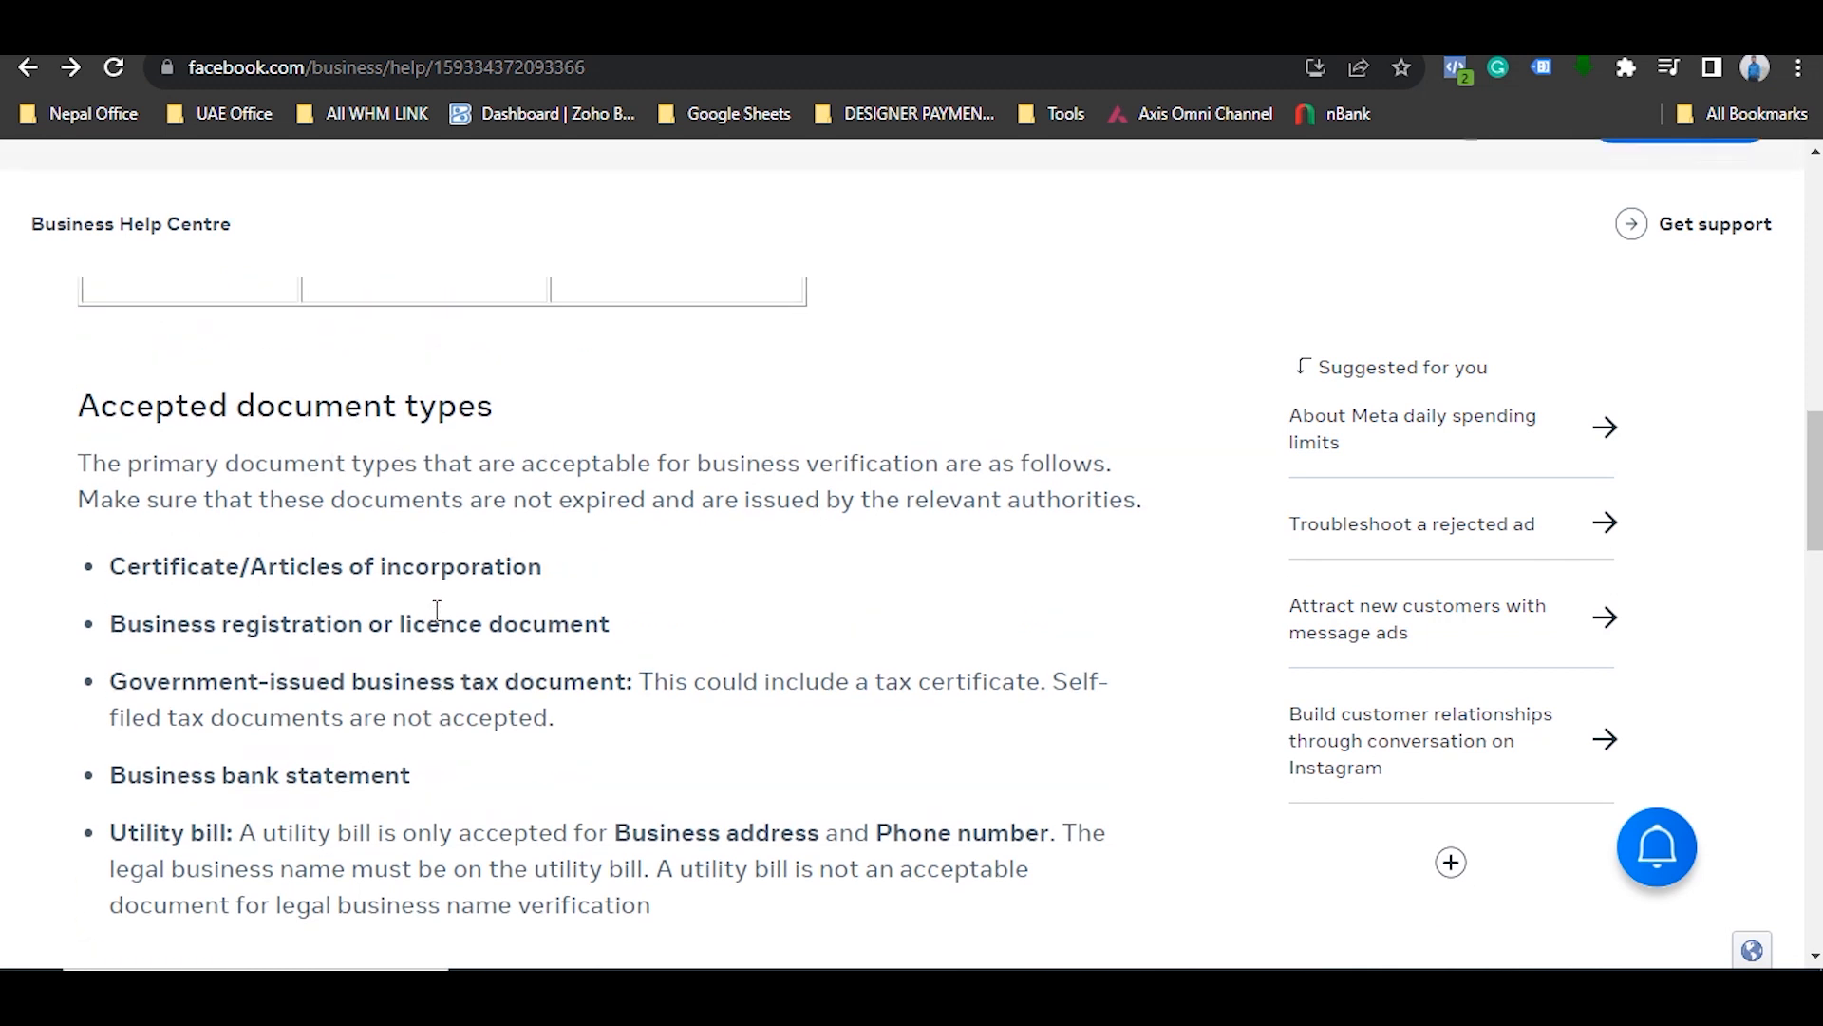
scroll(437, 611, "up", 2)
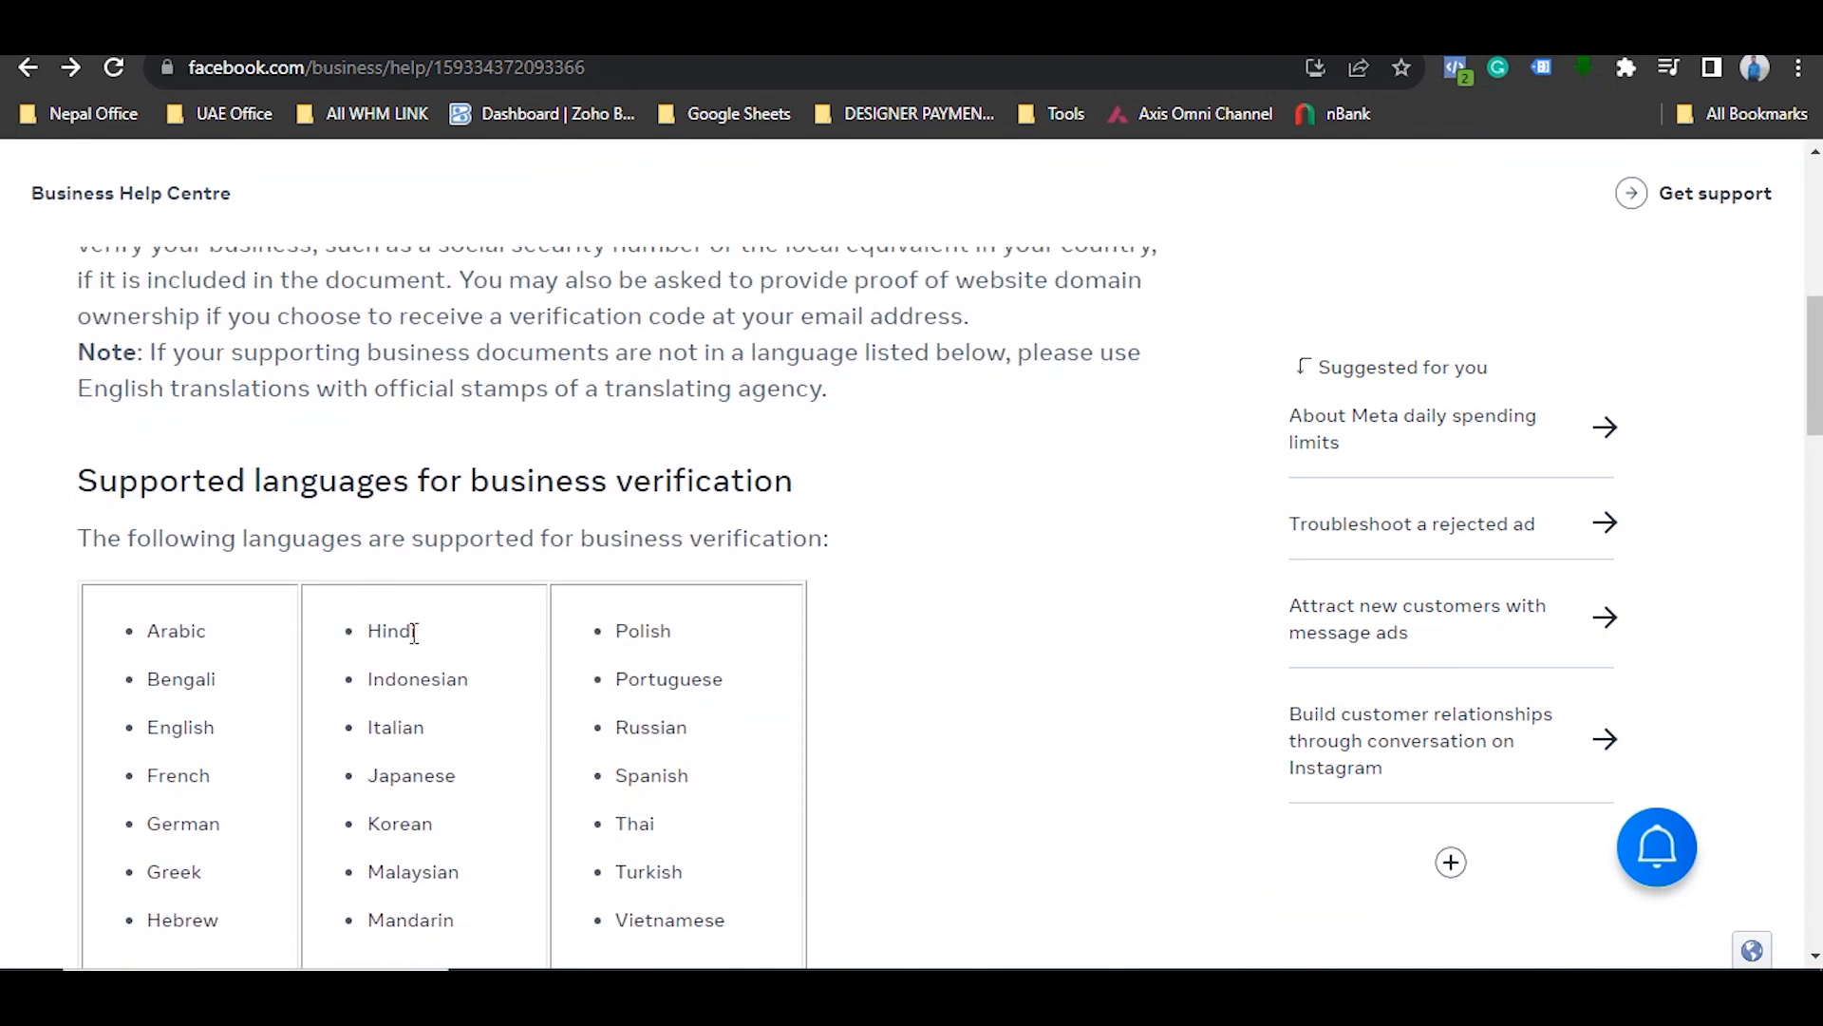
scroll(414, 632, "up", 1)
scroll(414, 632, "down", 5)
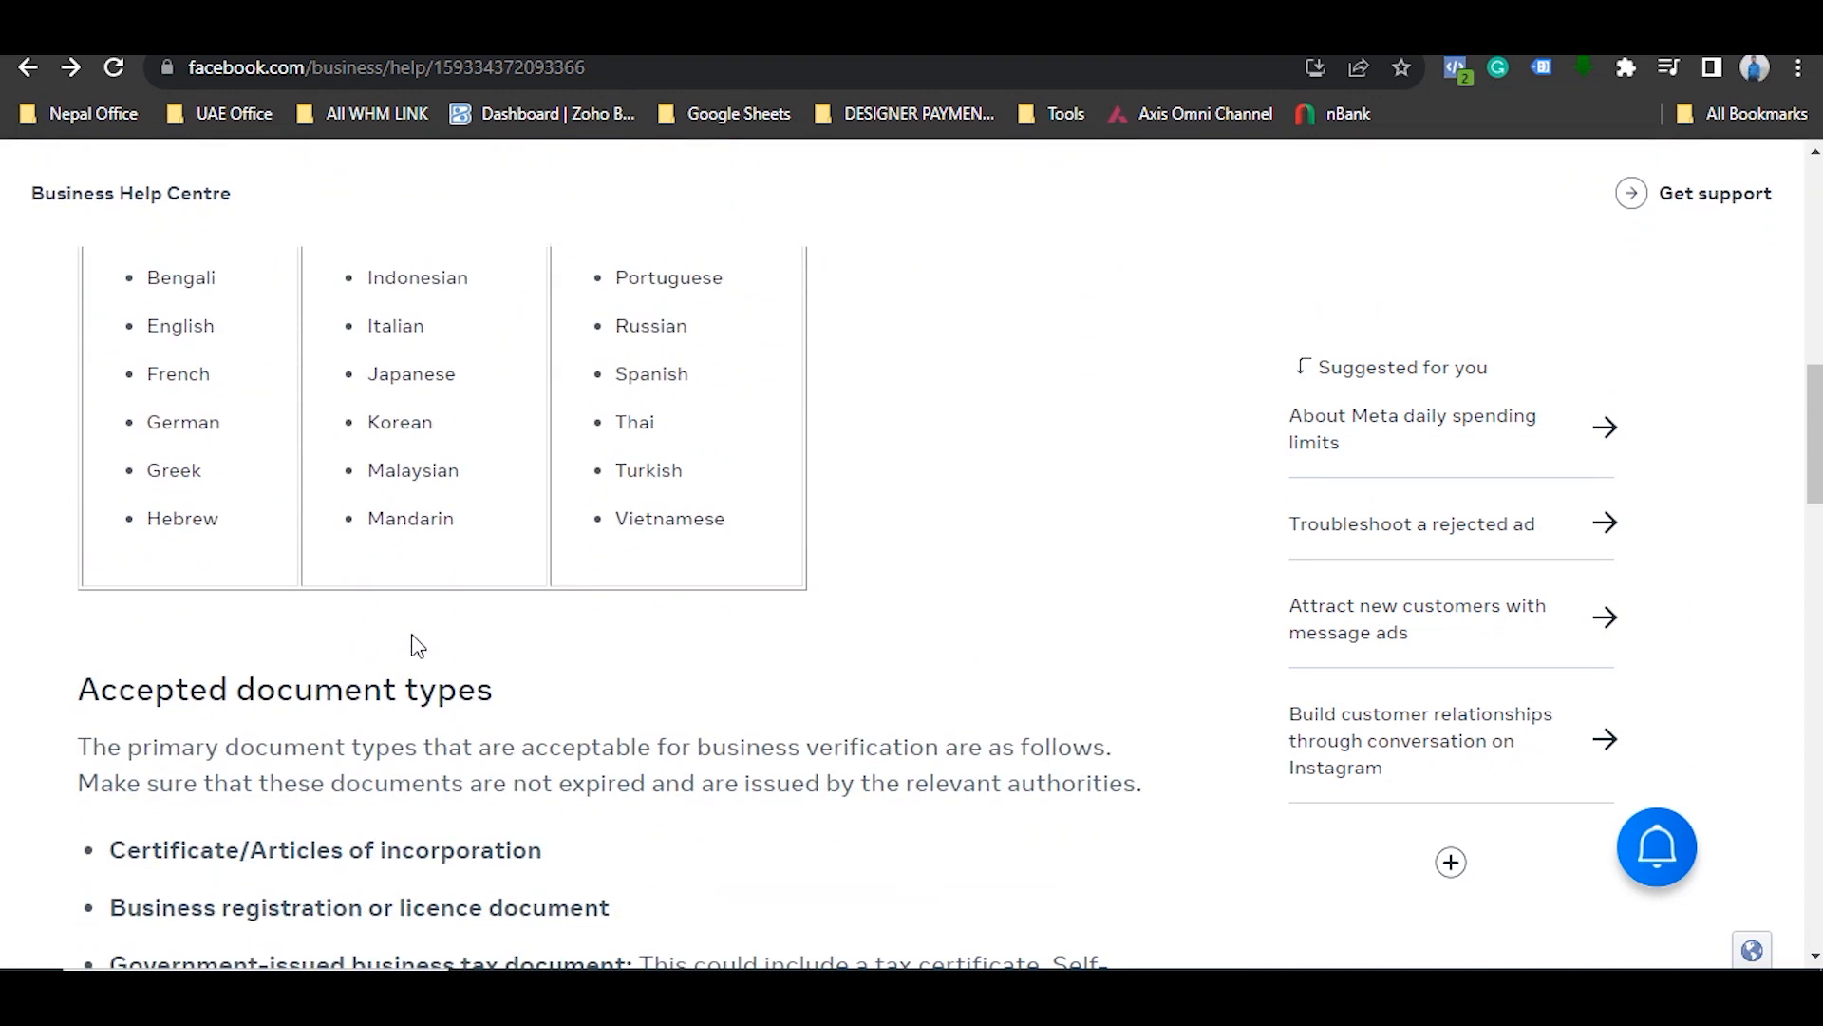
scroll(414, 644, "down", 4)
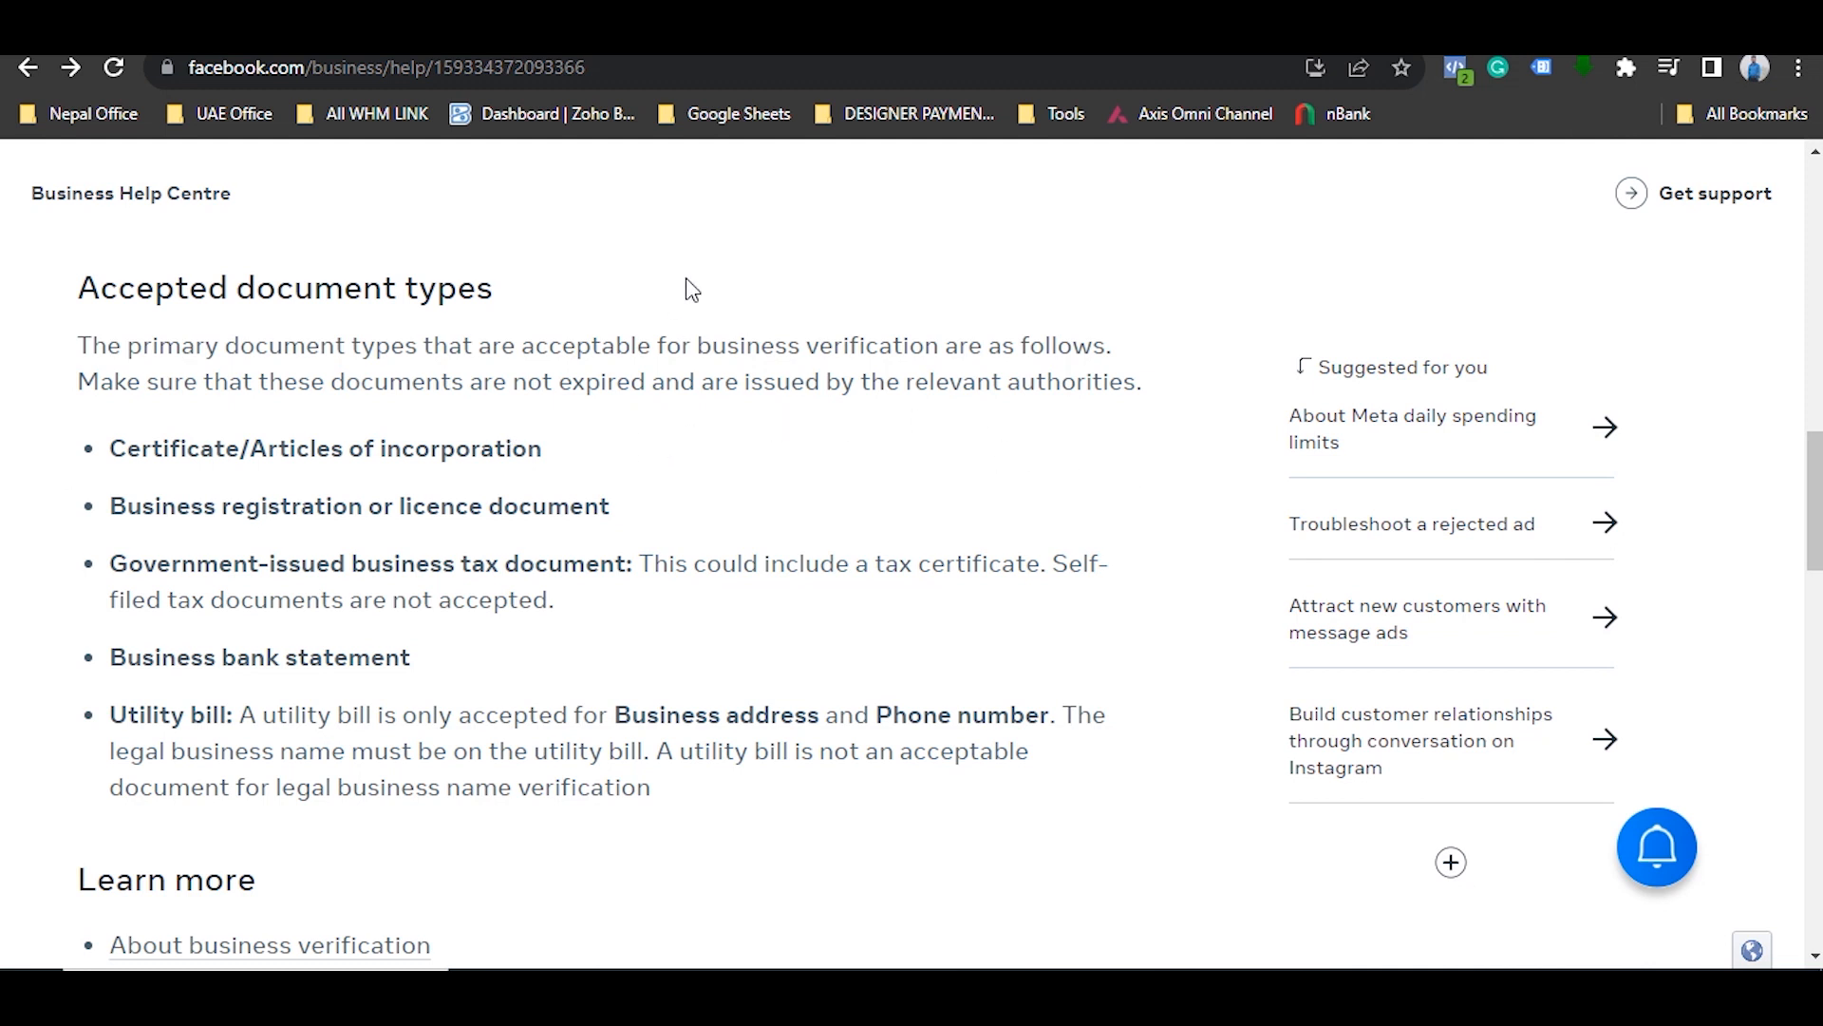
left_click(819, 26)
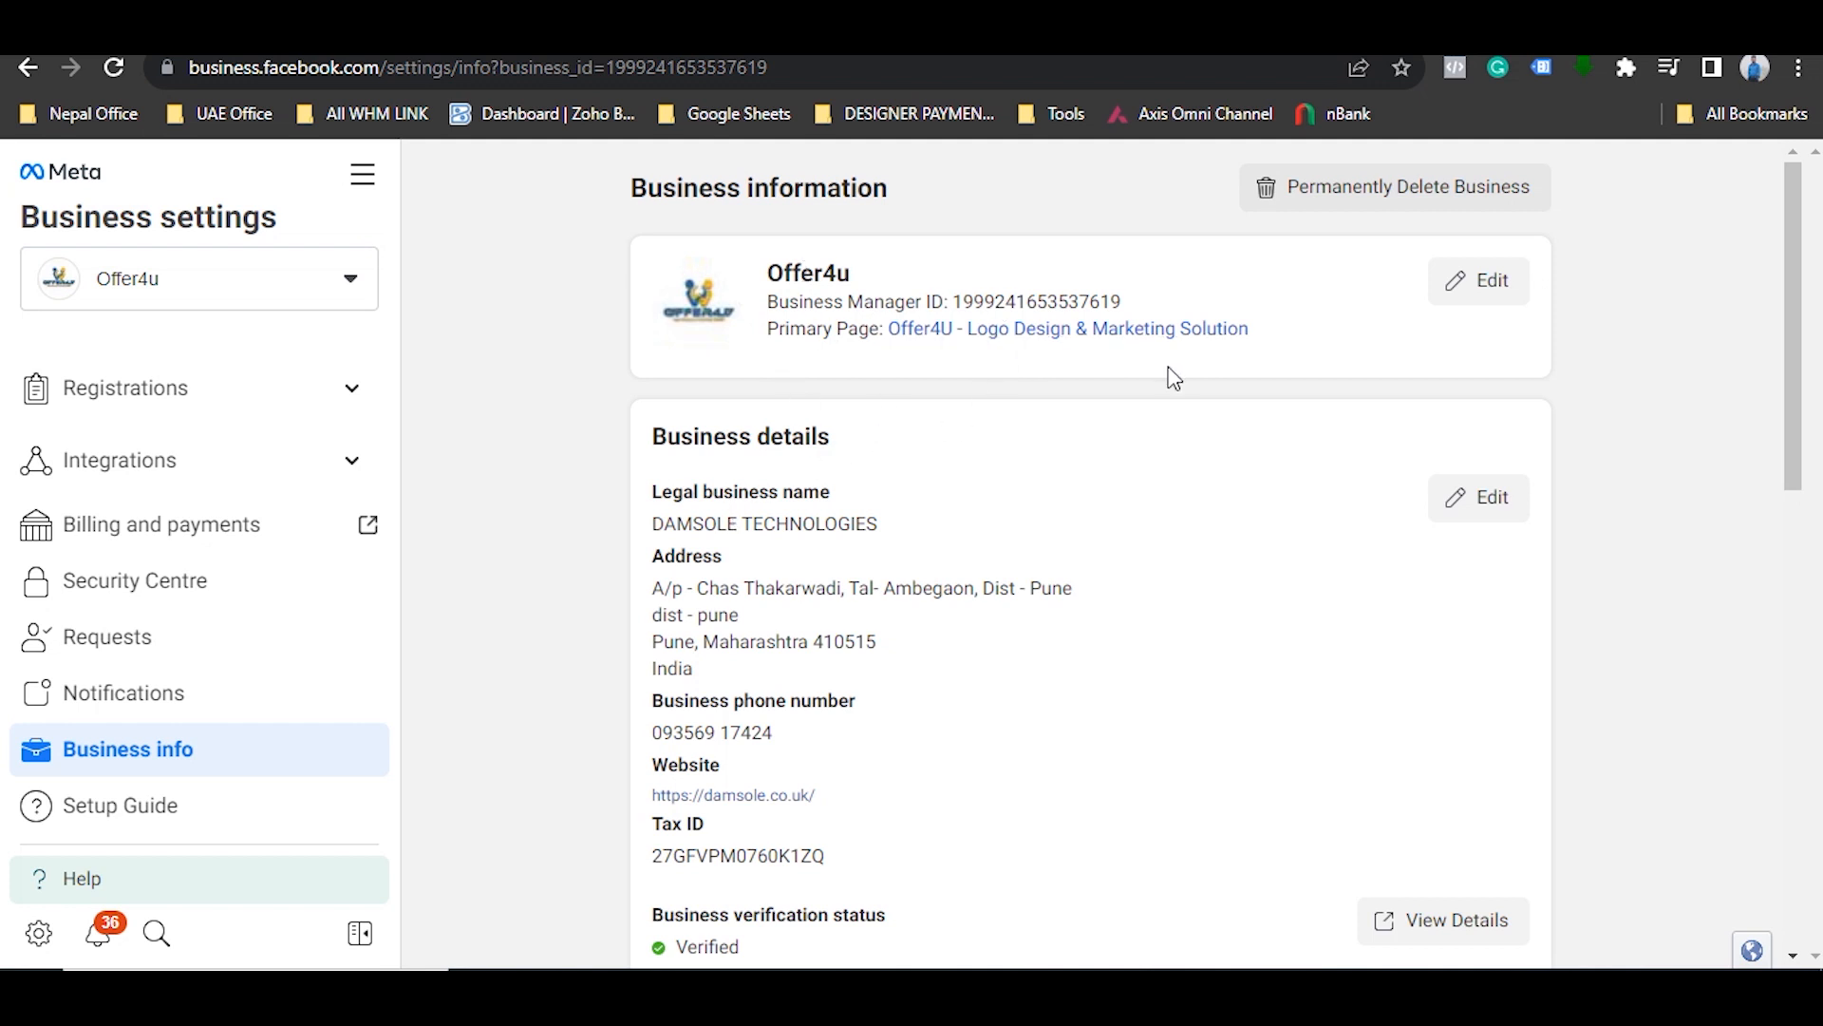
- Scroll Offer4u's Business info and highlight its Verified business verification status
scroll(749, 526, "down", 3)
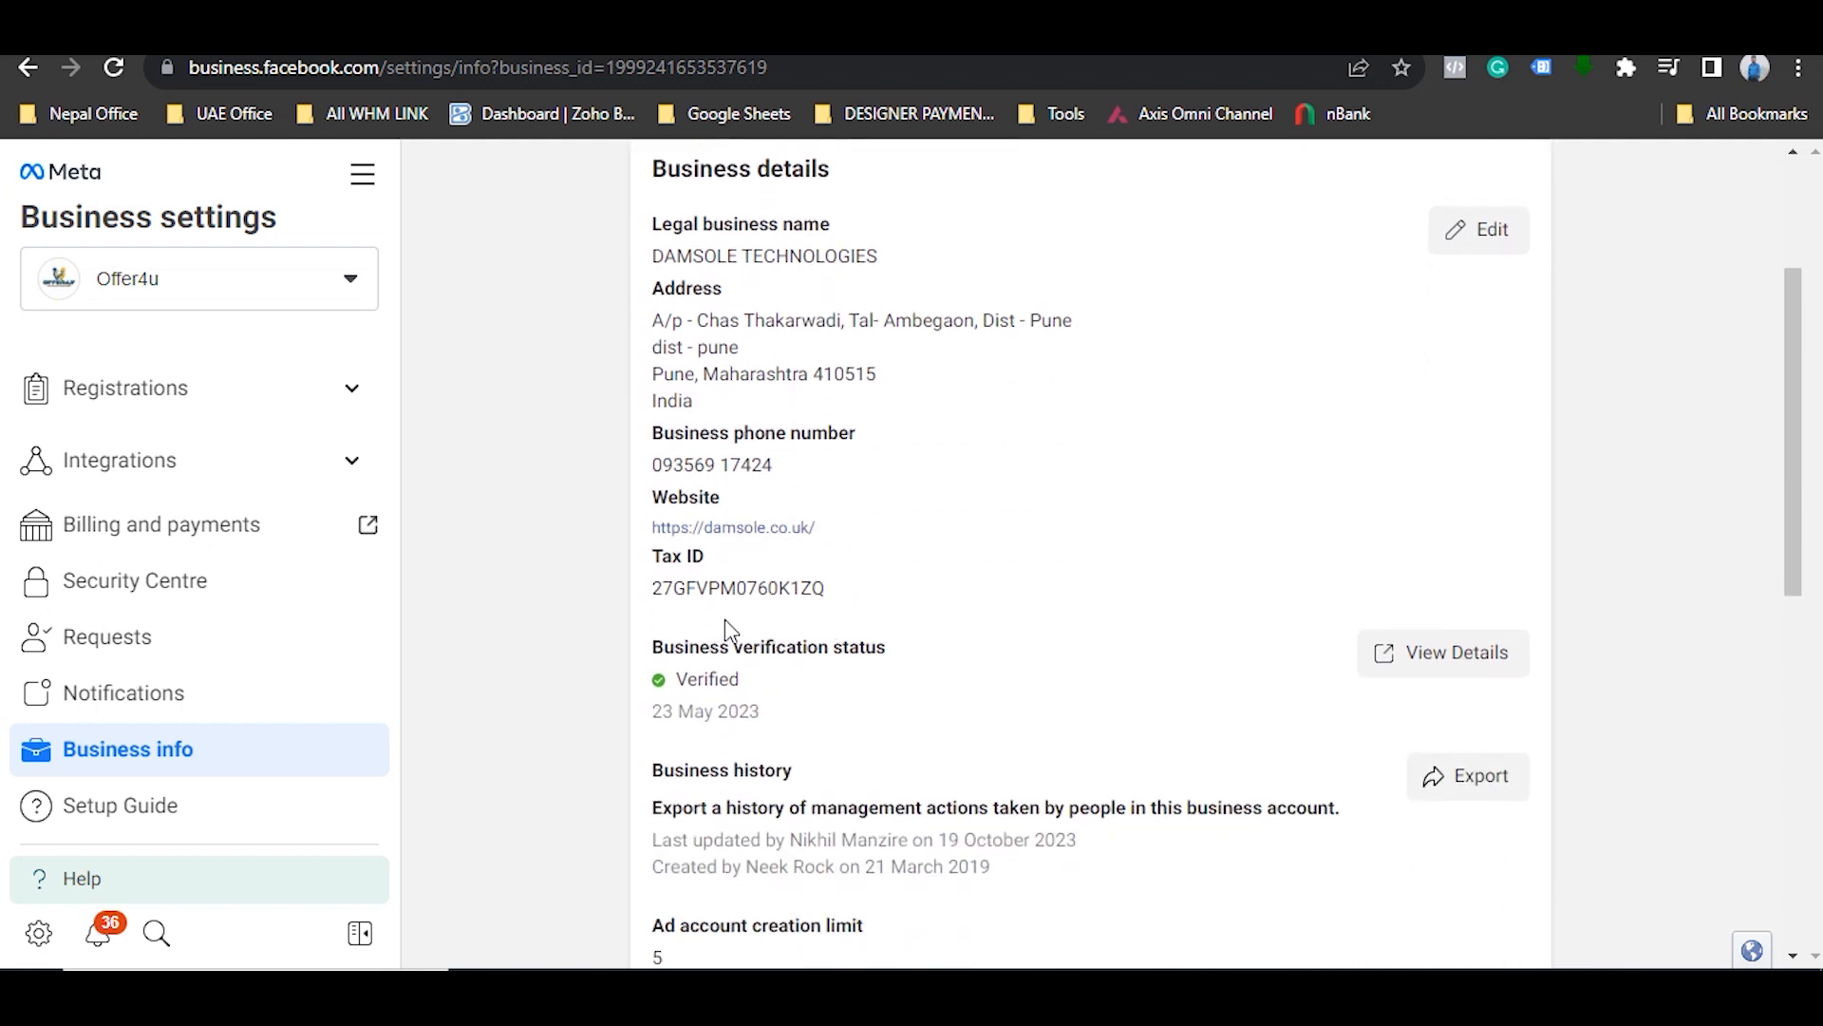
double_click(708, 680)
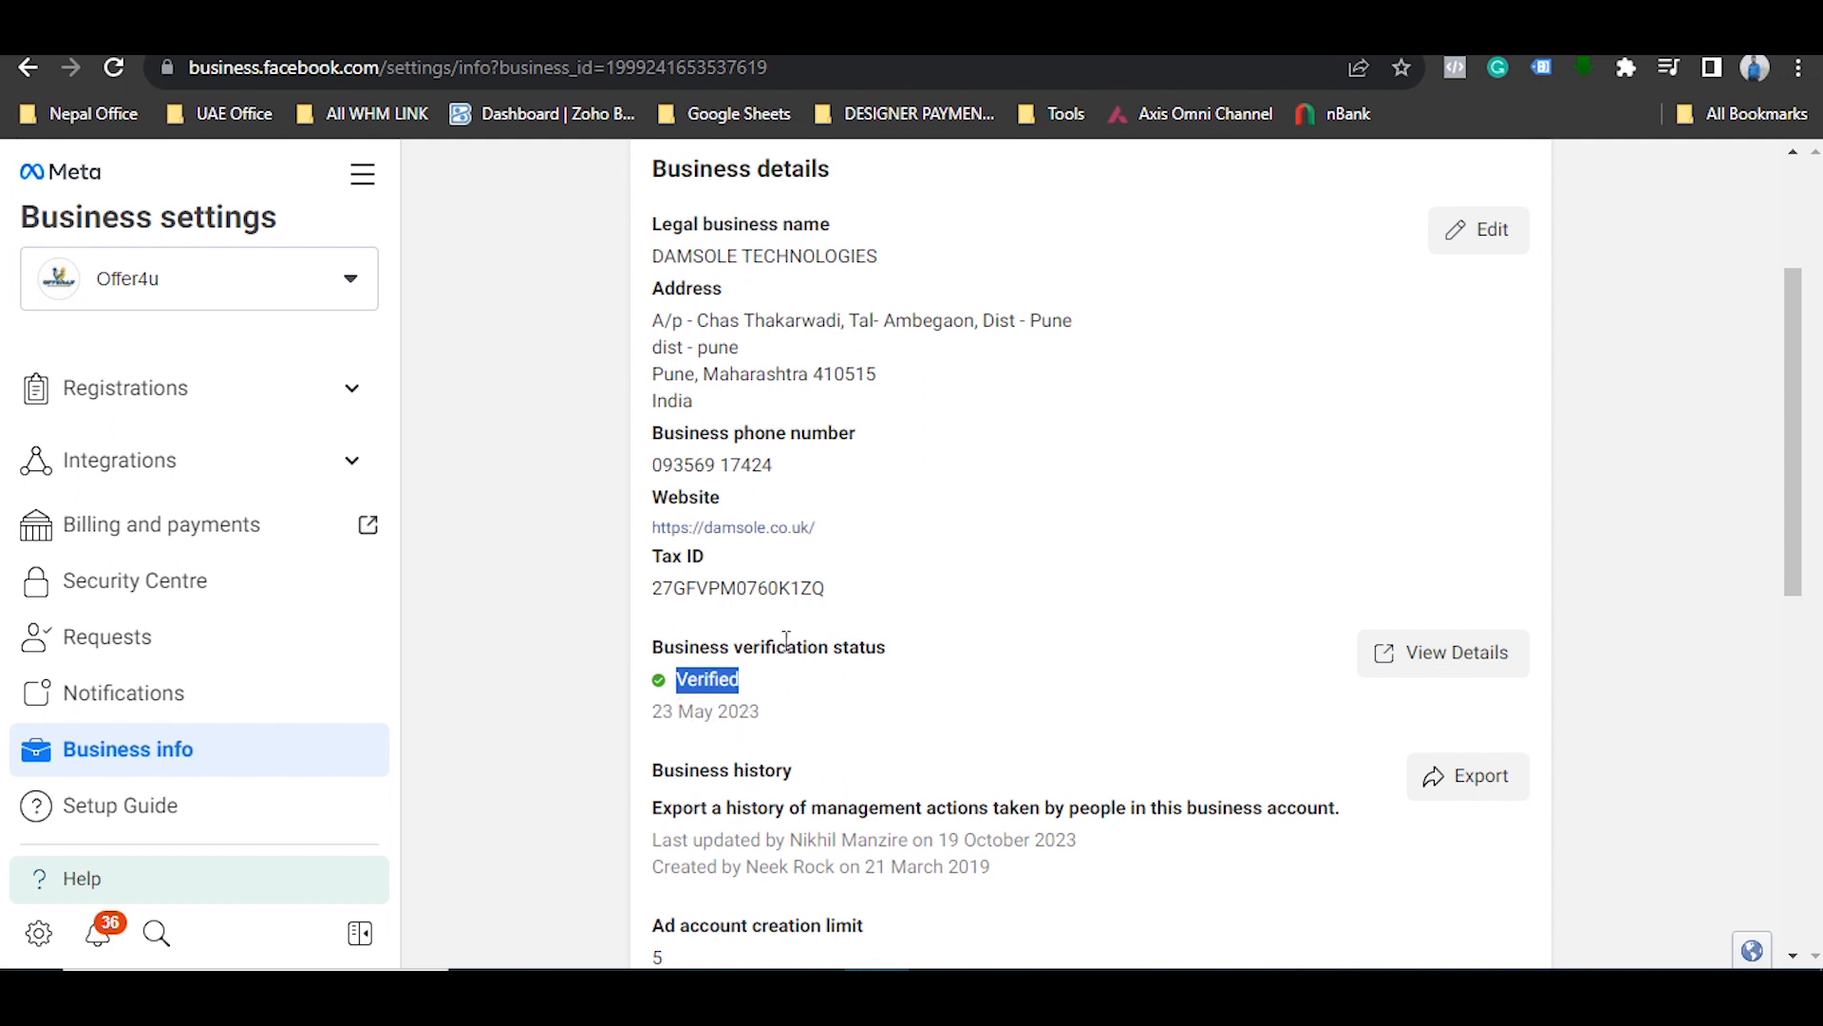
scroll(862, 648, "down", 1)
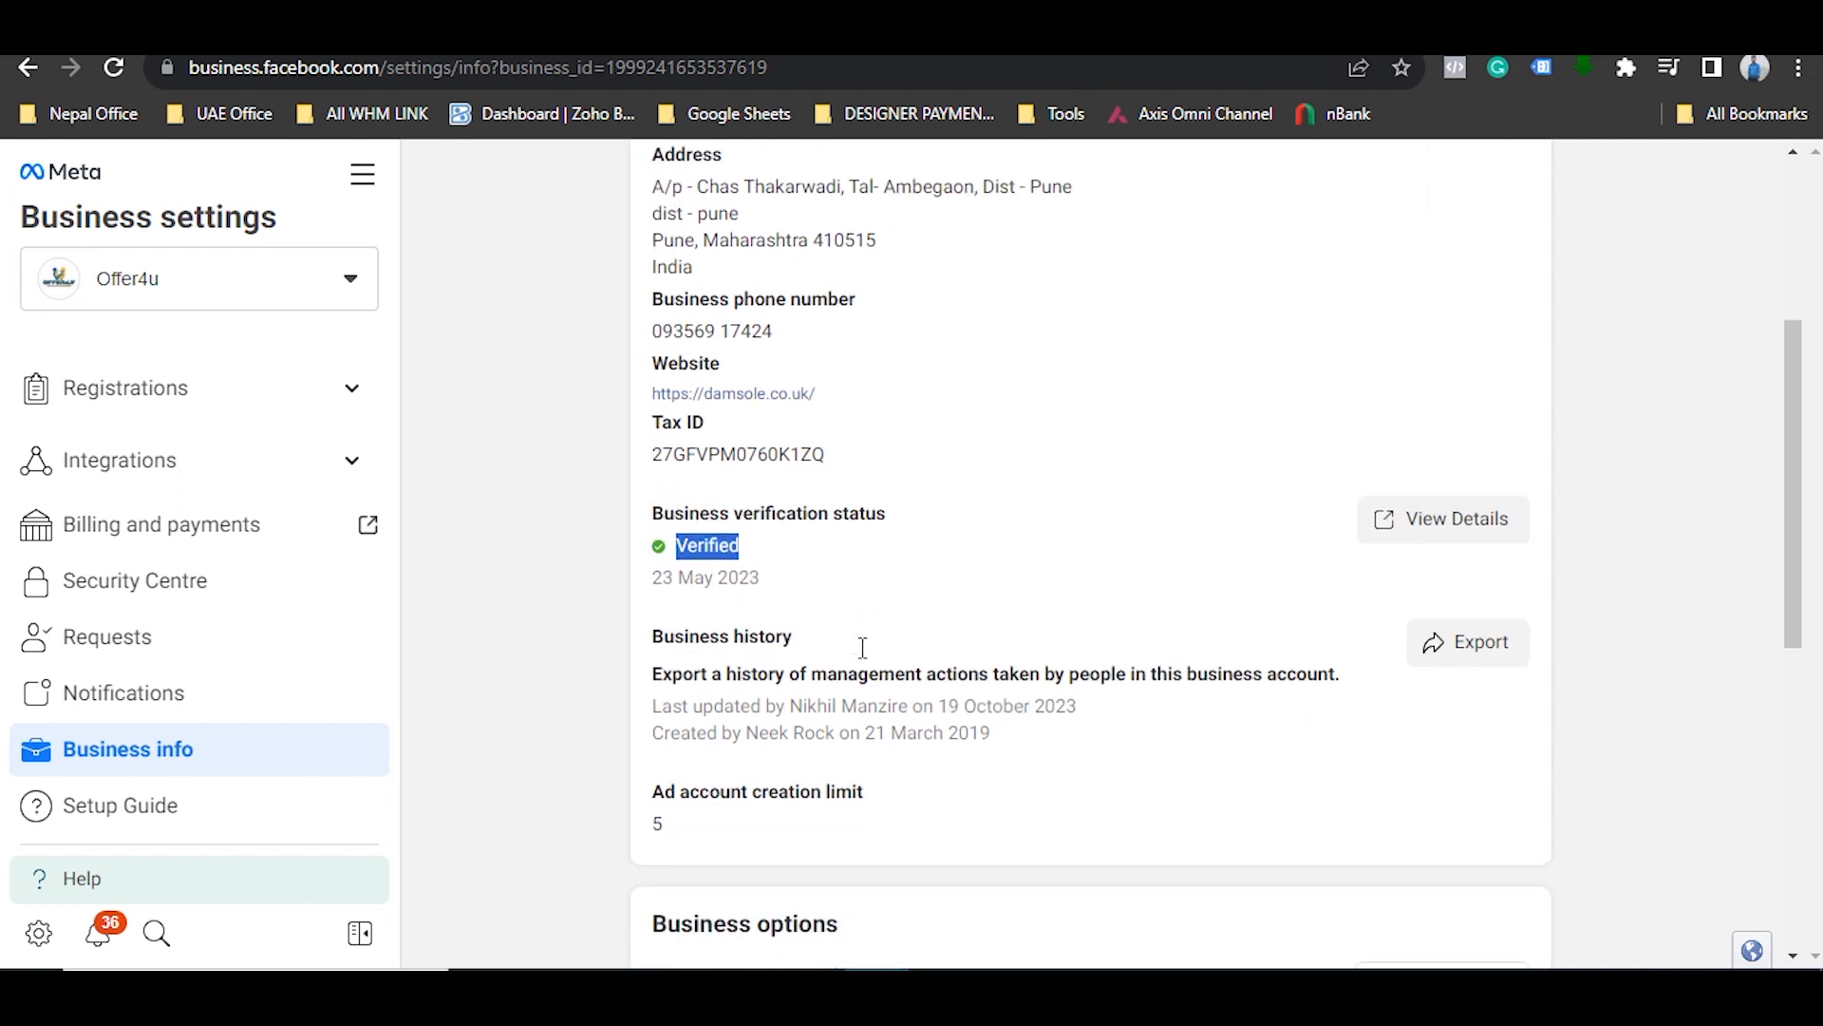
scroll(389, 735, "up", 2)
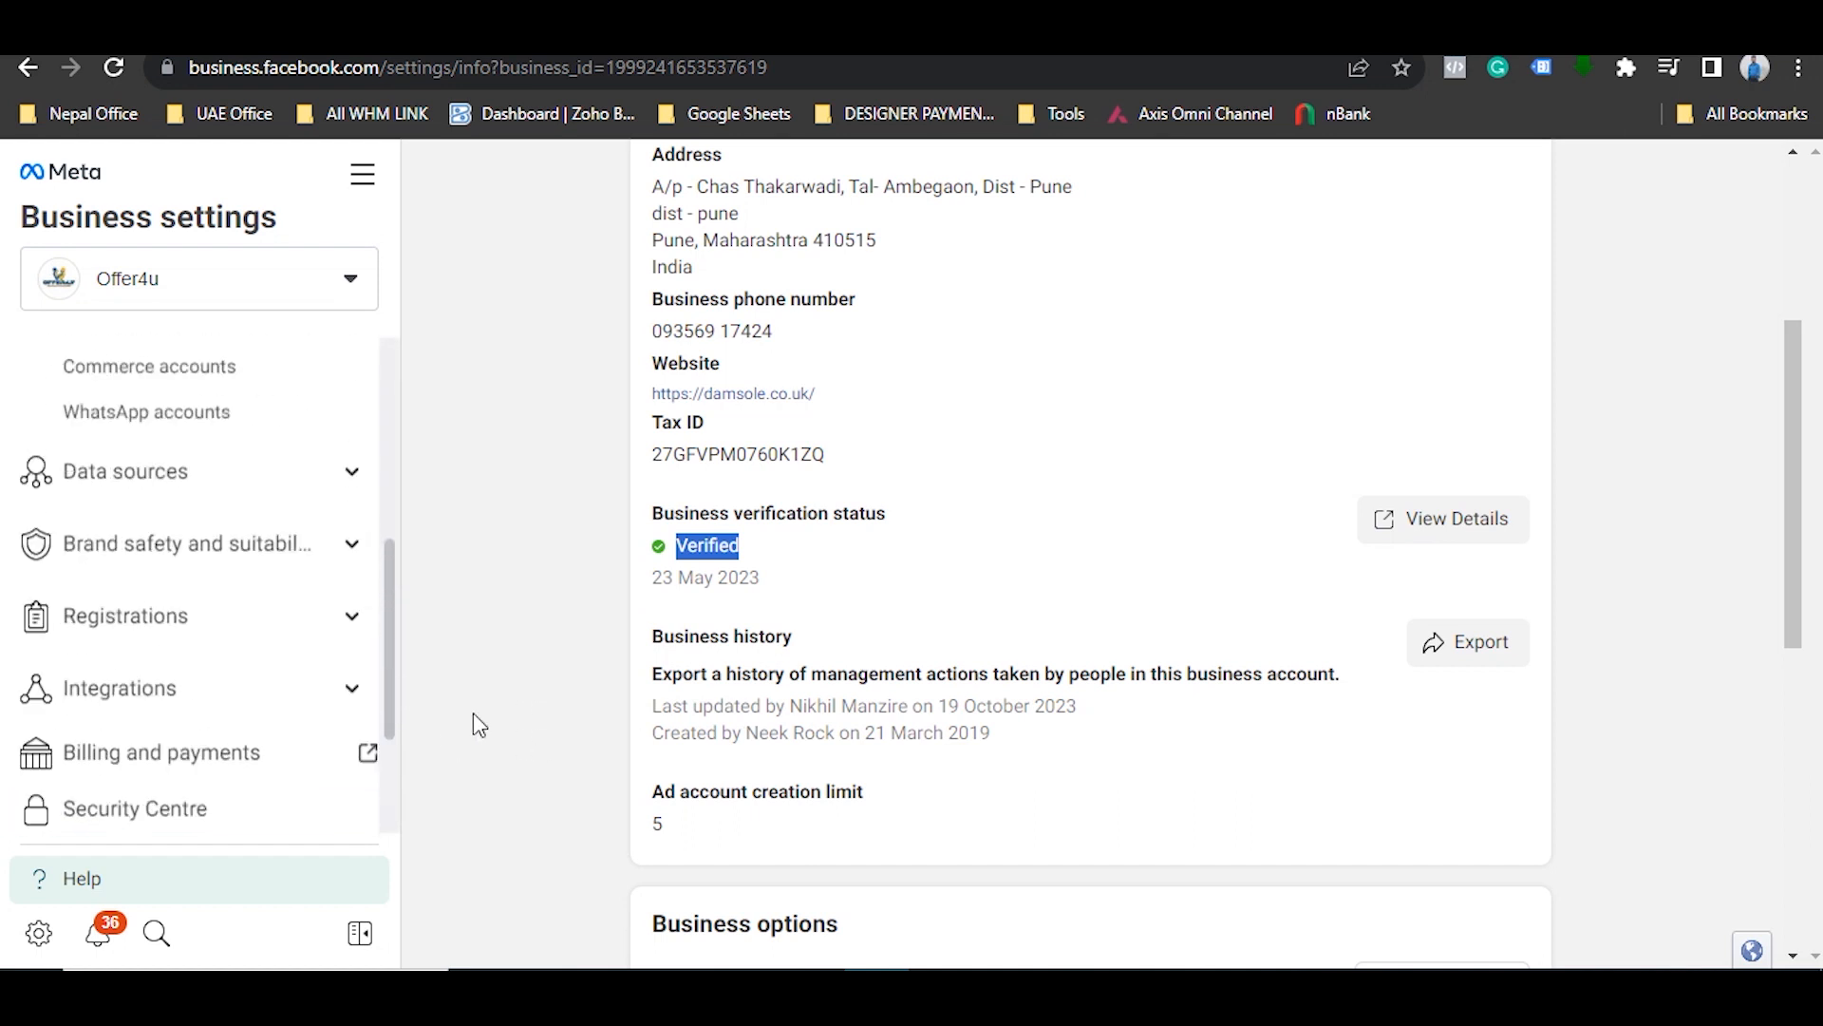
scroll(878, 604, "up", 3)
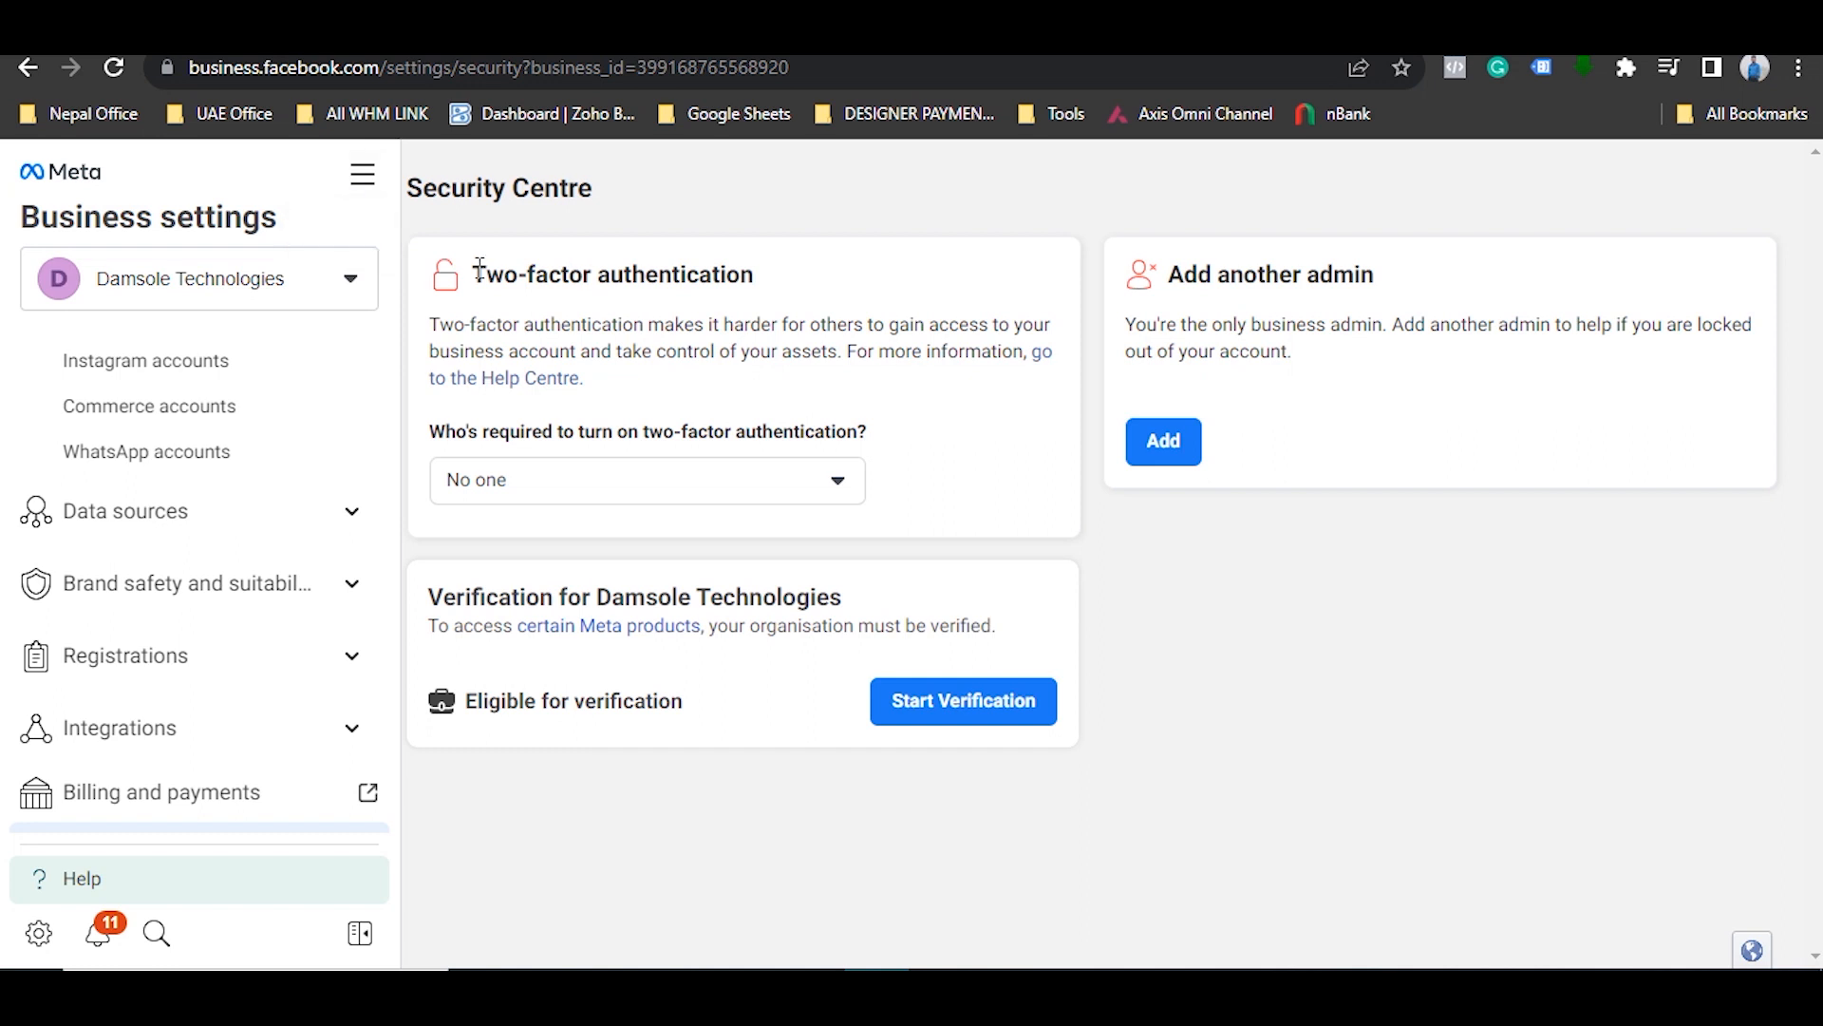
- Open Ads Manager at fb.com/adsmanager in a new tab and reach Business settings via All tools
left_click(1676, 36)
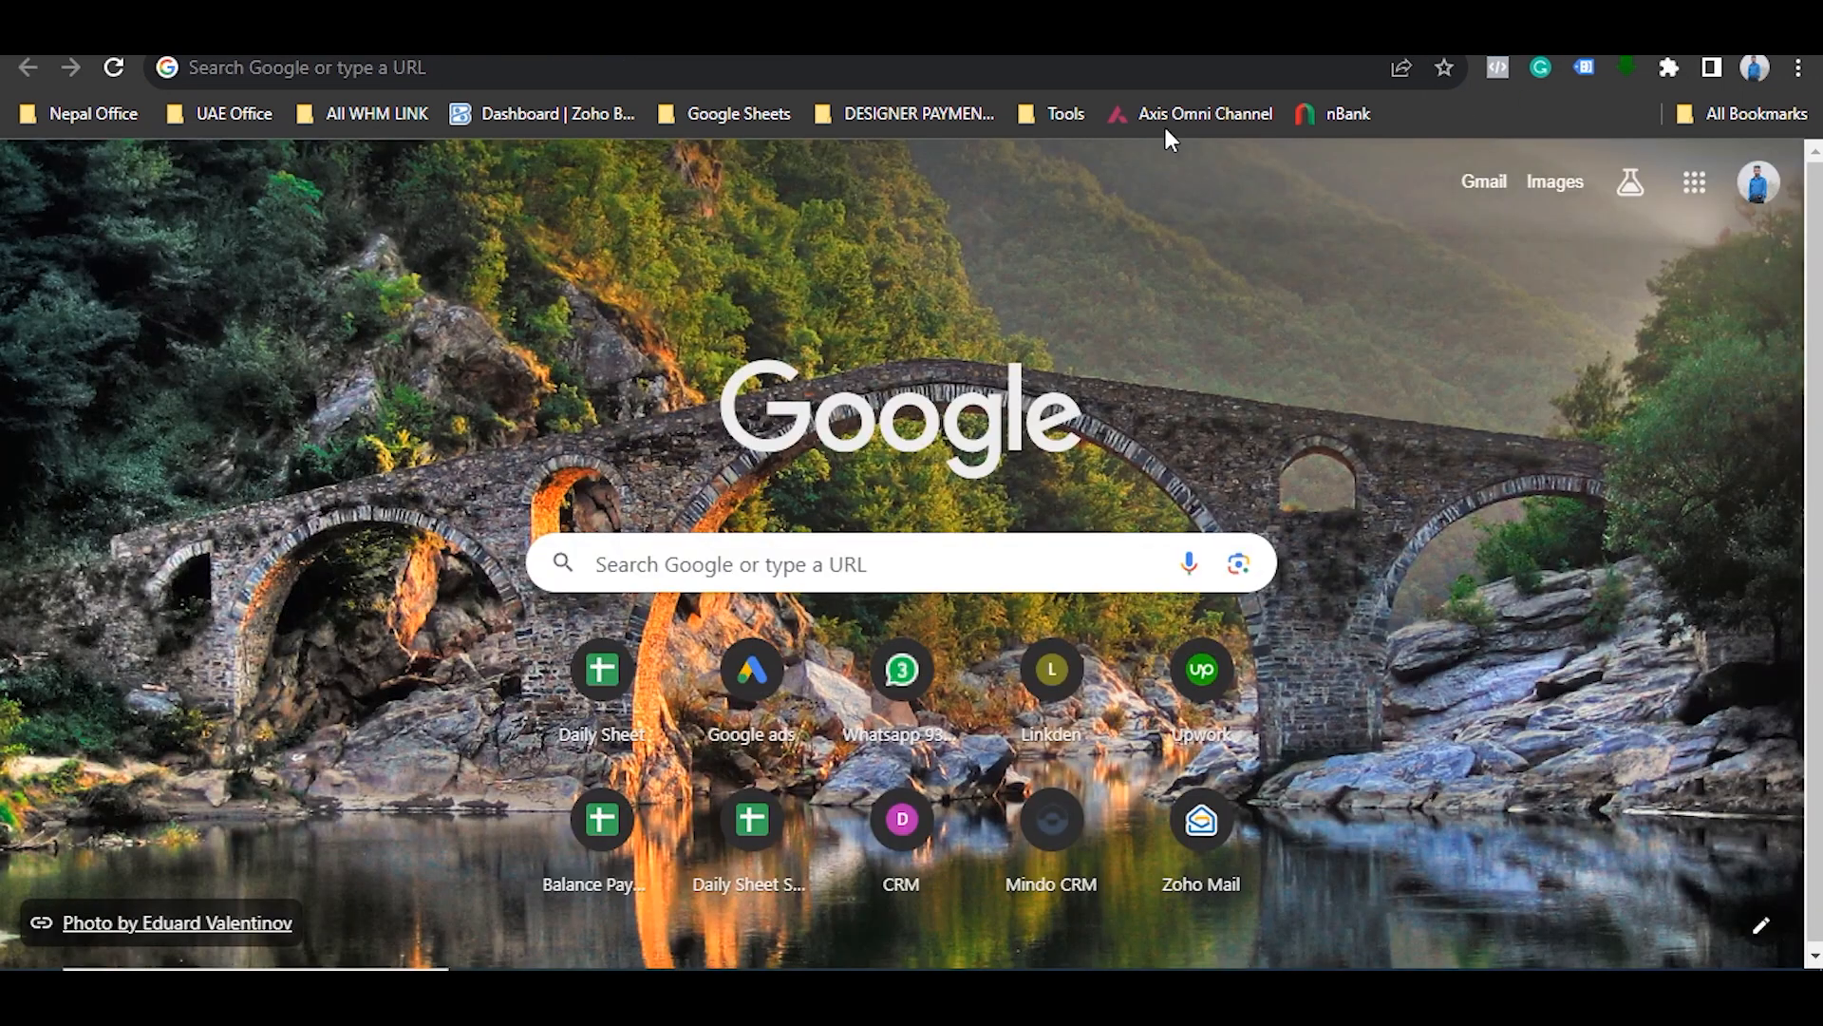
left_click(615, 74)
type("fb")
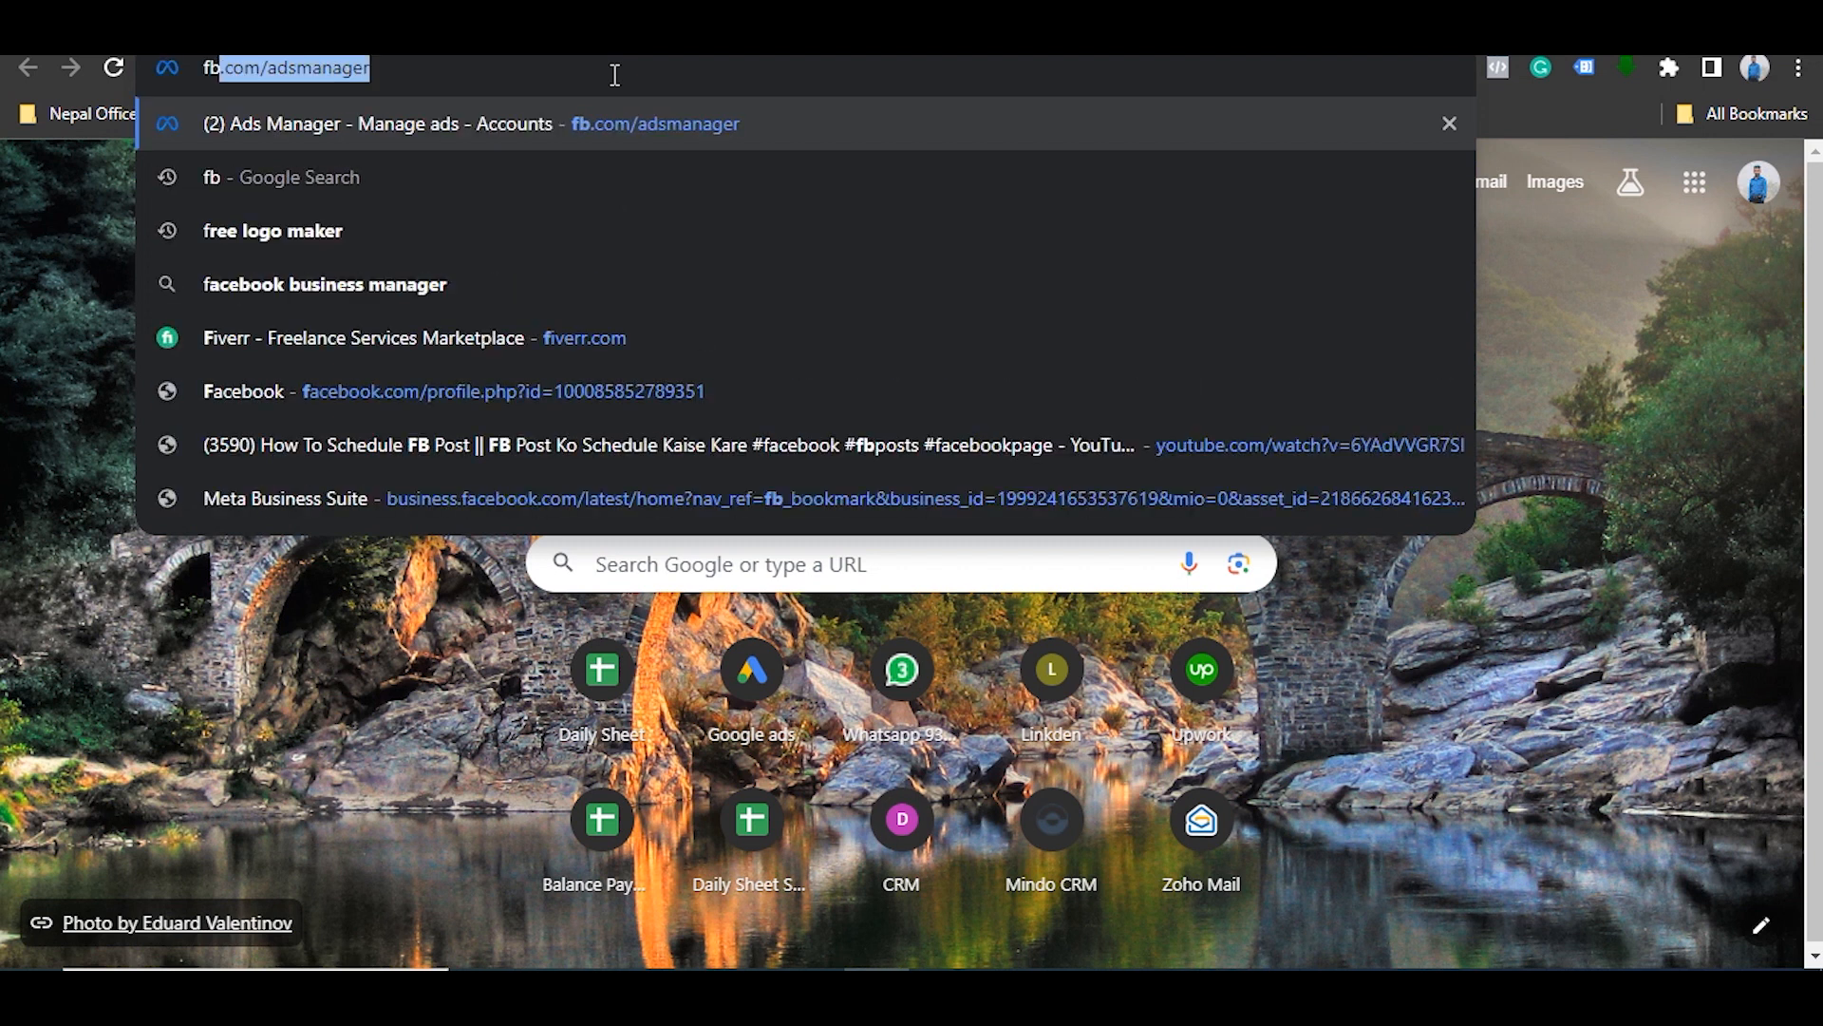
key("Return")
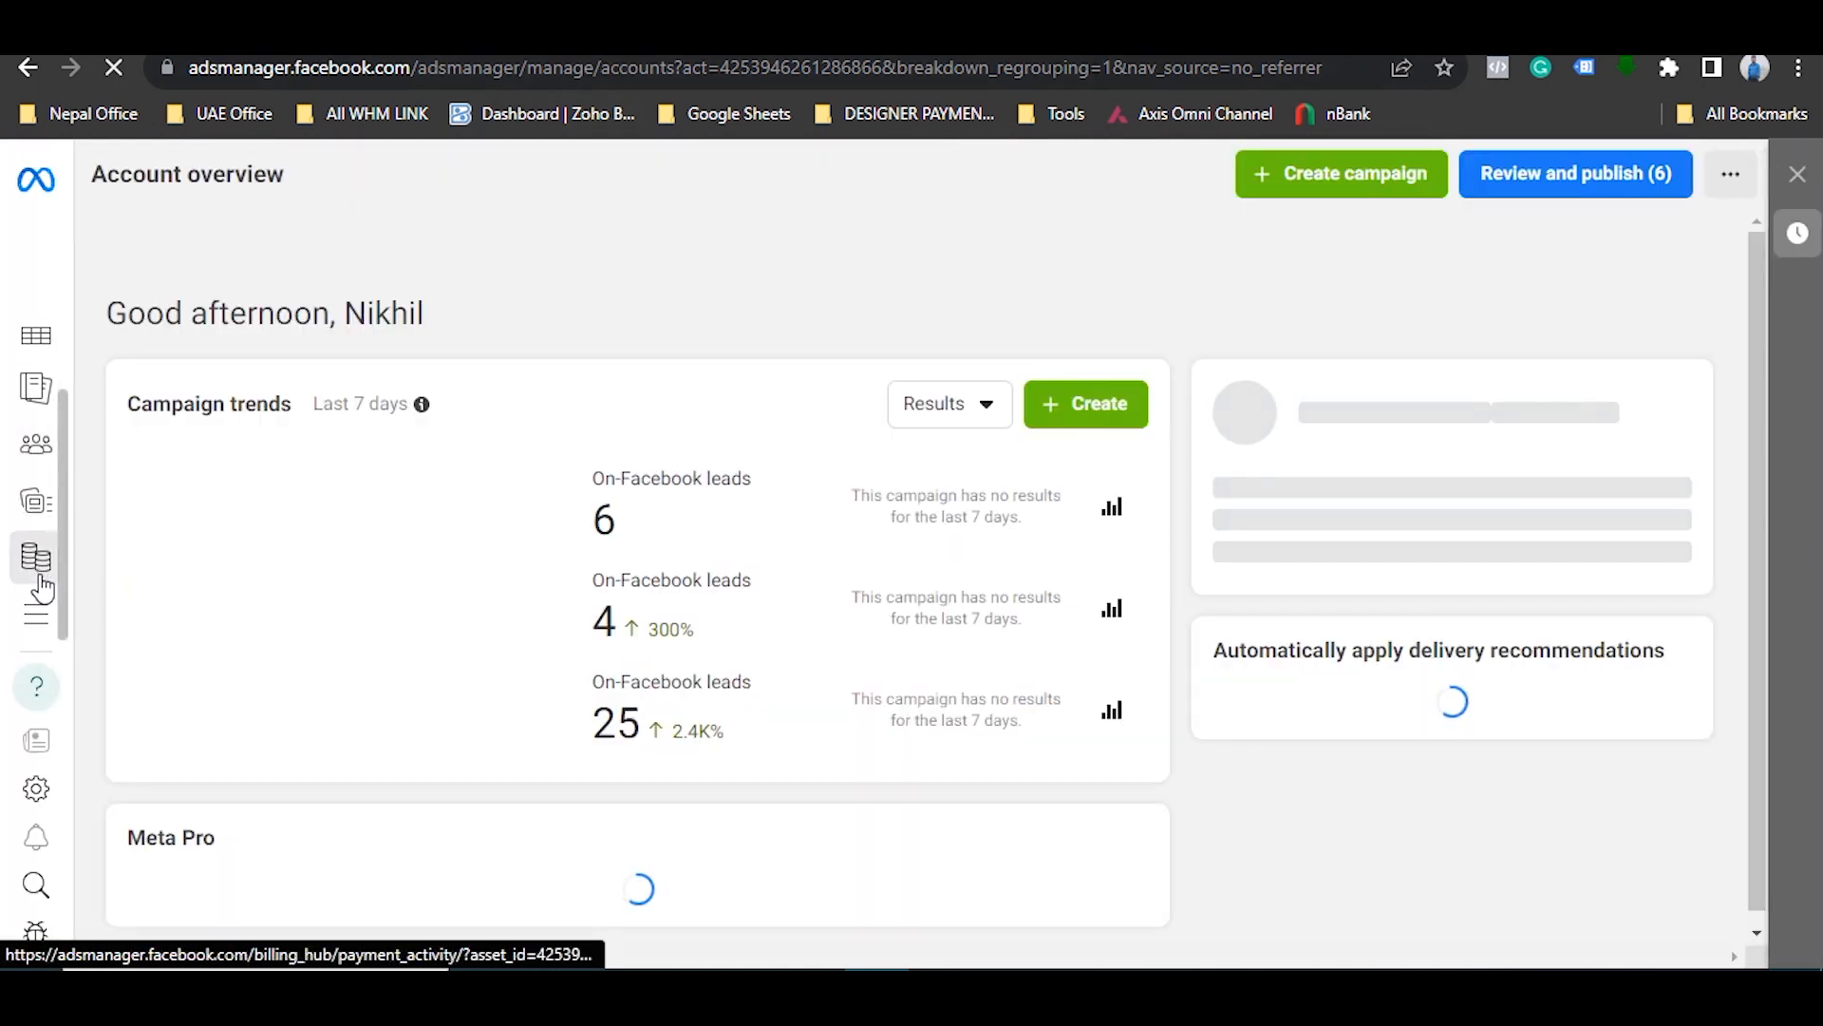
mouse_move(40, 588)
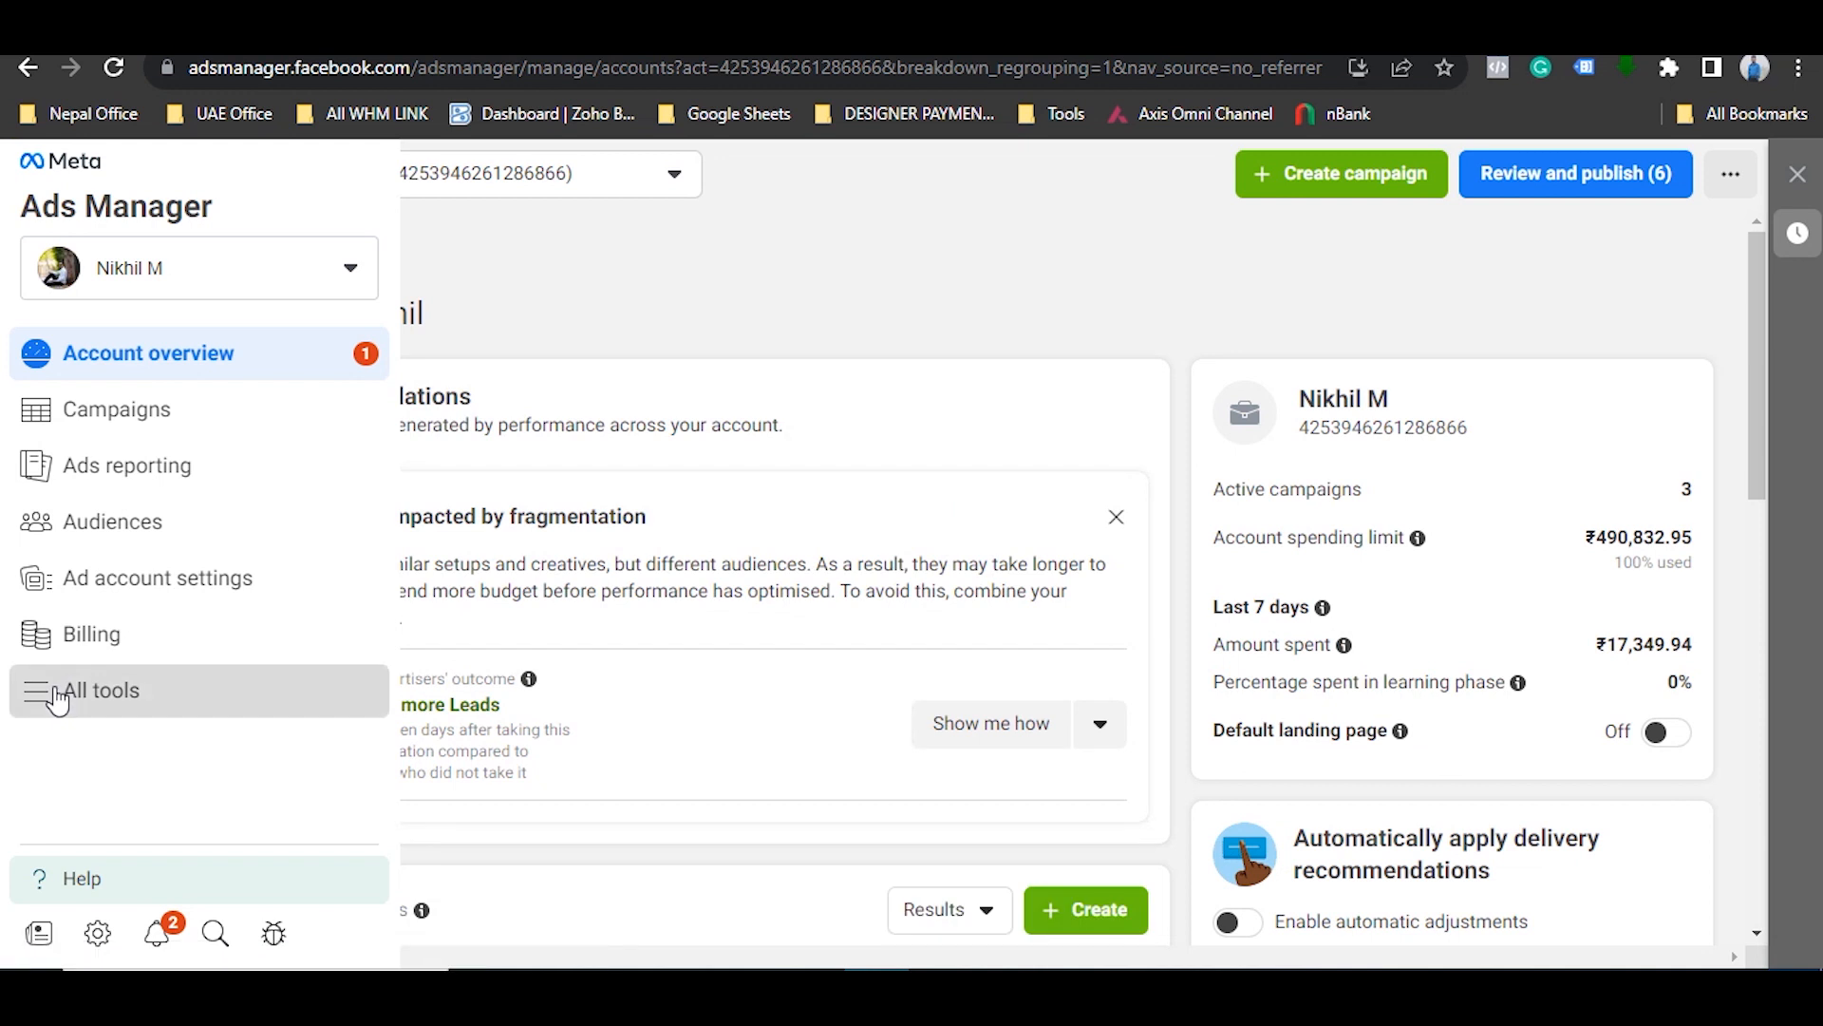
left_click(57, 696)
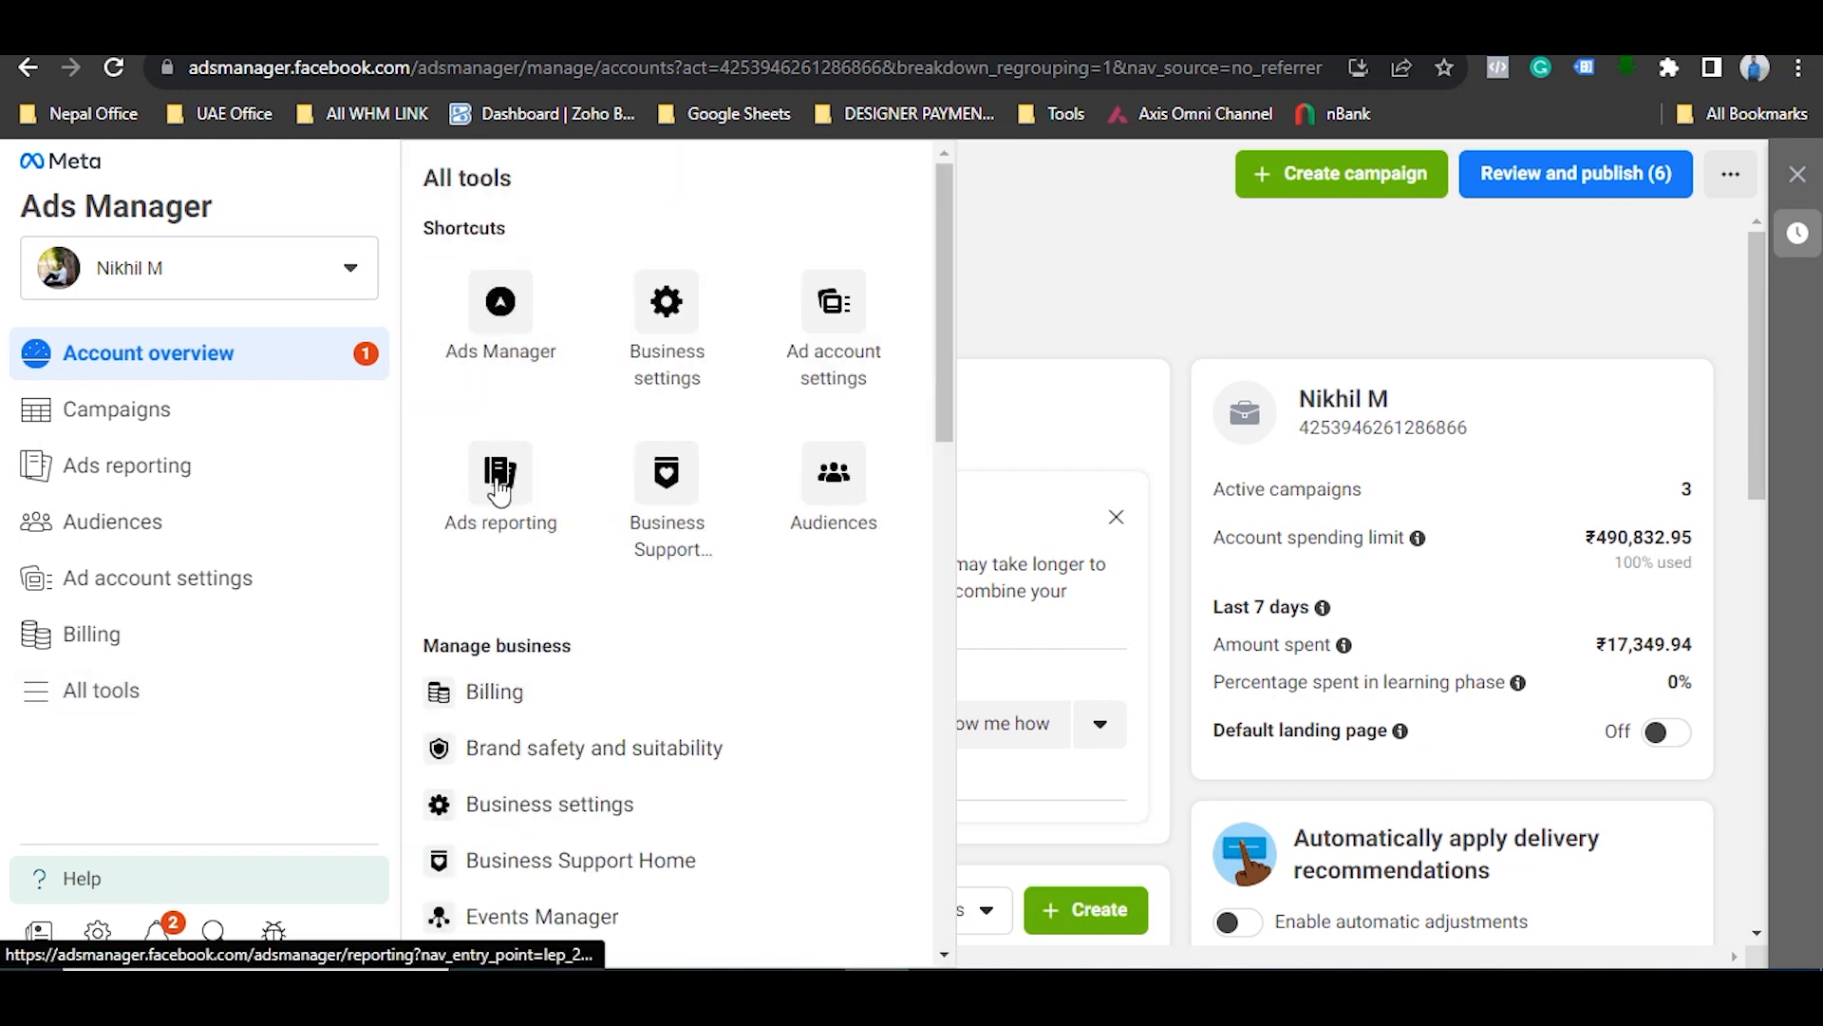
left_click(671, 325)
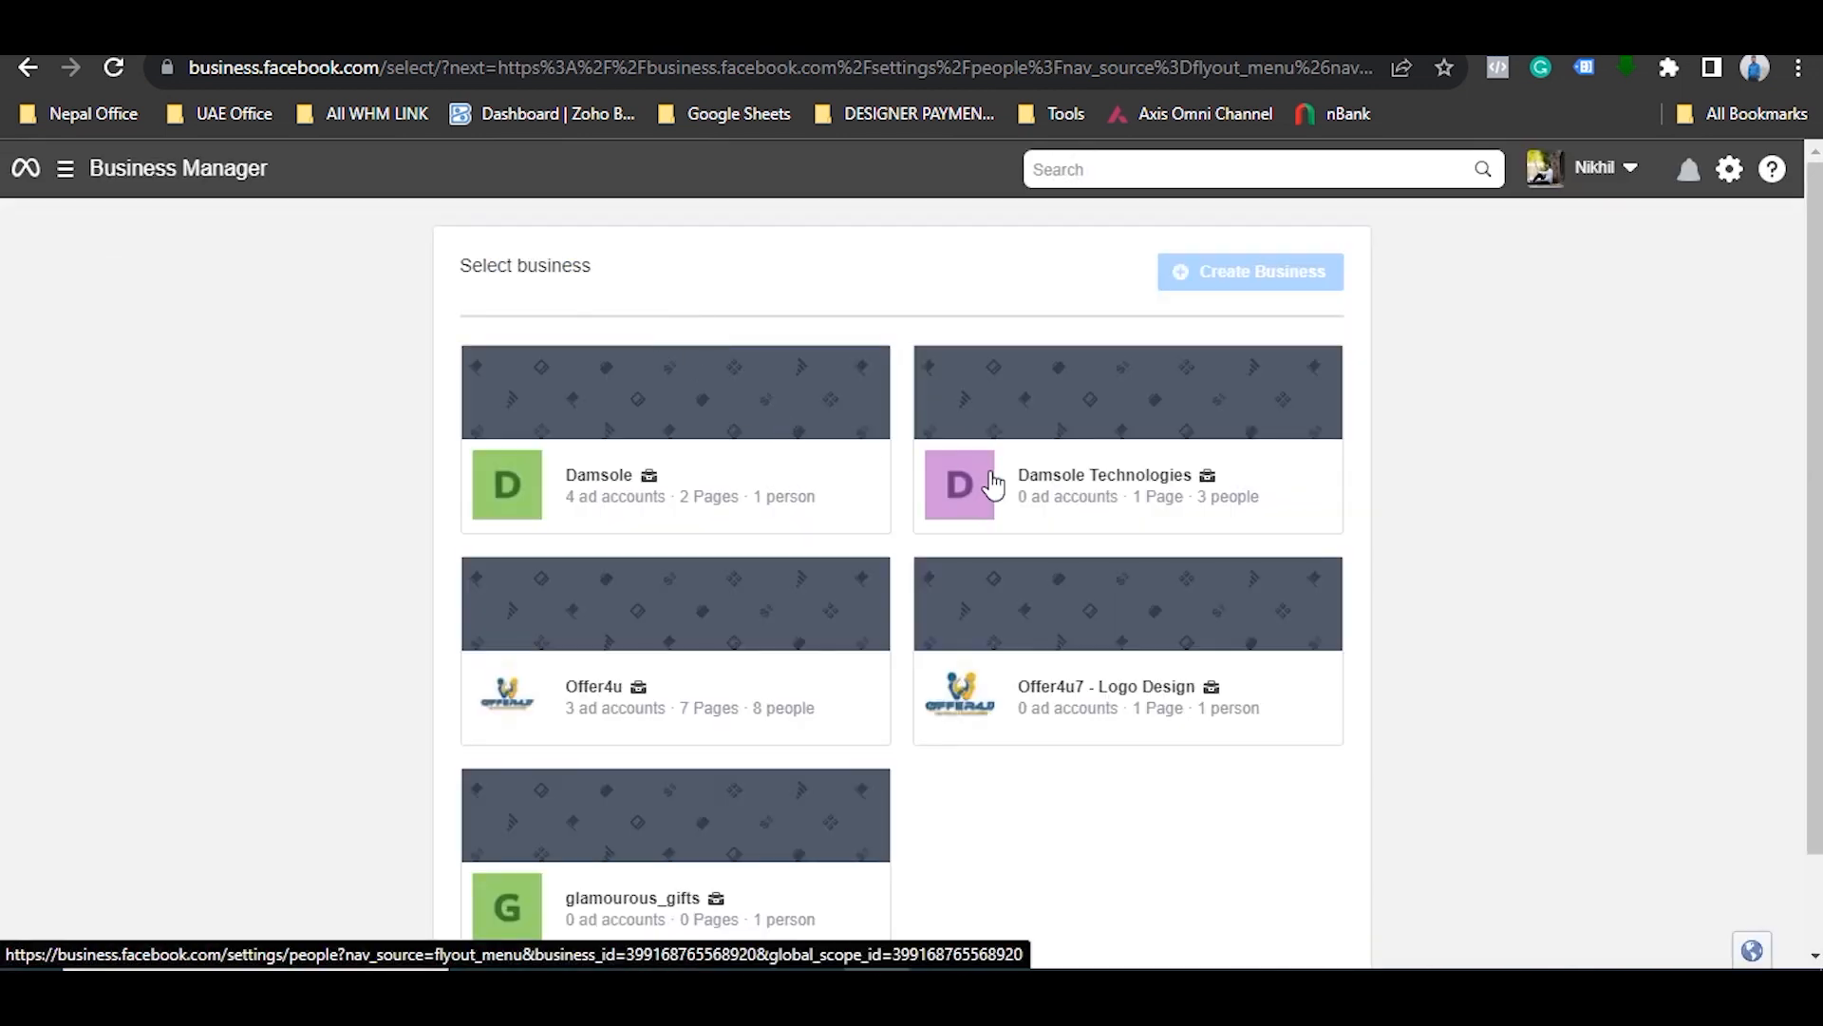
- Choose Damsole Technologies from the business list and view its empty, Unverified Business info
scroll(773, 517, "down", 2)
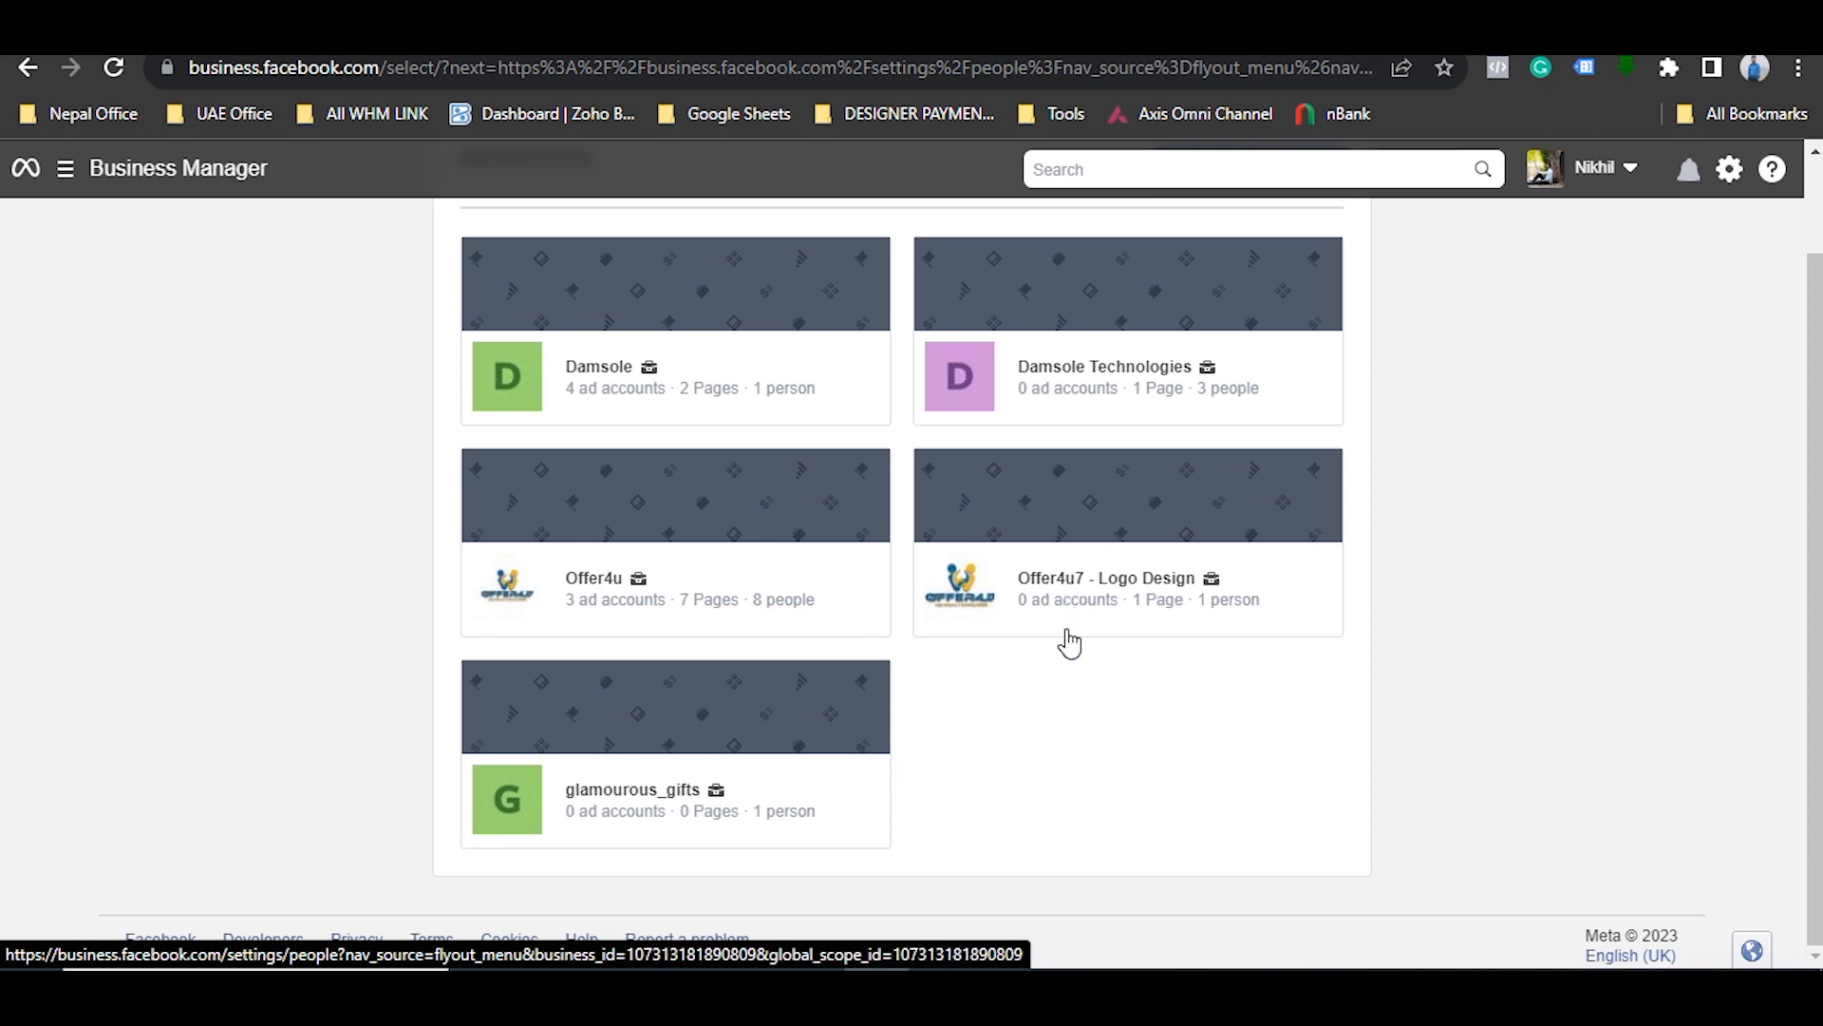
left_click(1071, 378)
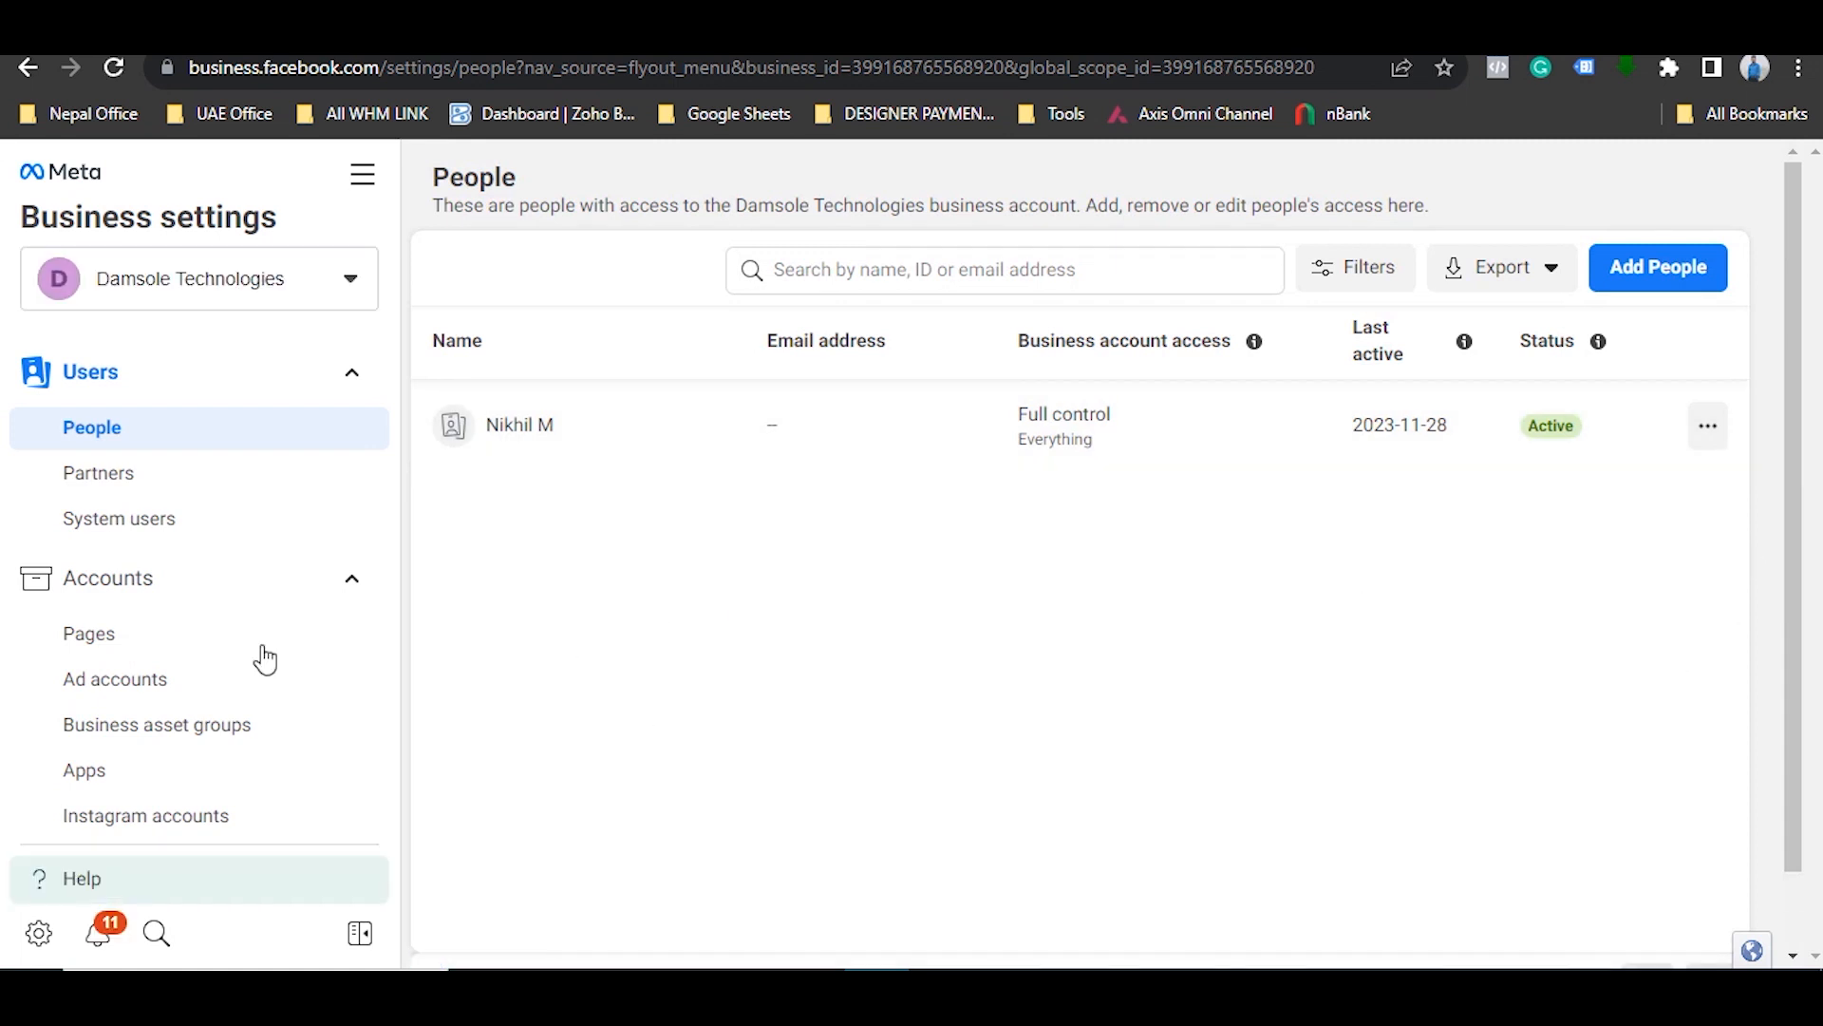
scroll(289, 534, "down", 3)
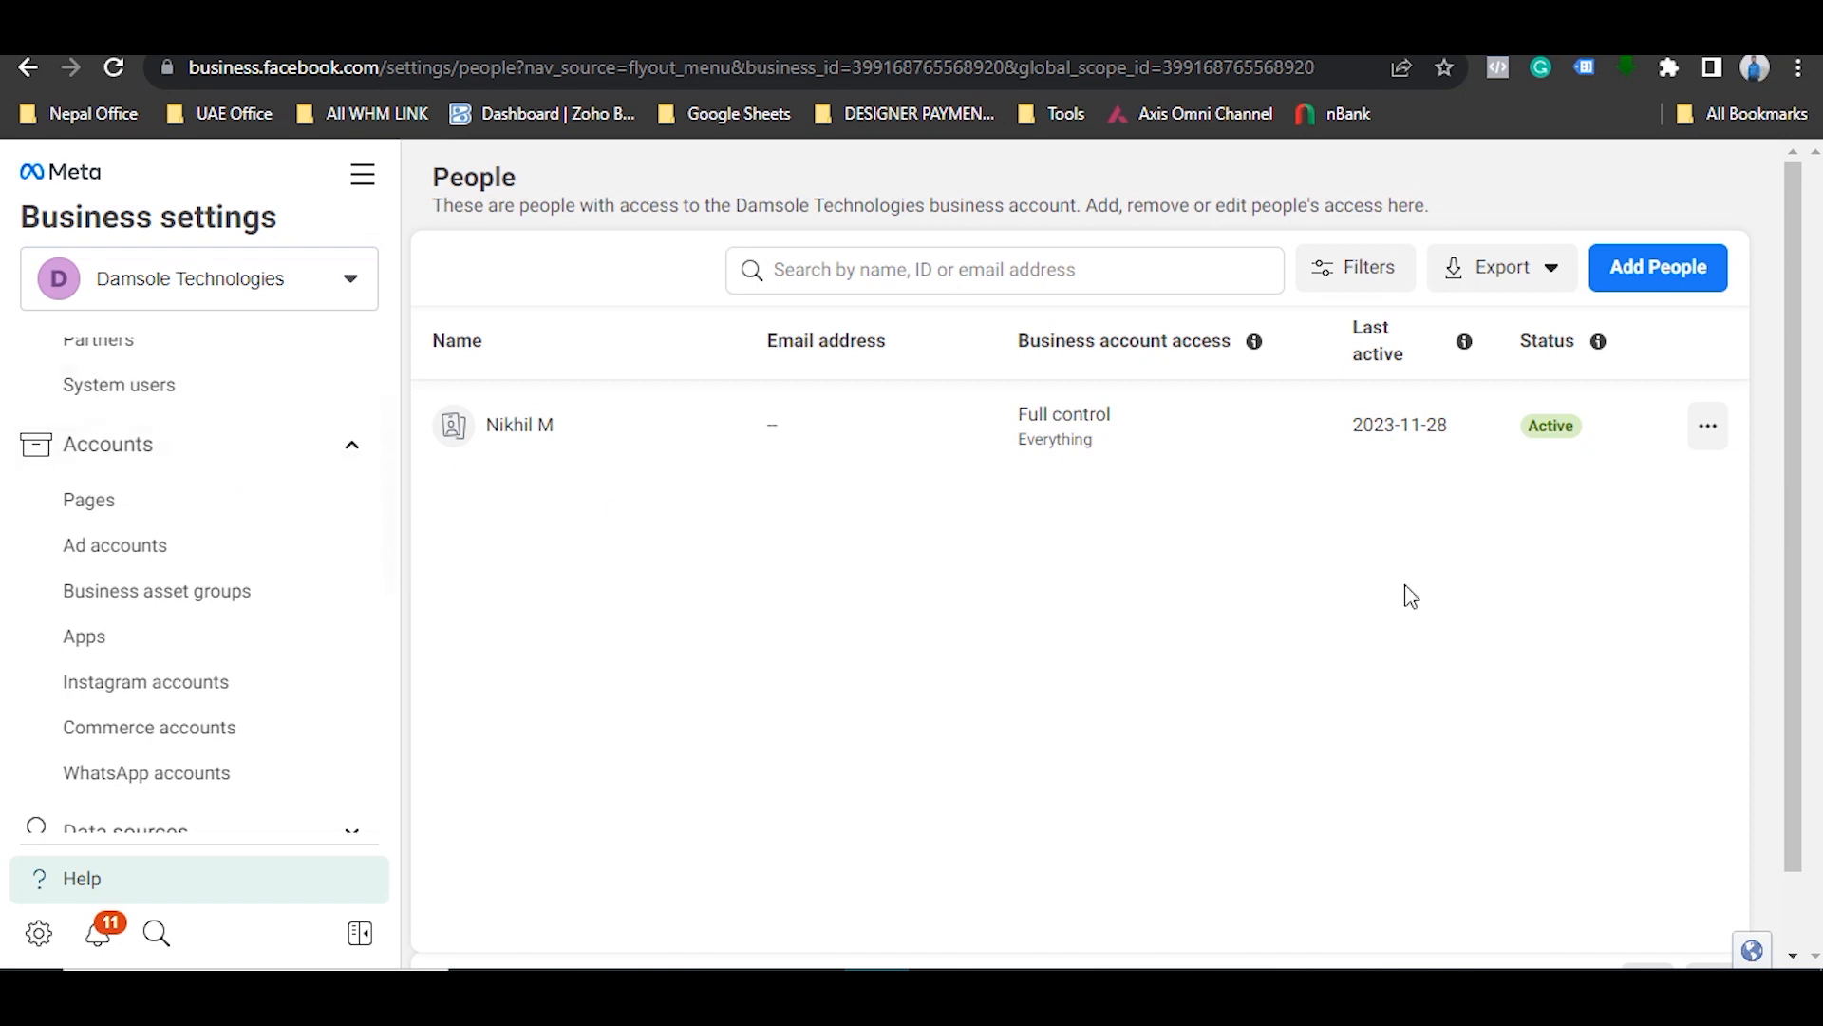
scroll(212, 641, "down", 12)
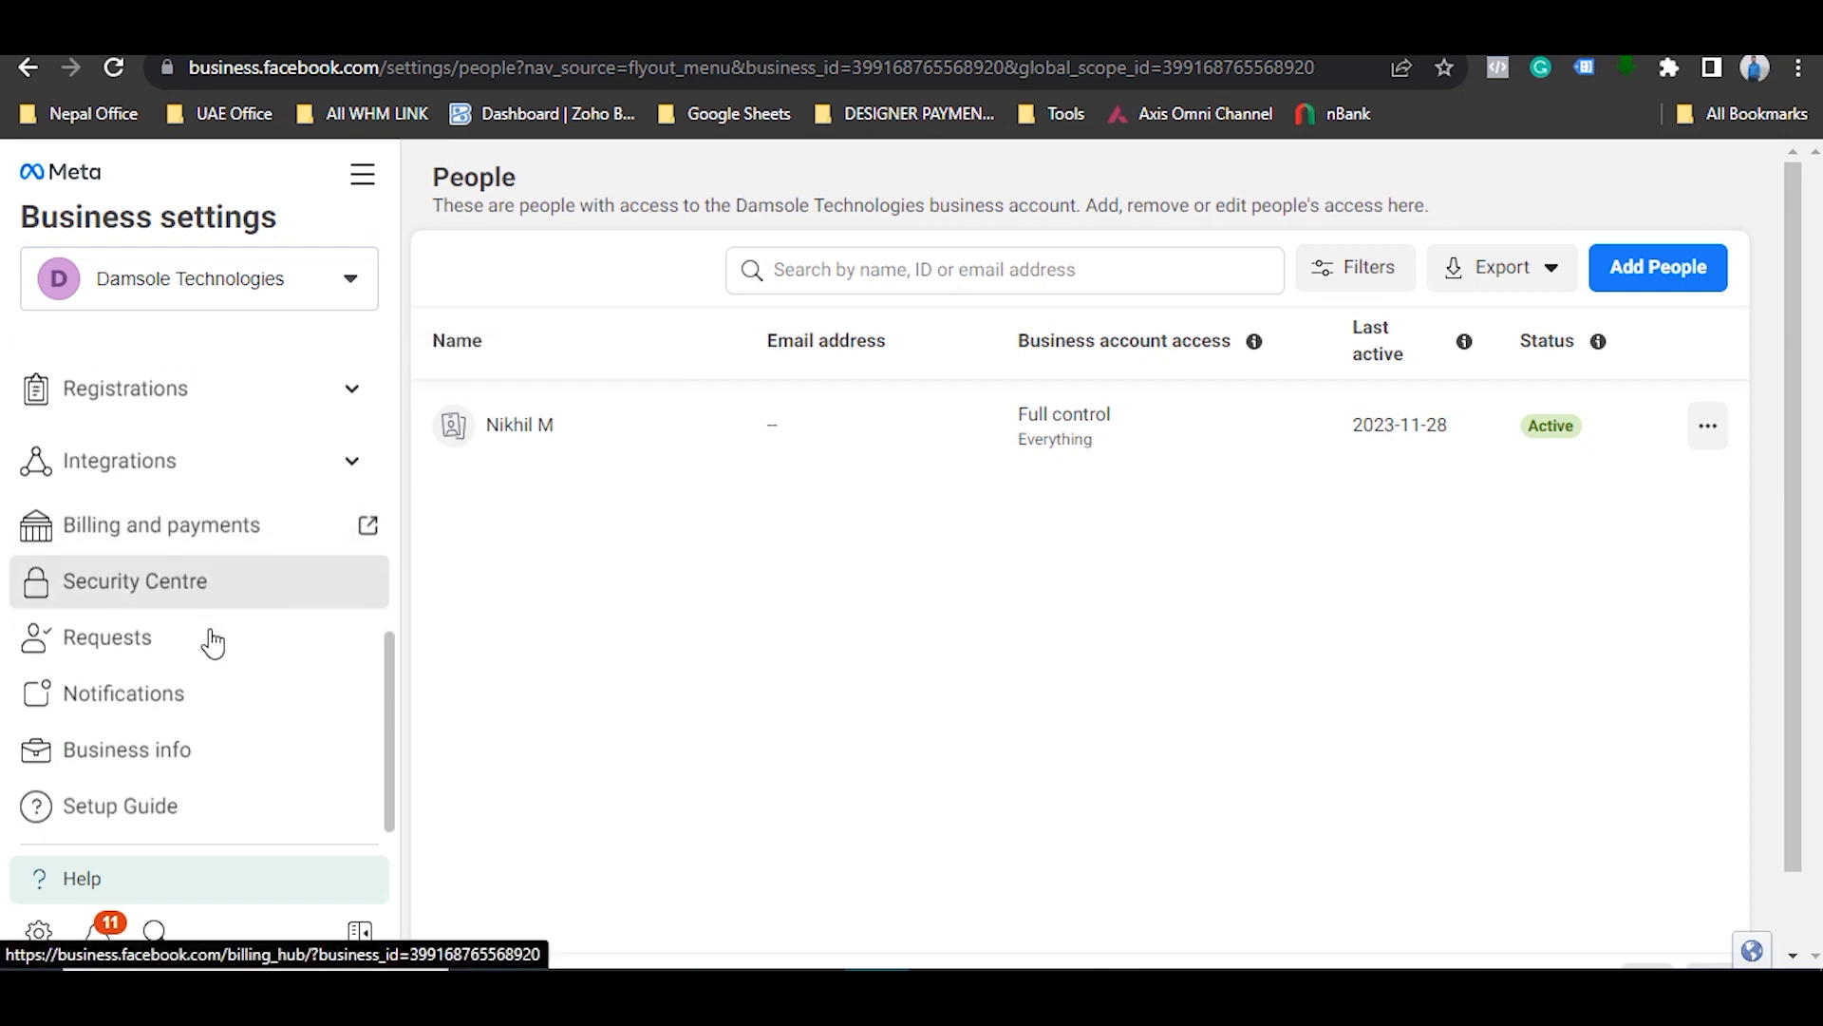
left_click(199, 765)
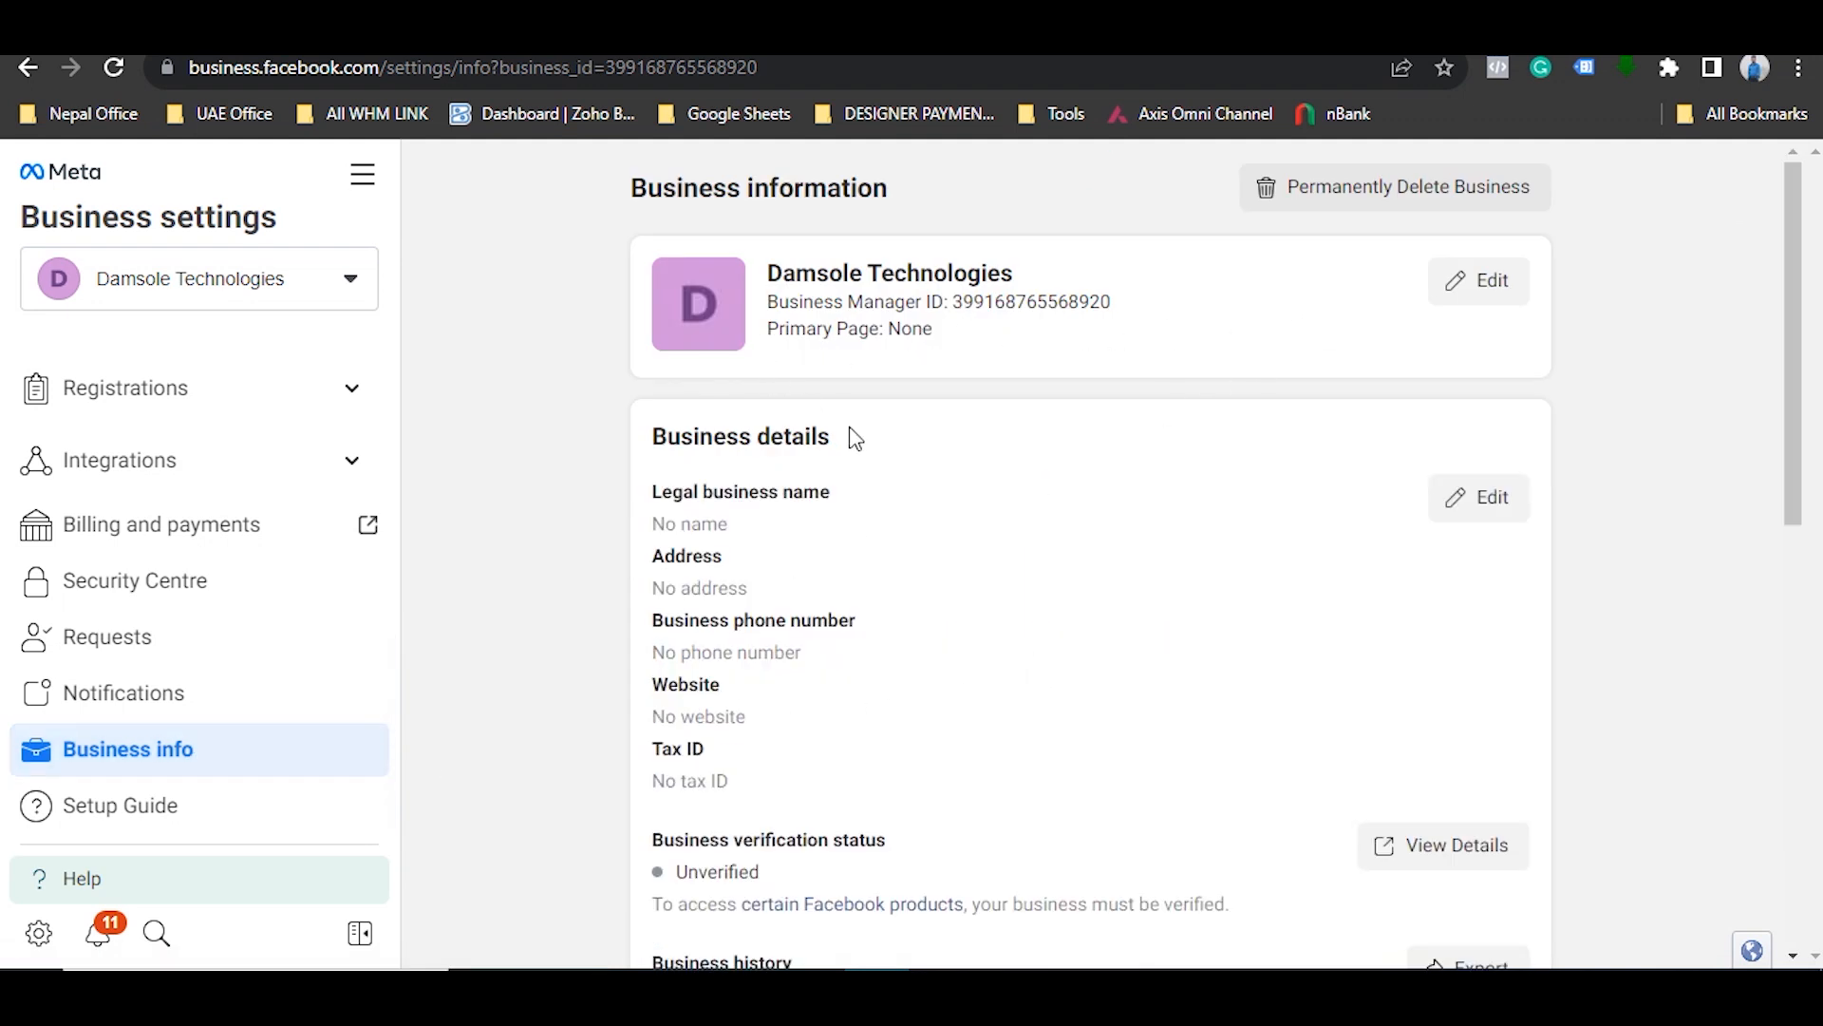
scroll(872, 546, "down", 1)
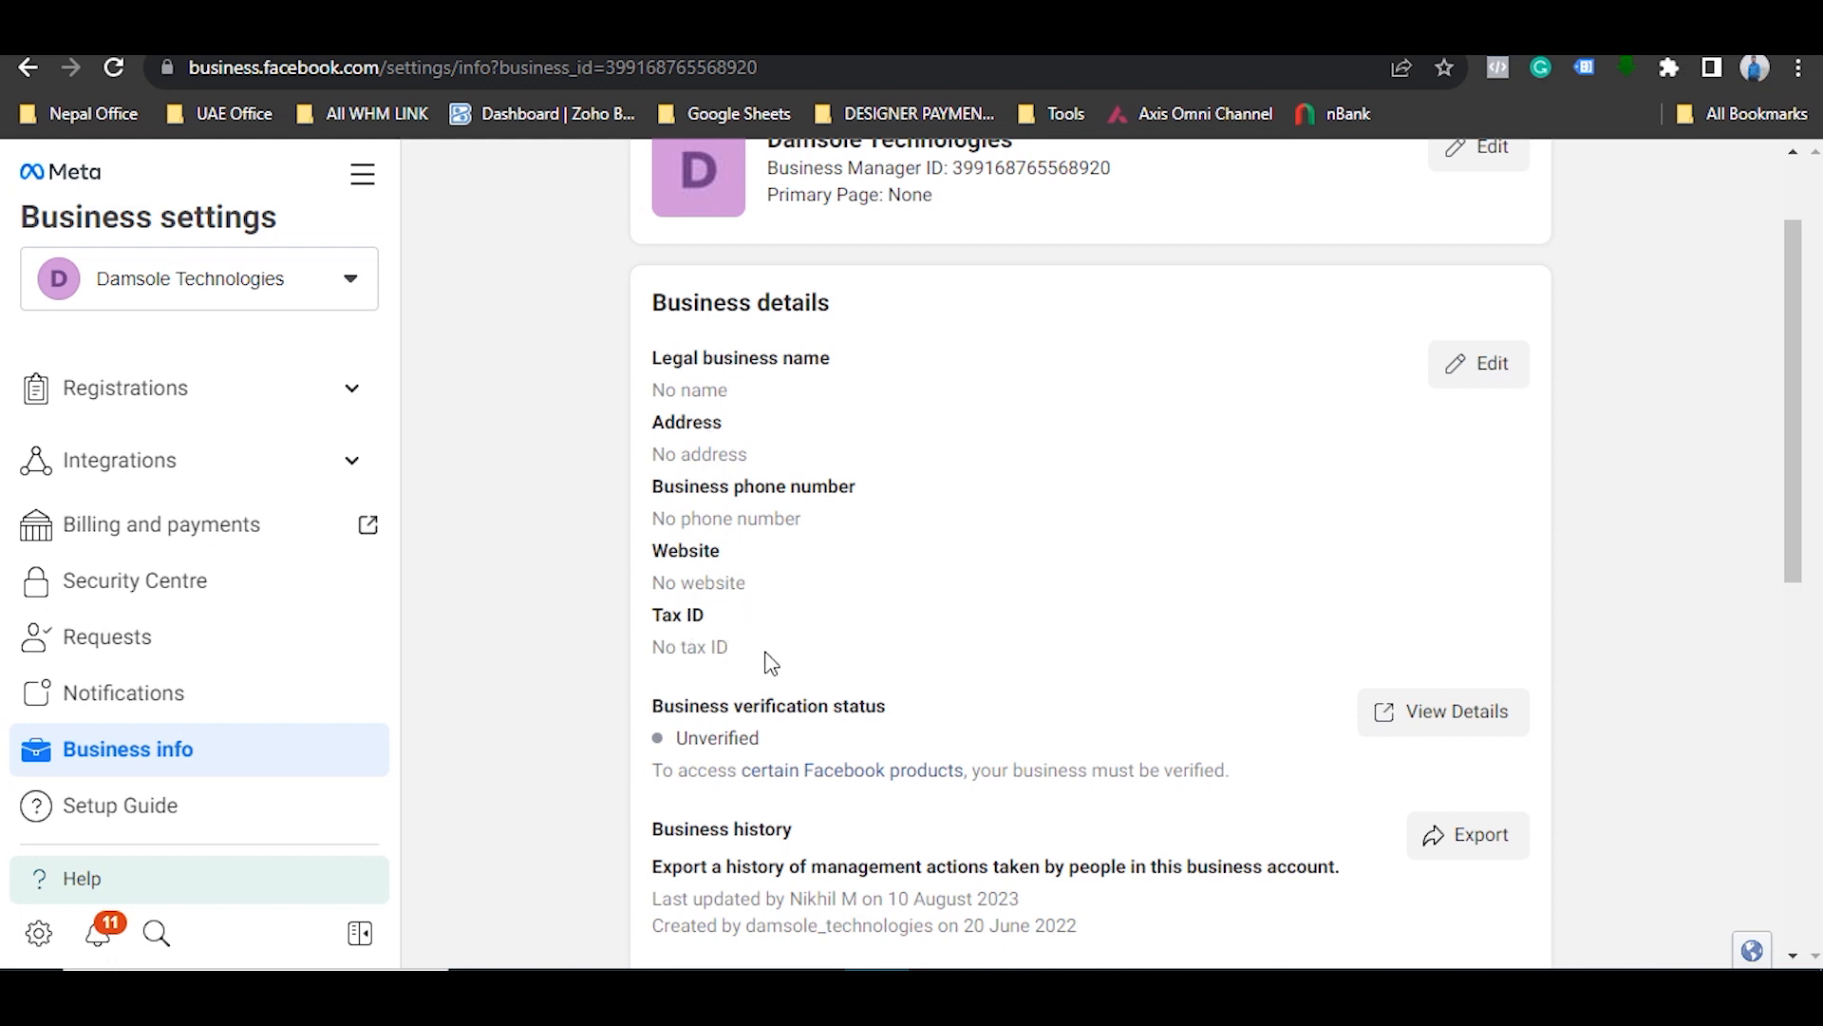
left_click(366, 300)
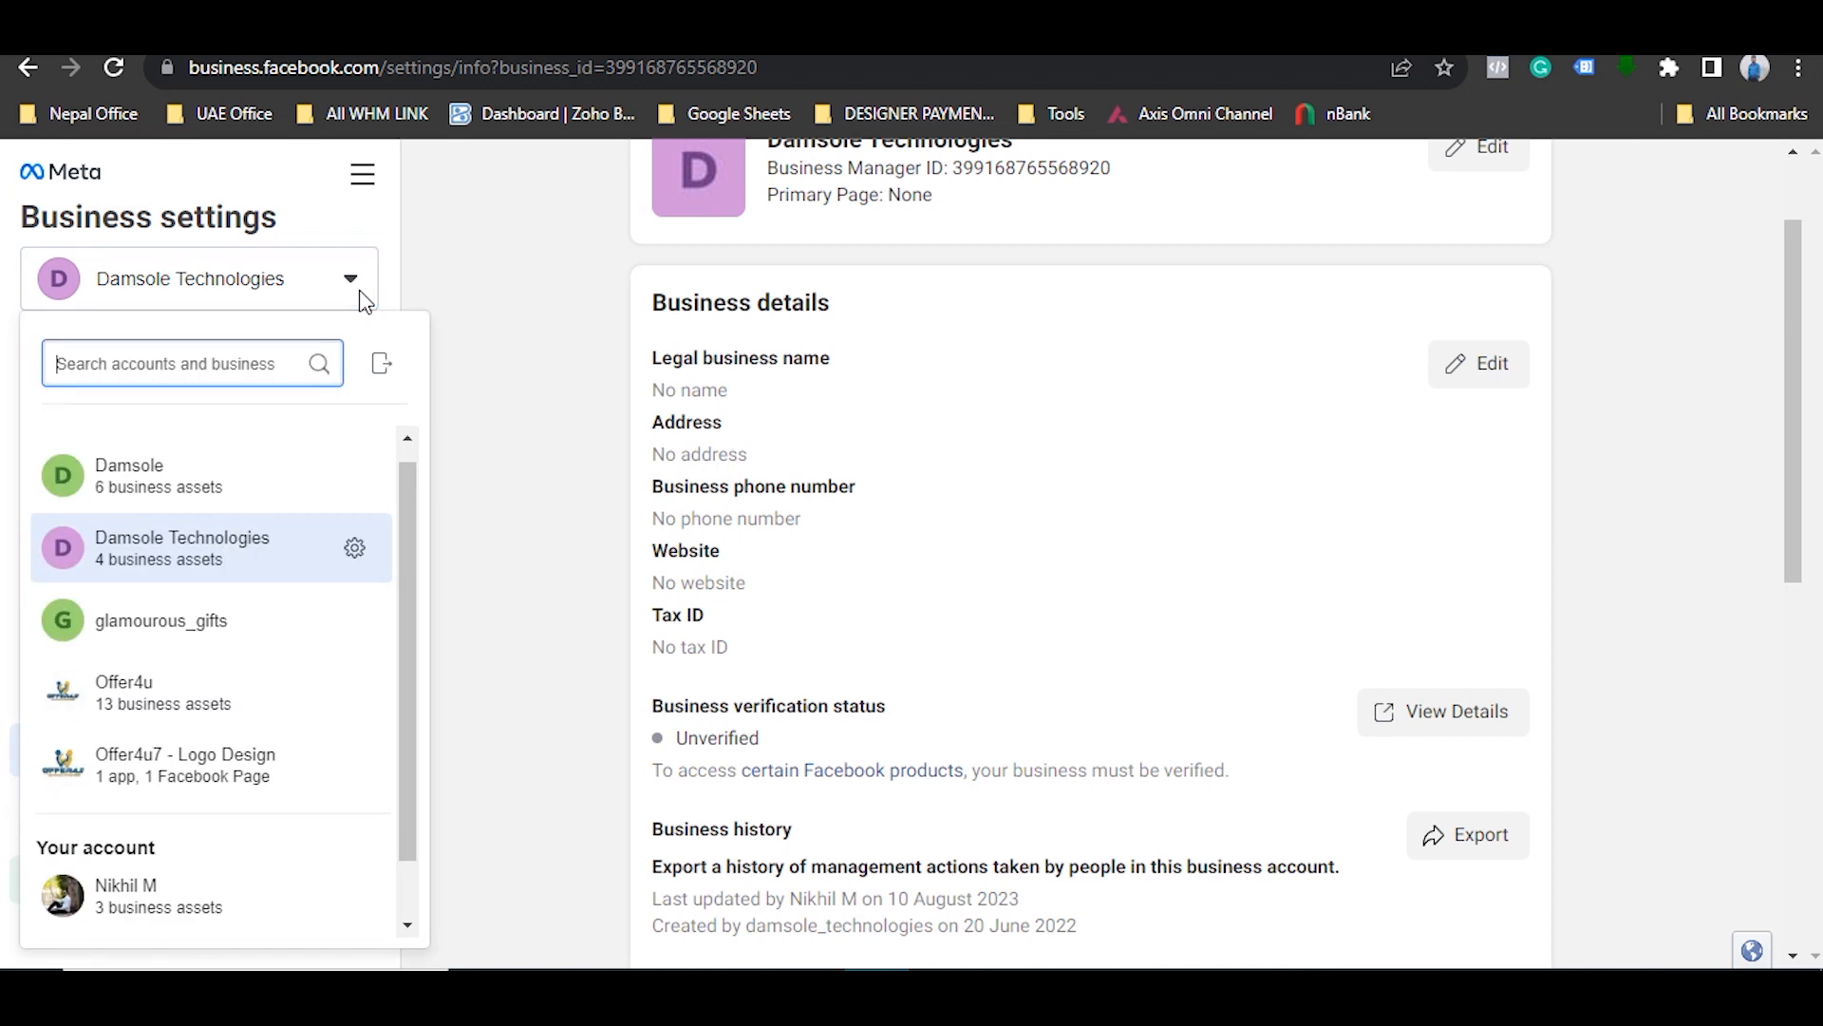
right_click(184, 695)
left_click(252, 700)
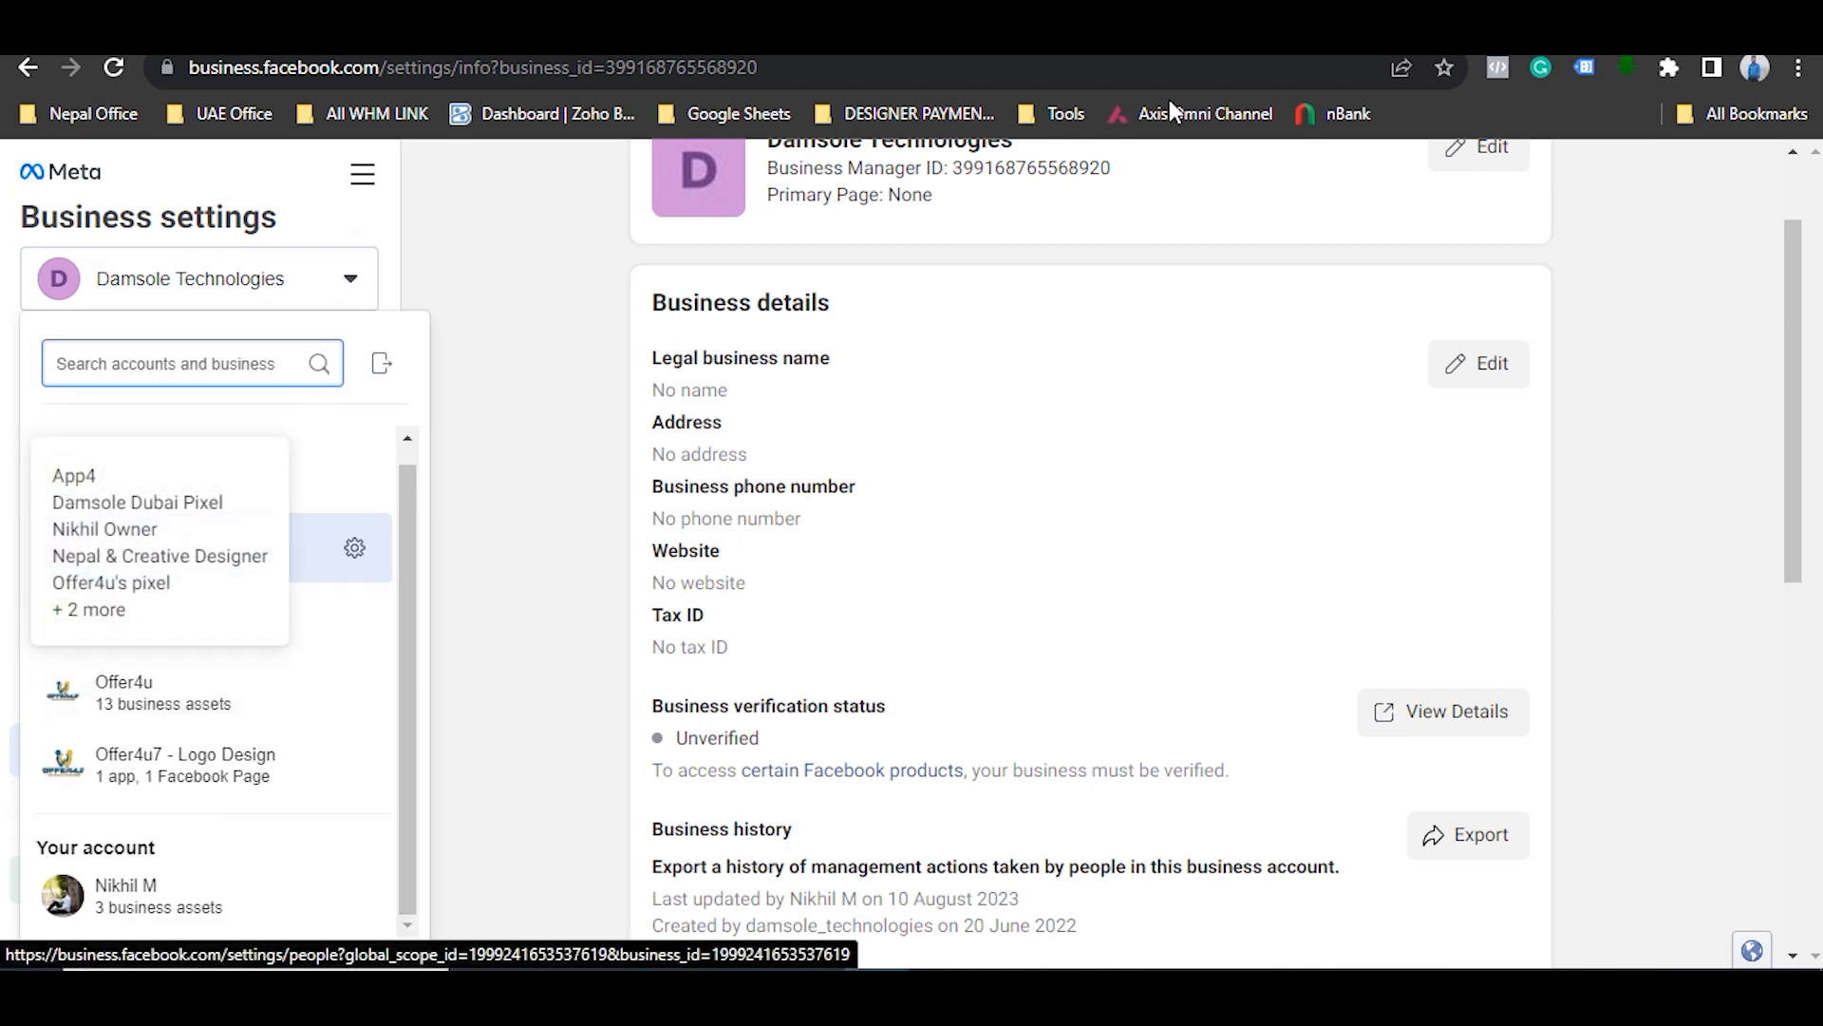
left_click(1083, 28)
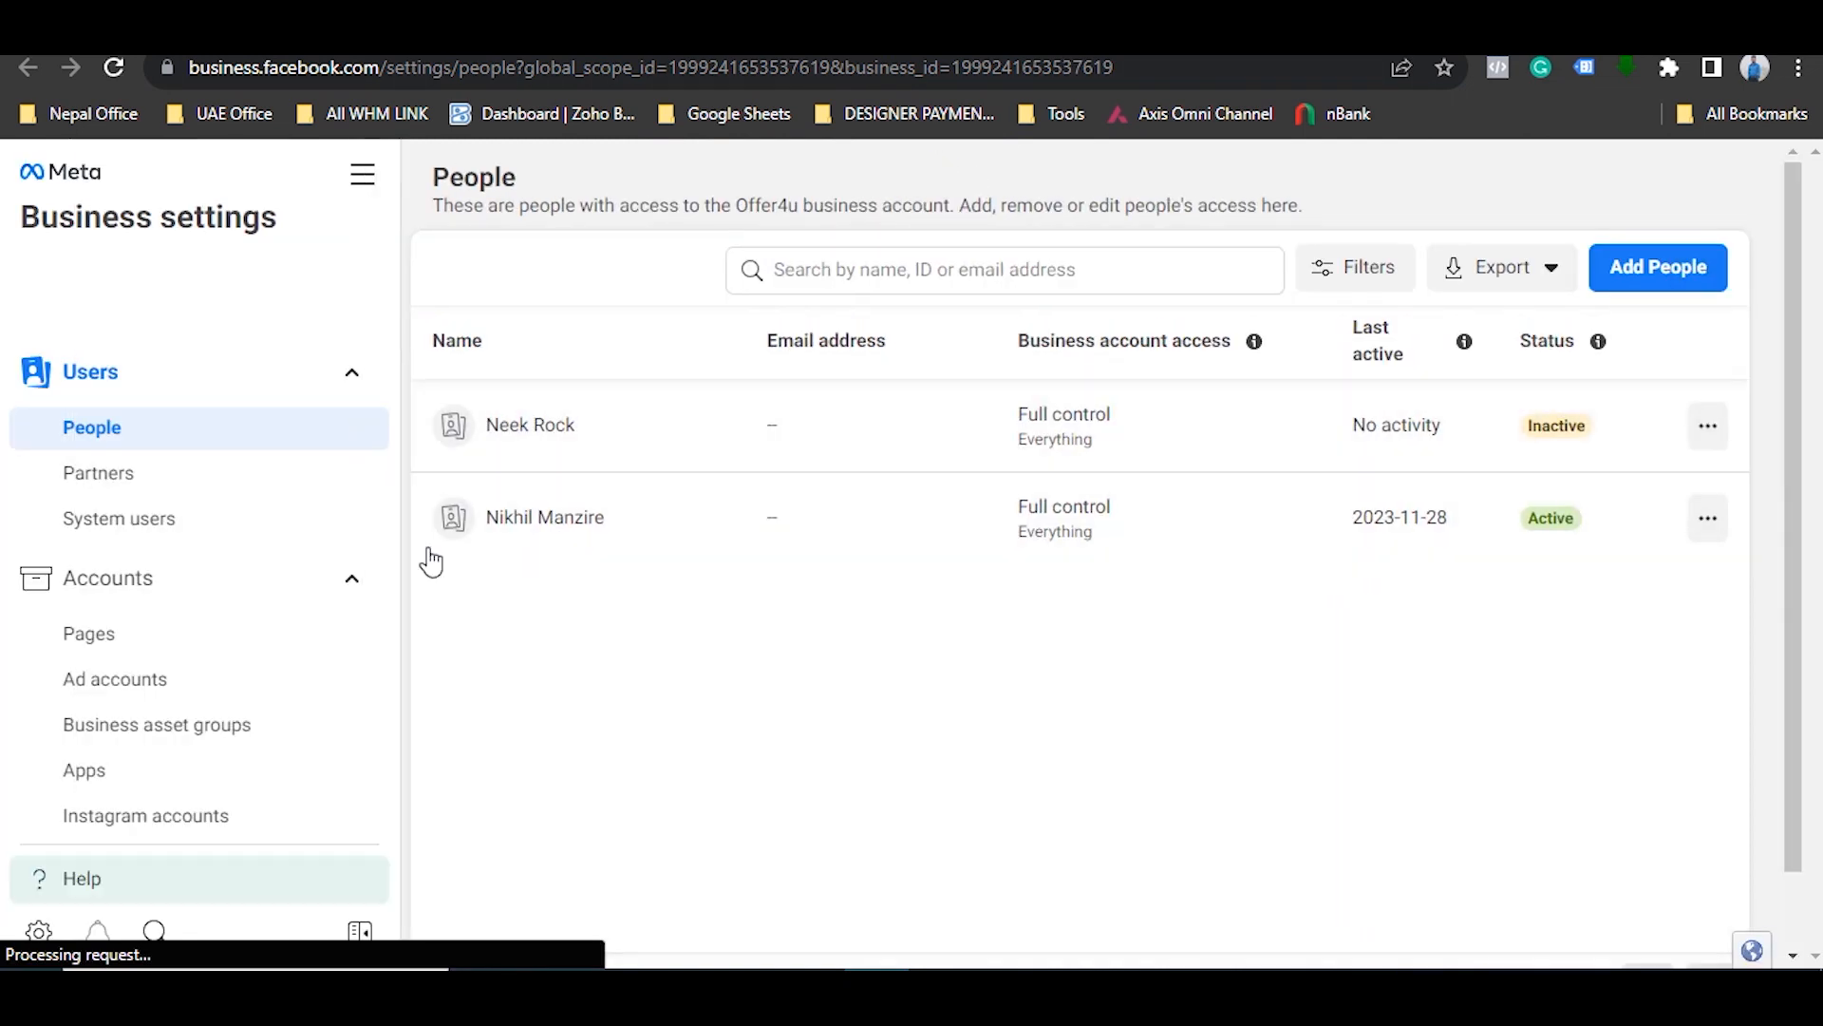
scroll(212, 634, "down", 5)
scroll(222, 655, "down", 3)
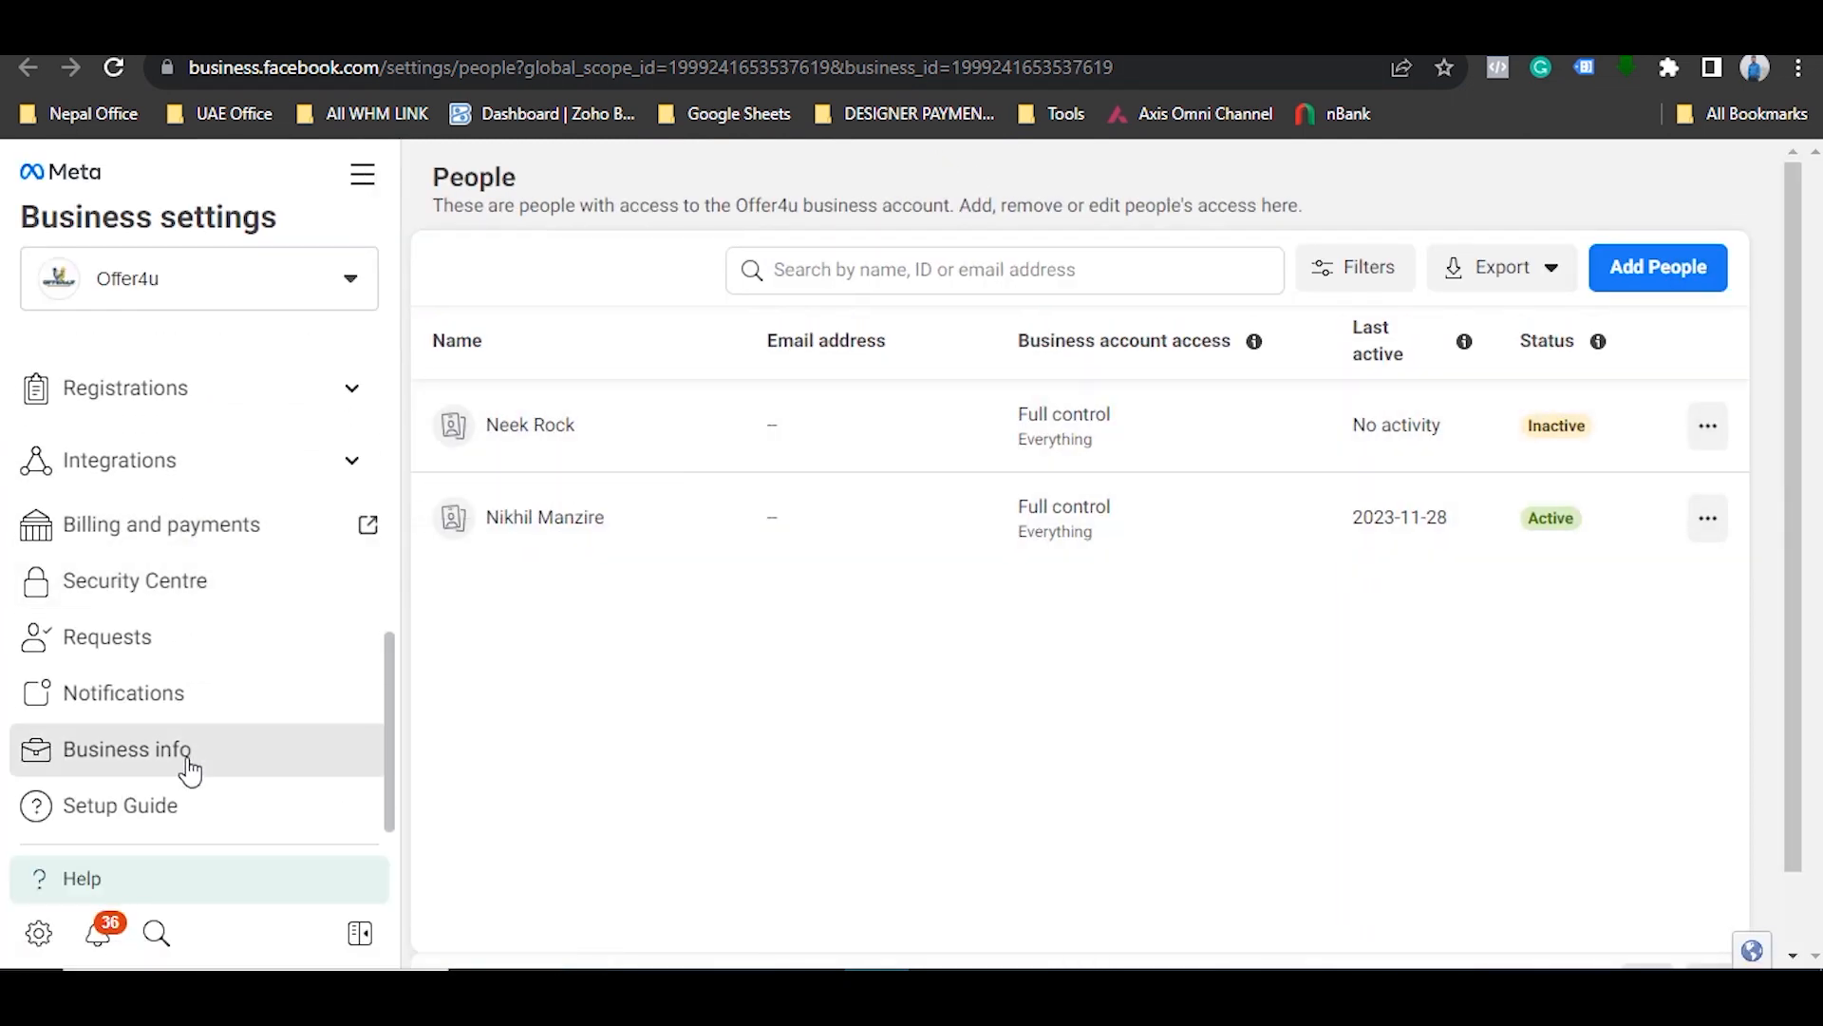
left_click(134, 760)
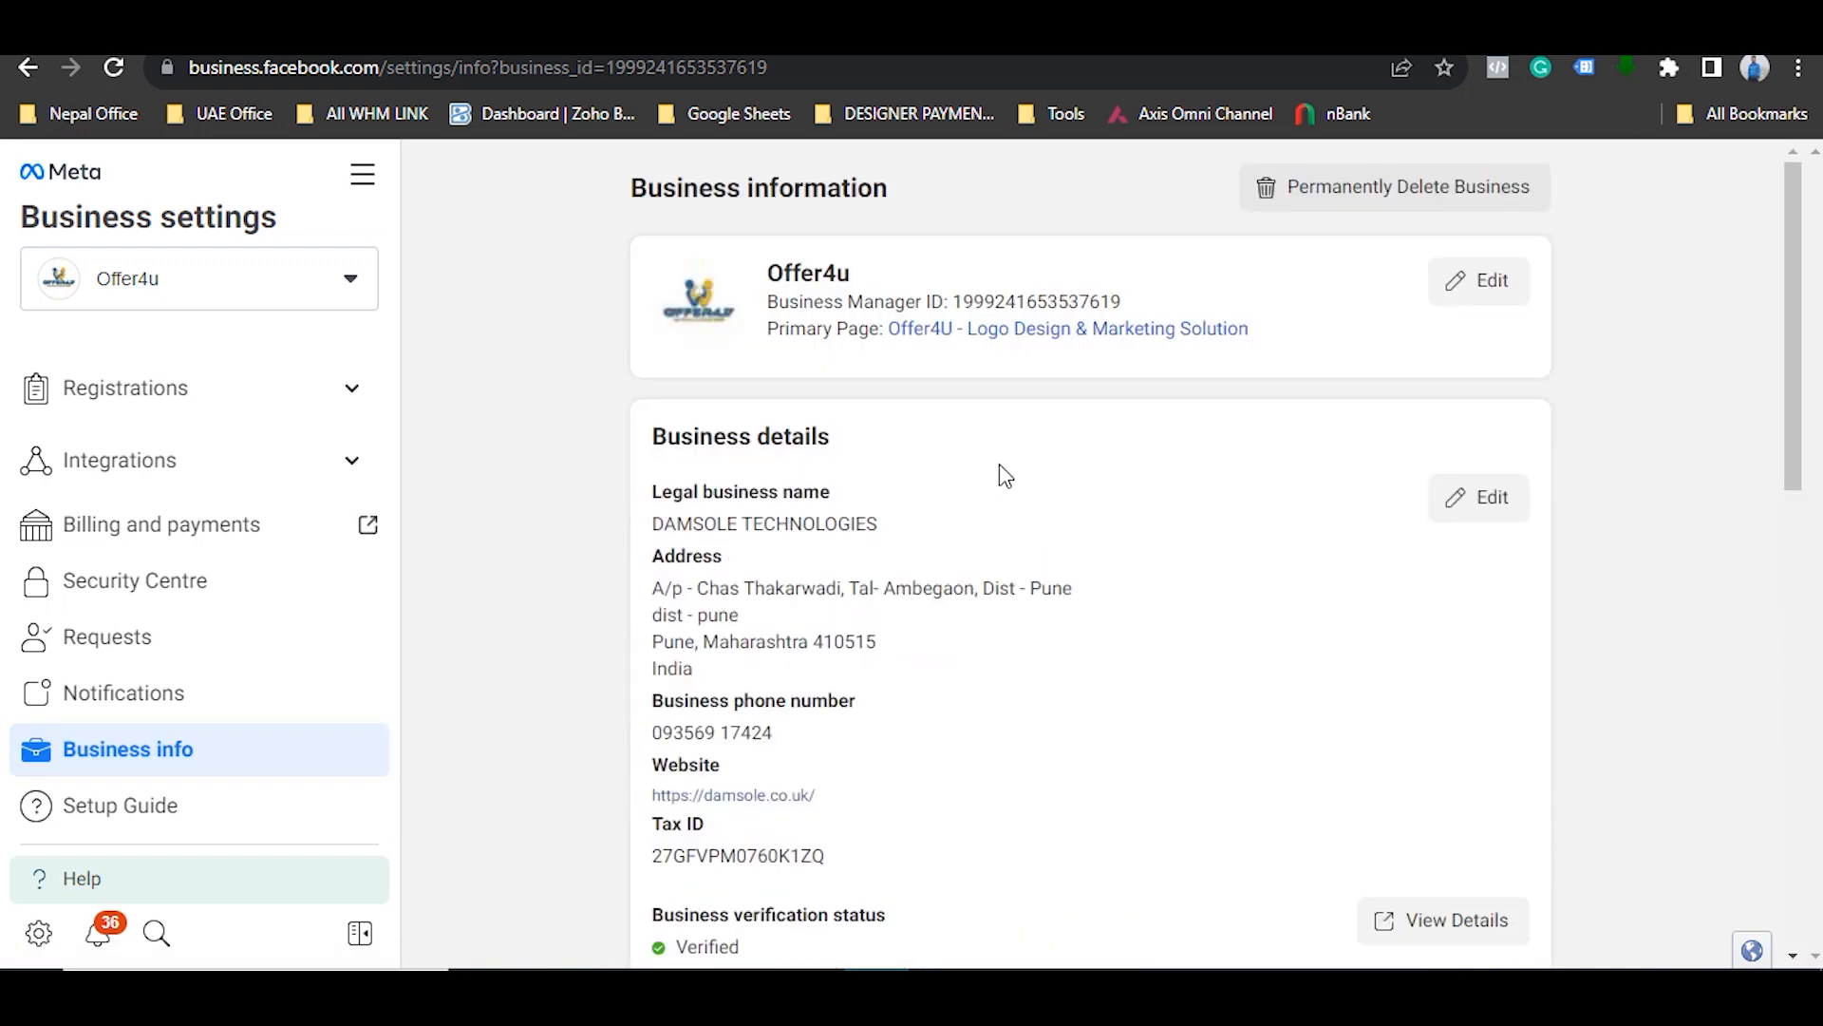
scroll(999, 464, "down", 2)
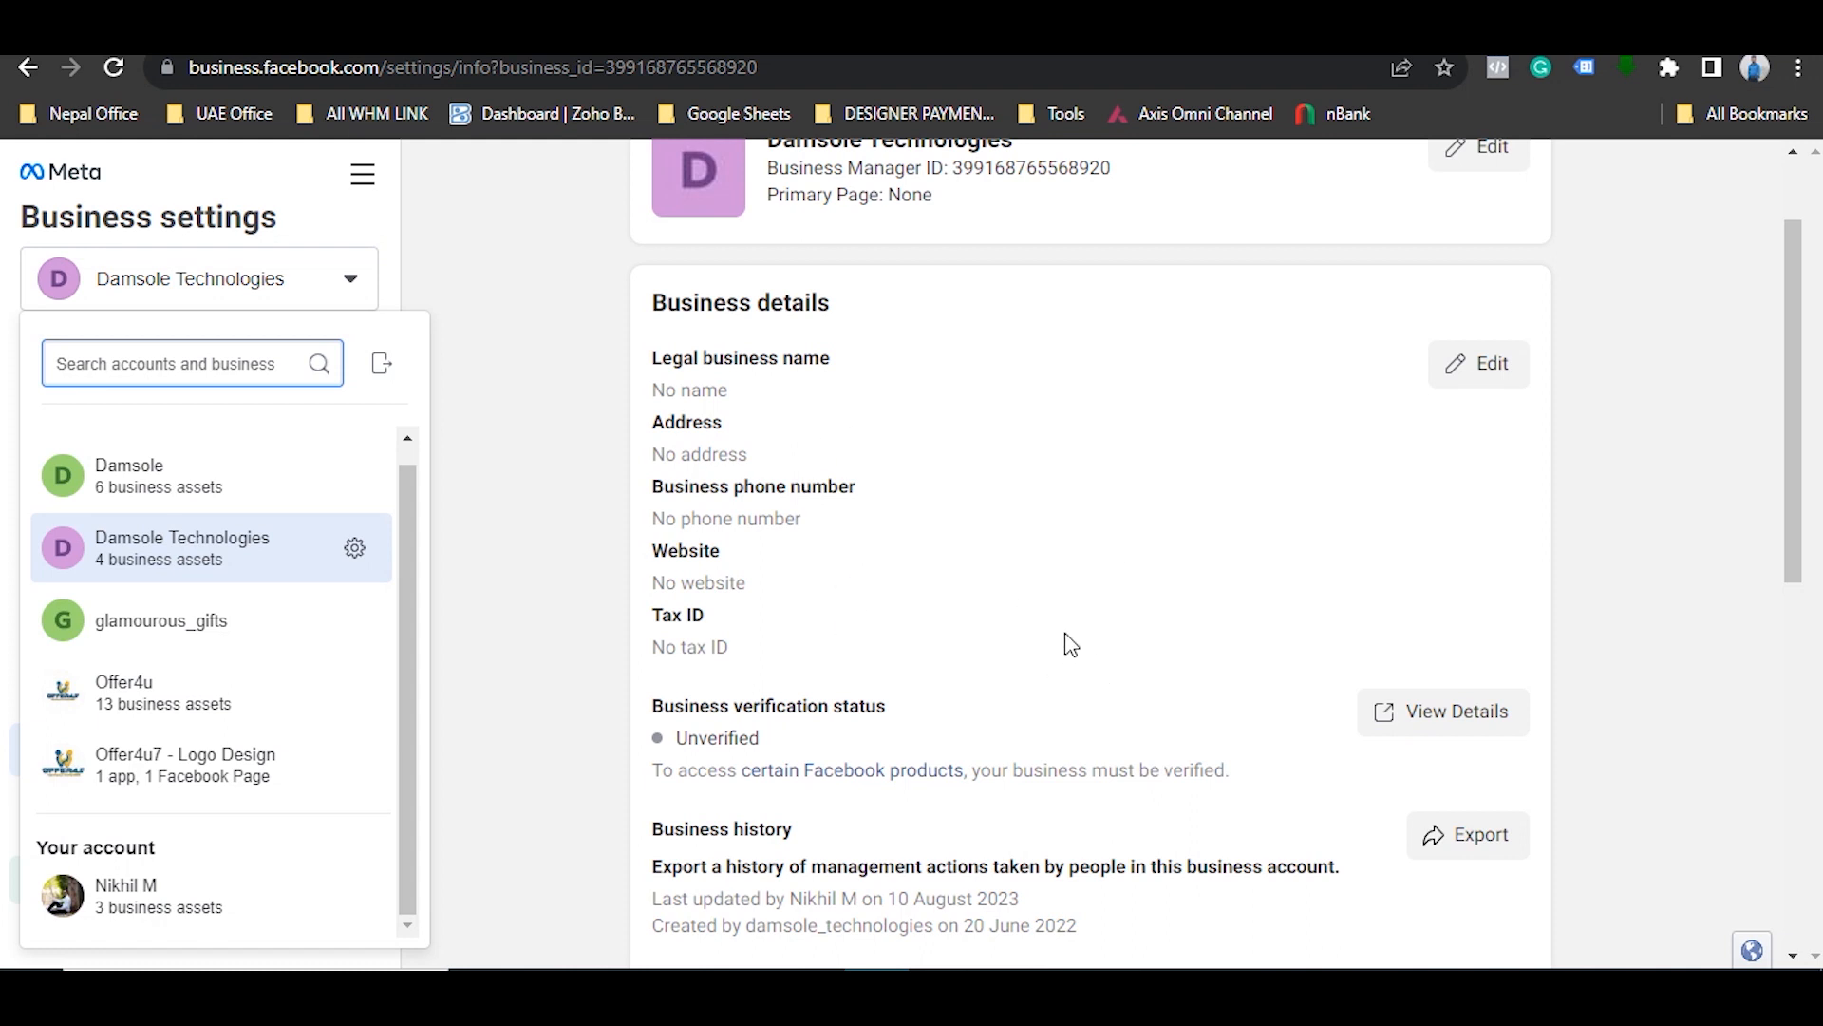
scroll(1068, 645, "down", 1)
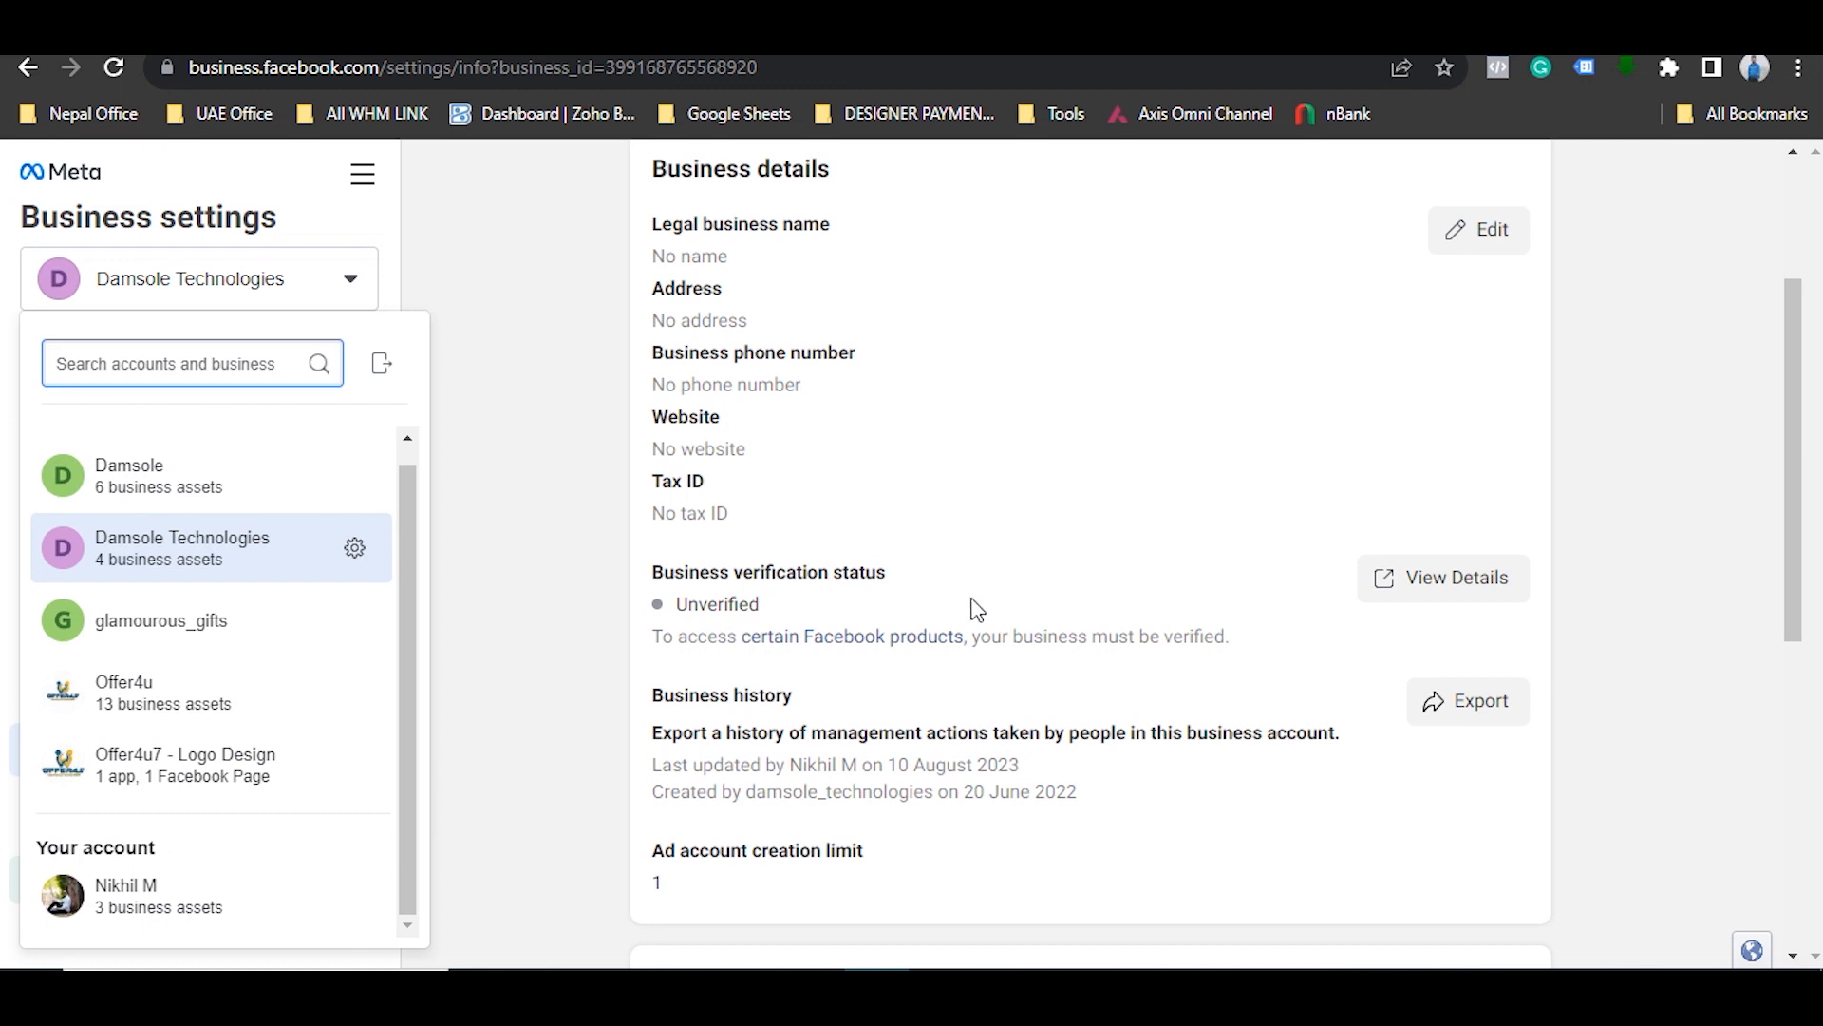
left_click(705, 607)
double_click(705, 608)
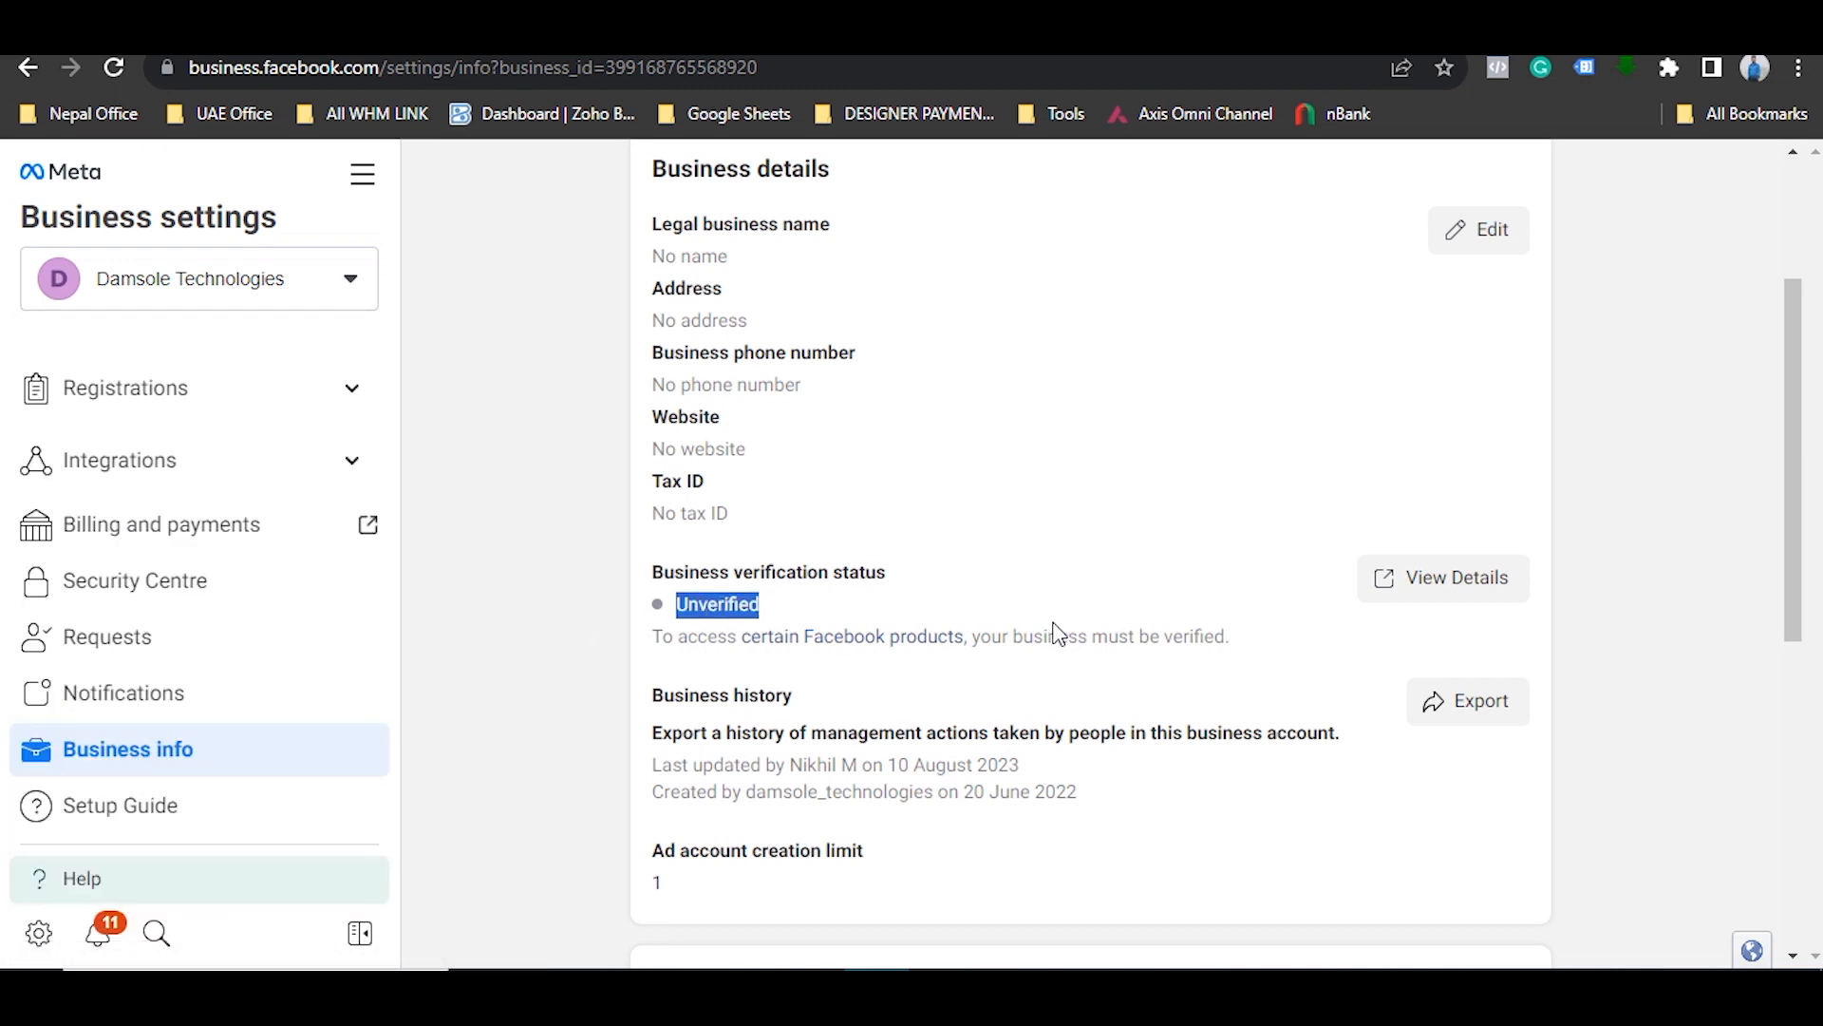
- Begin Damsole Technologies' business verification from its verification details page
left_click(1427, 589)
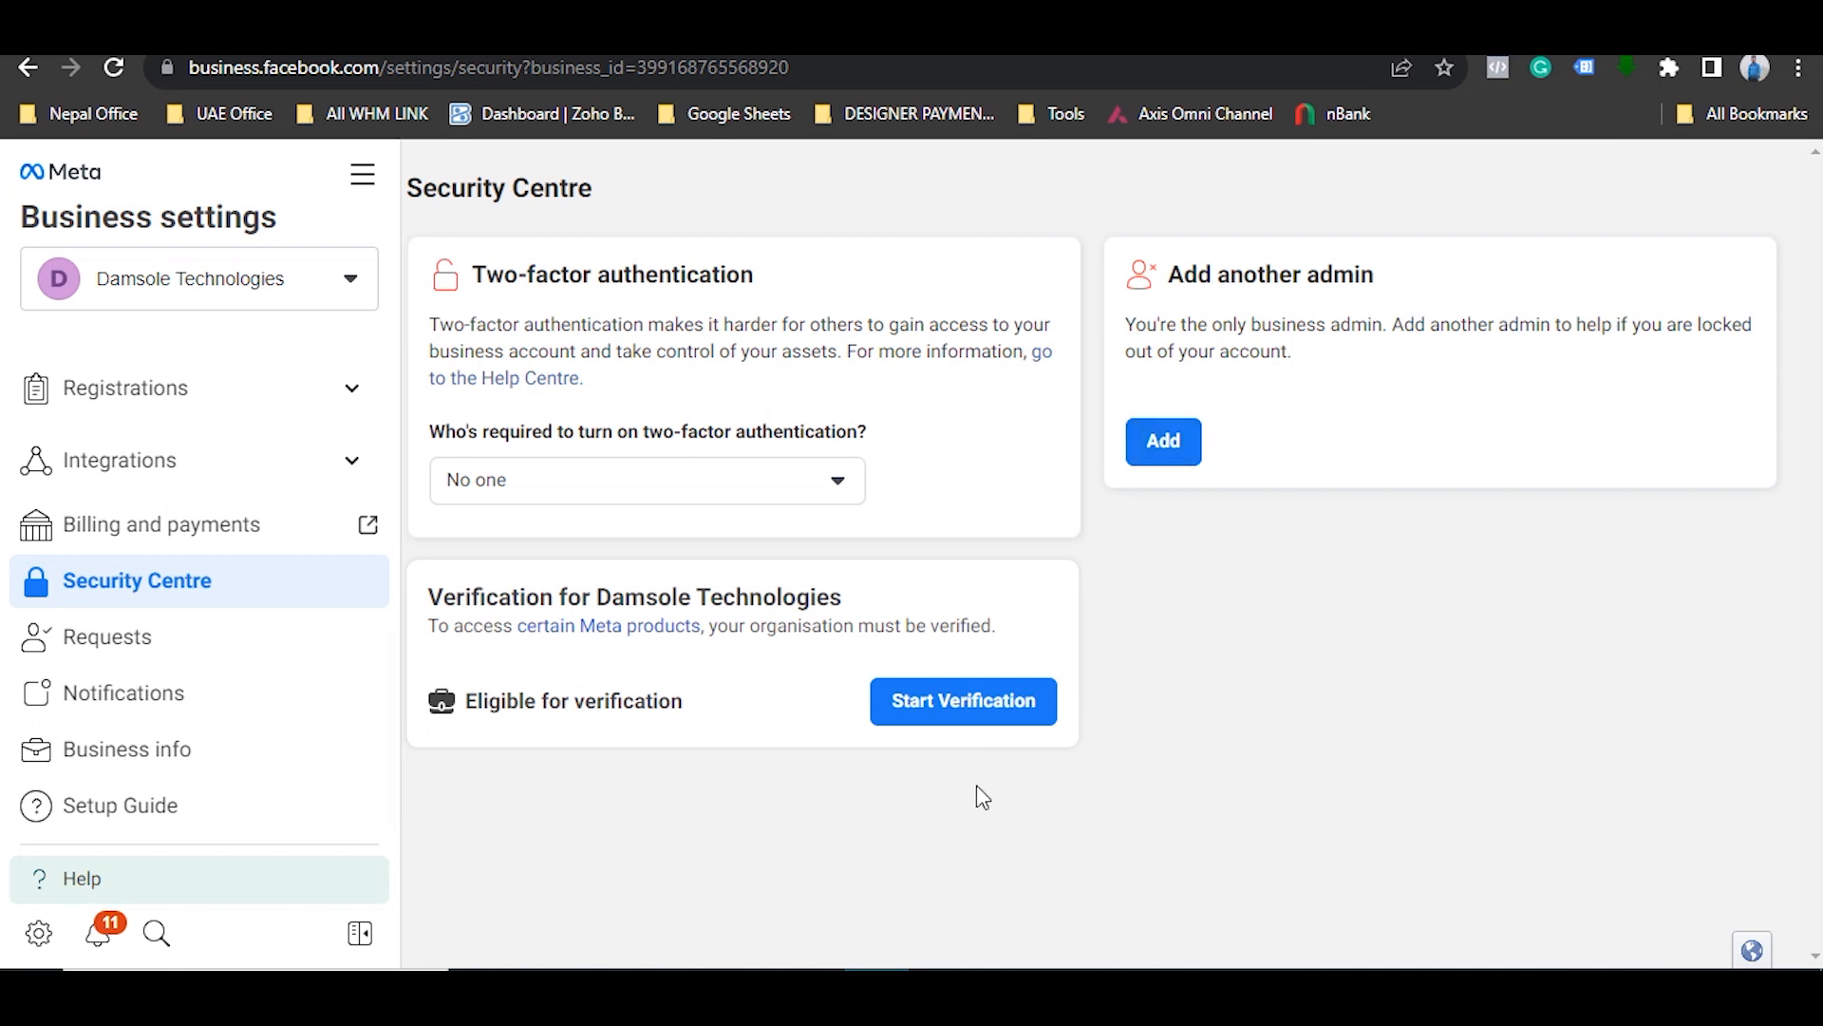
left_click(1001, 706)
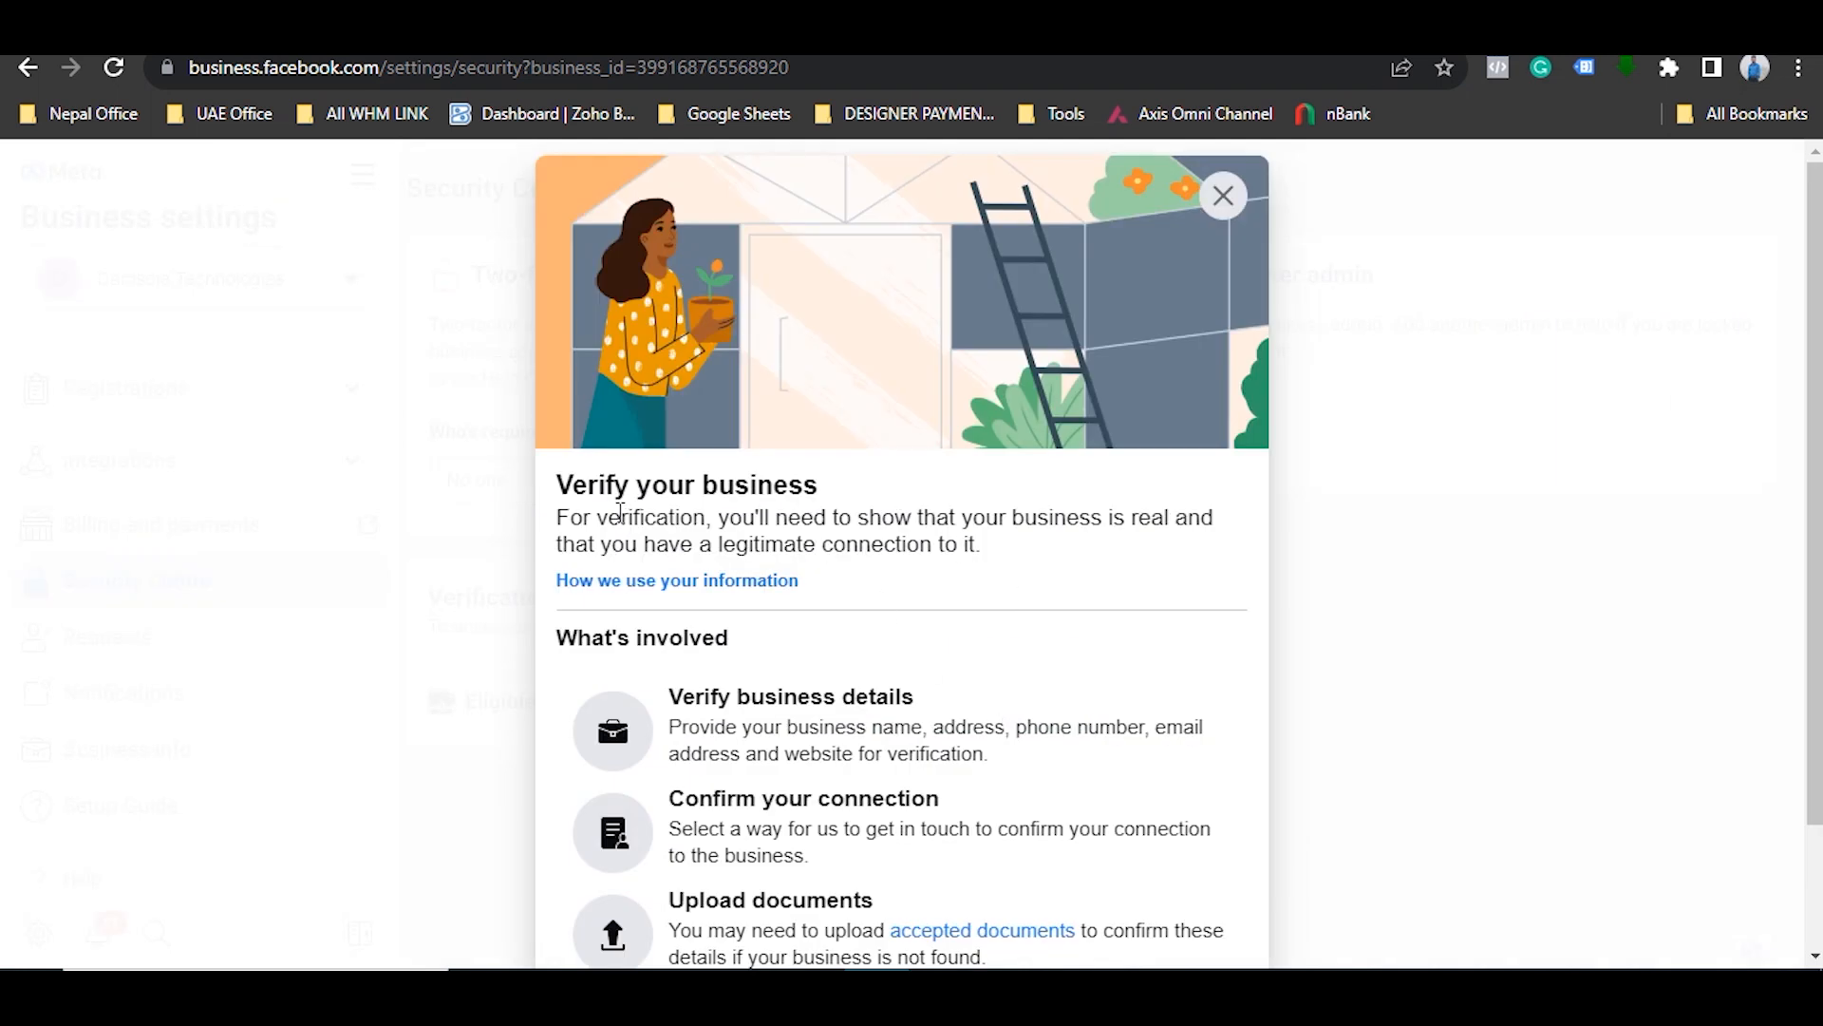
scroll(929, 523, "down", 2)
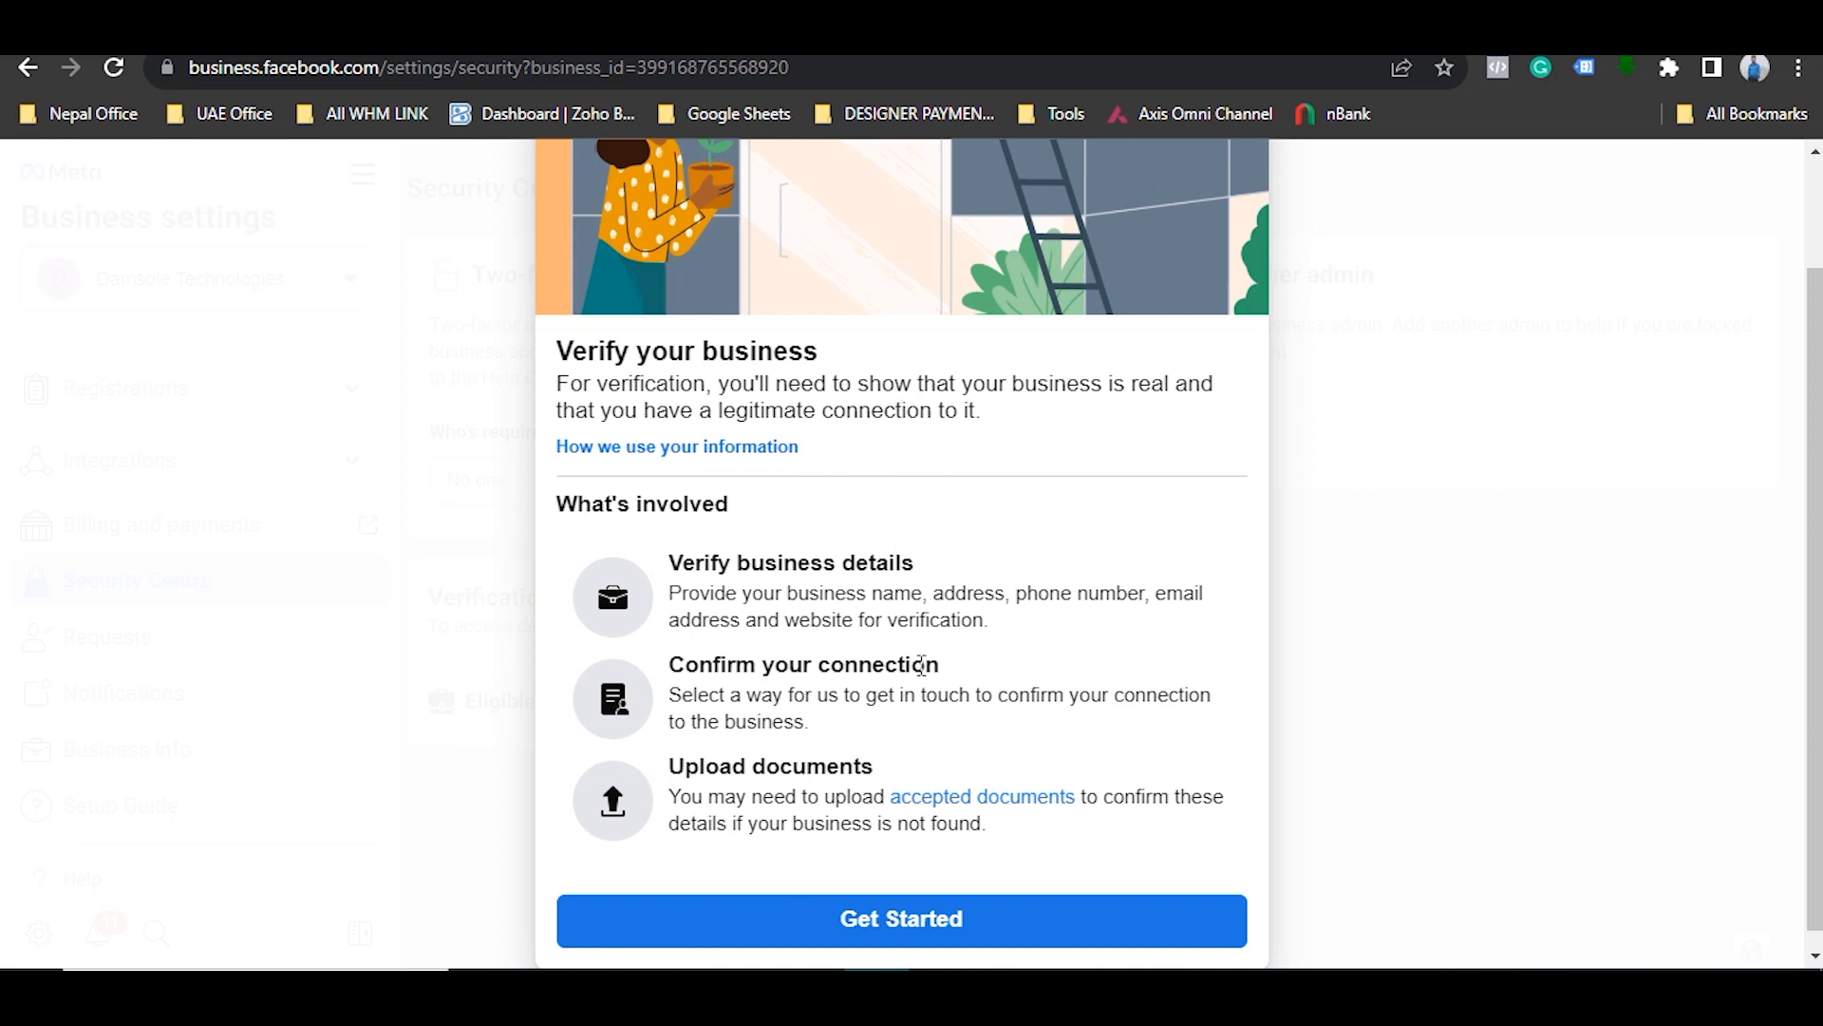
left_click(905, 922)
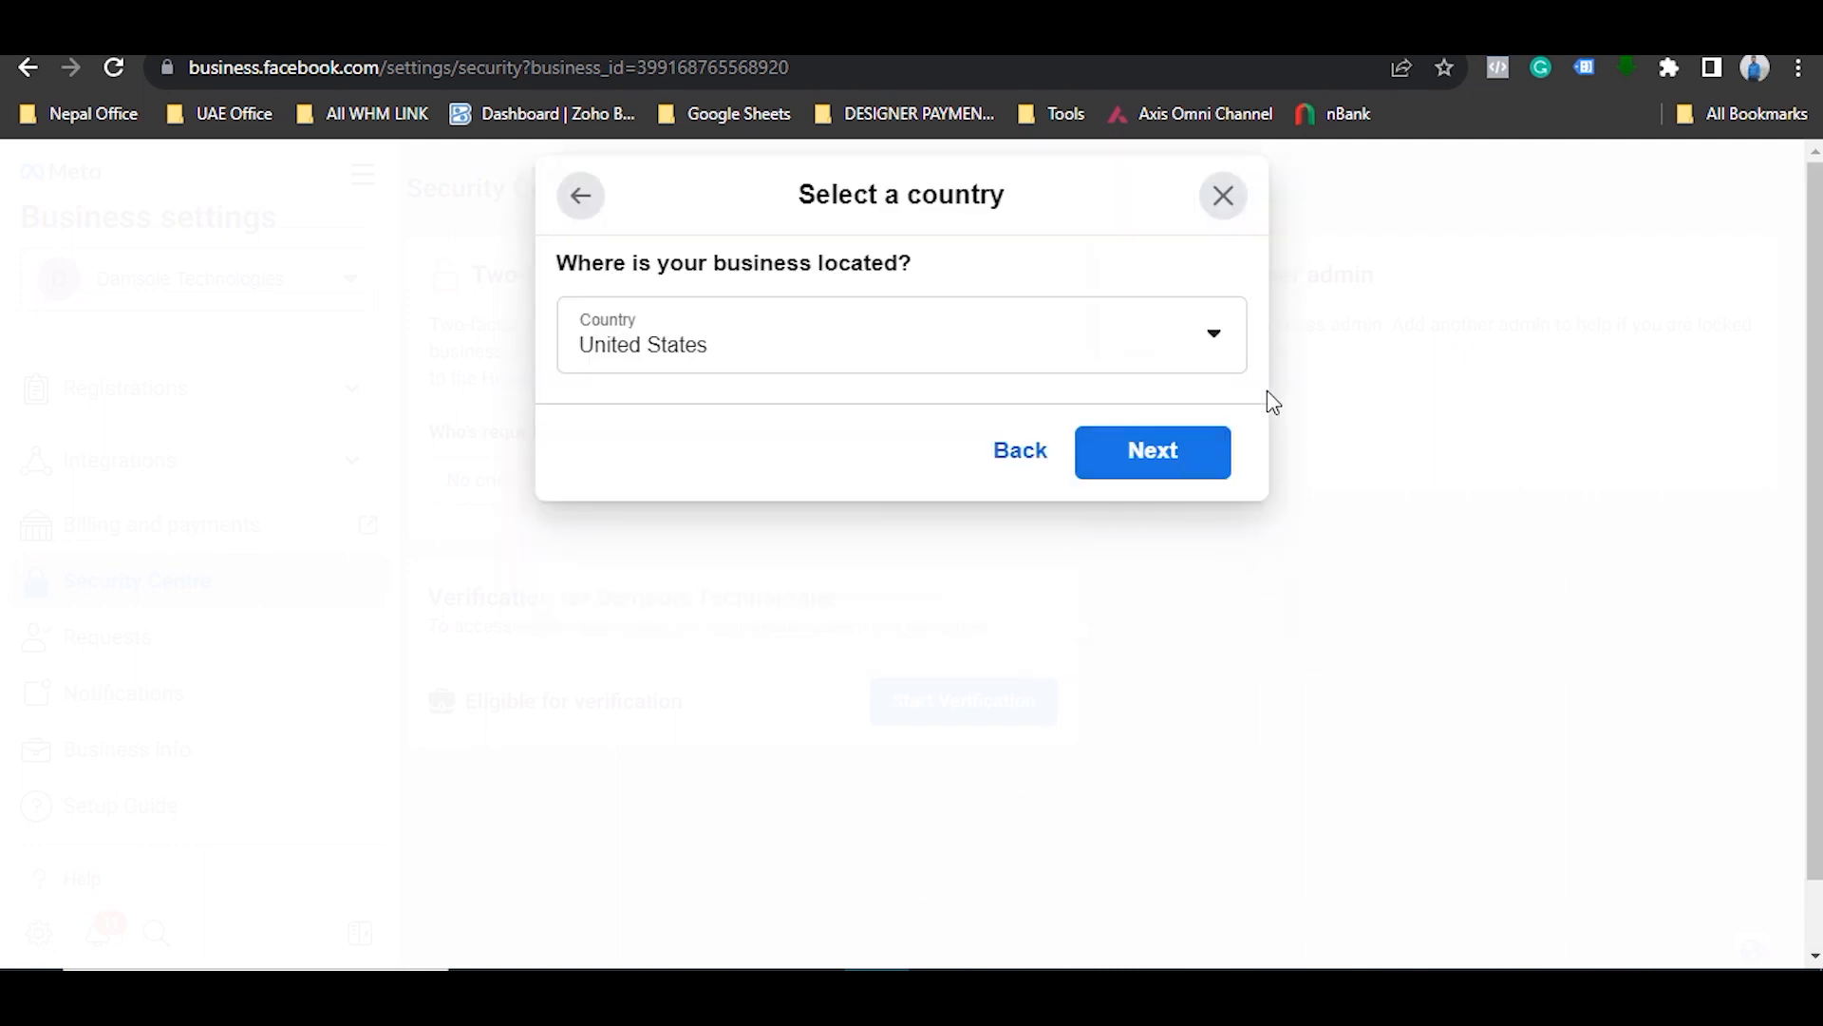
- Set the business country to India and continue to the business details form
left_click(928, 359)
key("i")
key("i")
key("i")
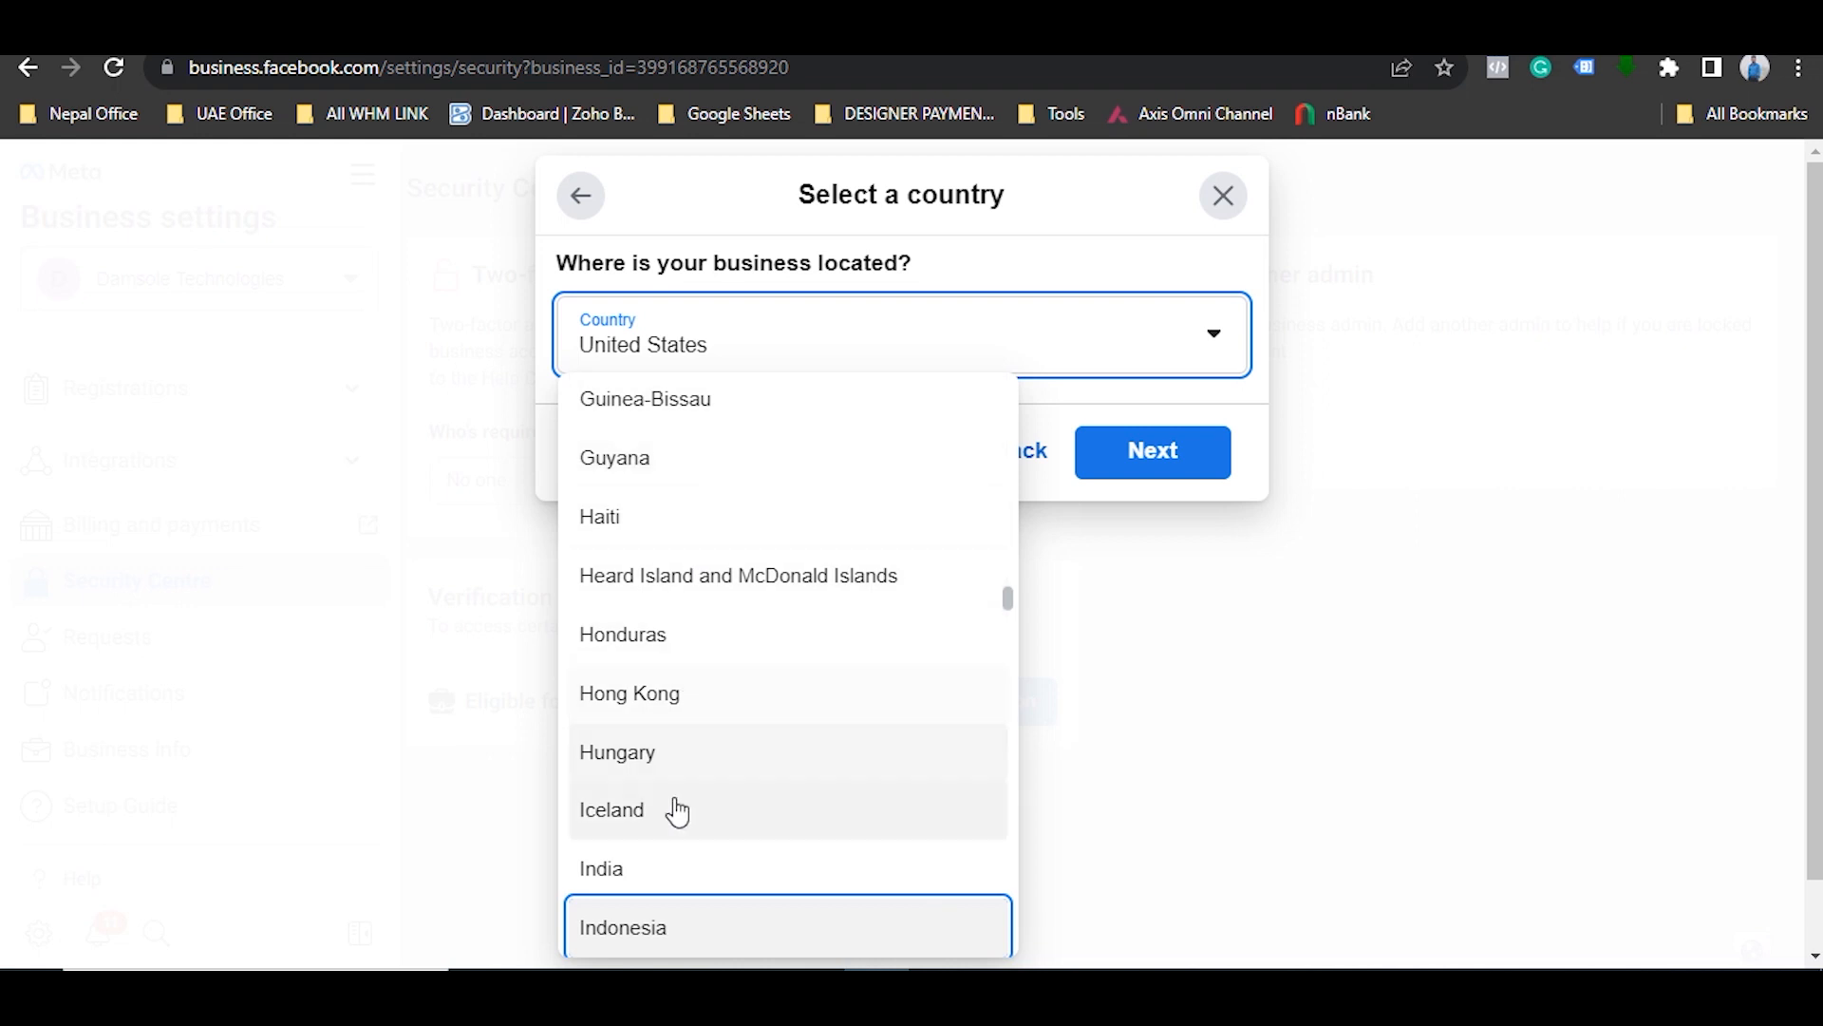
left_click(630, 872)
left_click(1201, 456)
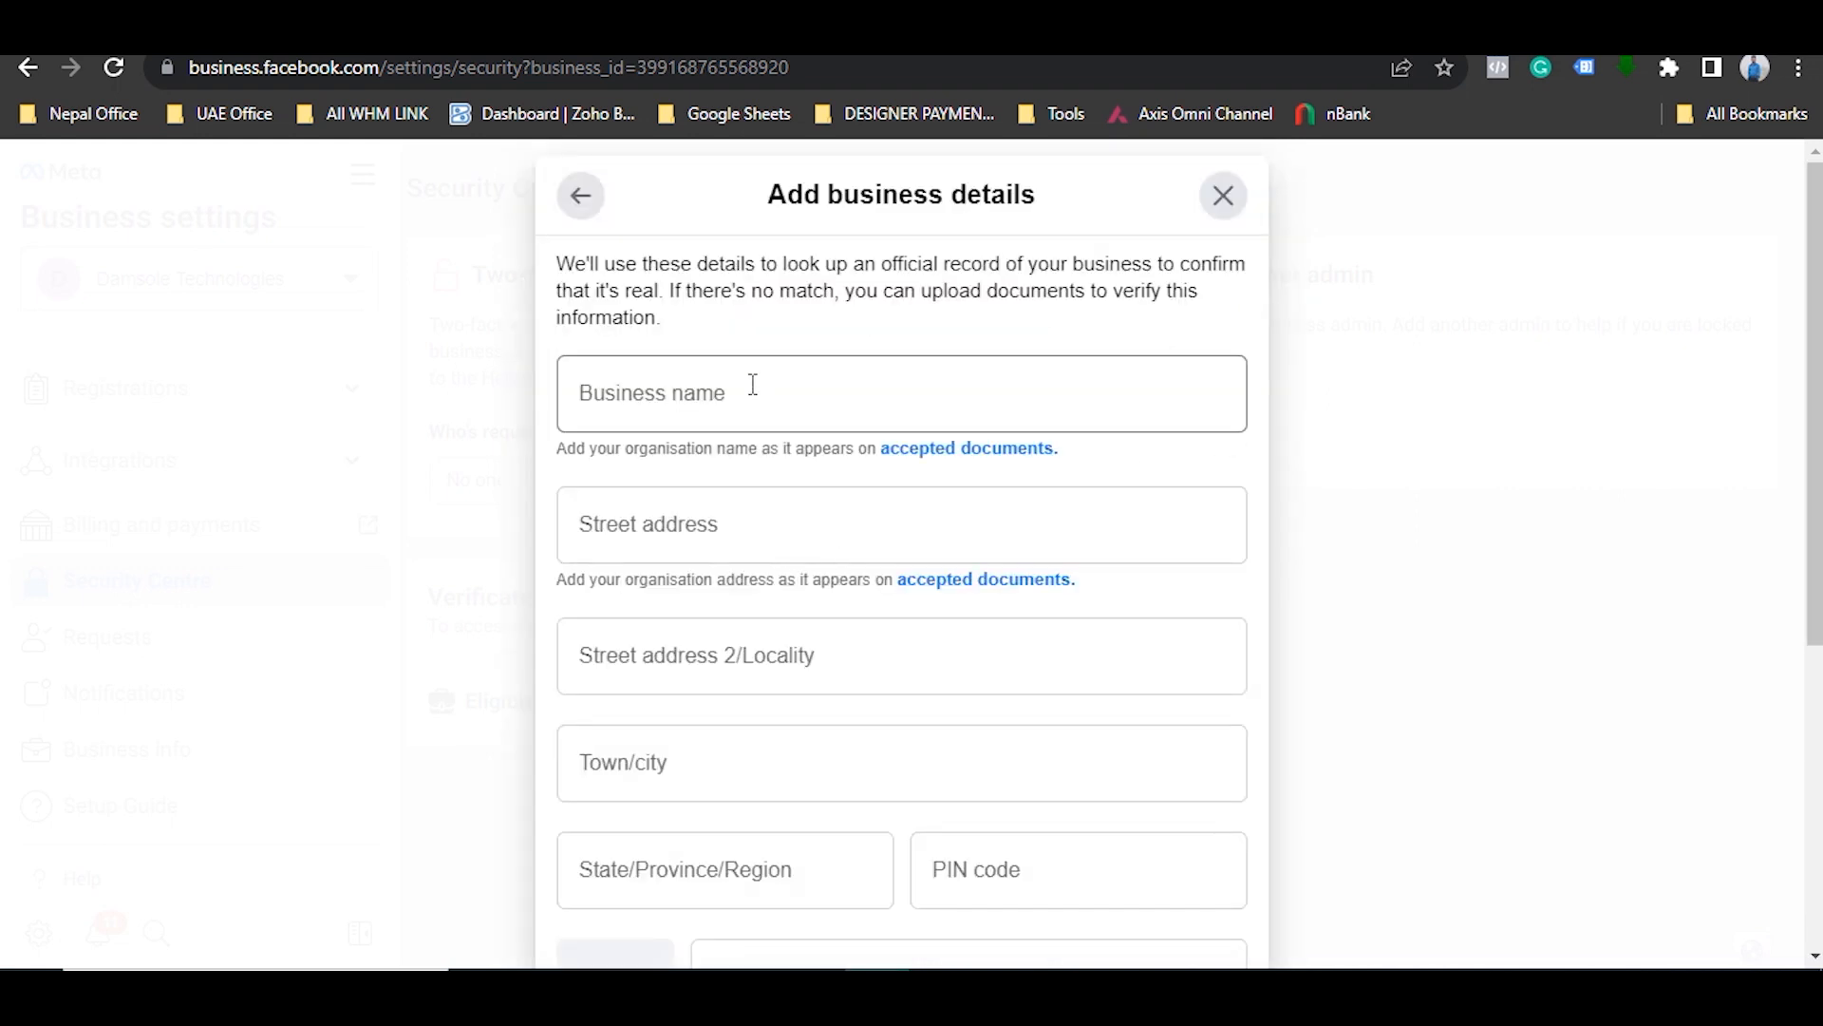
left_click(753, 384)
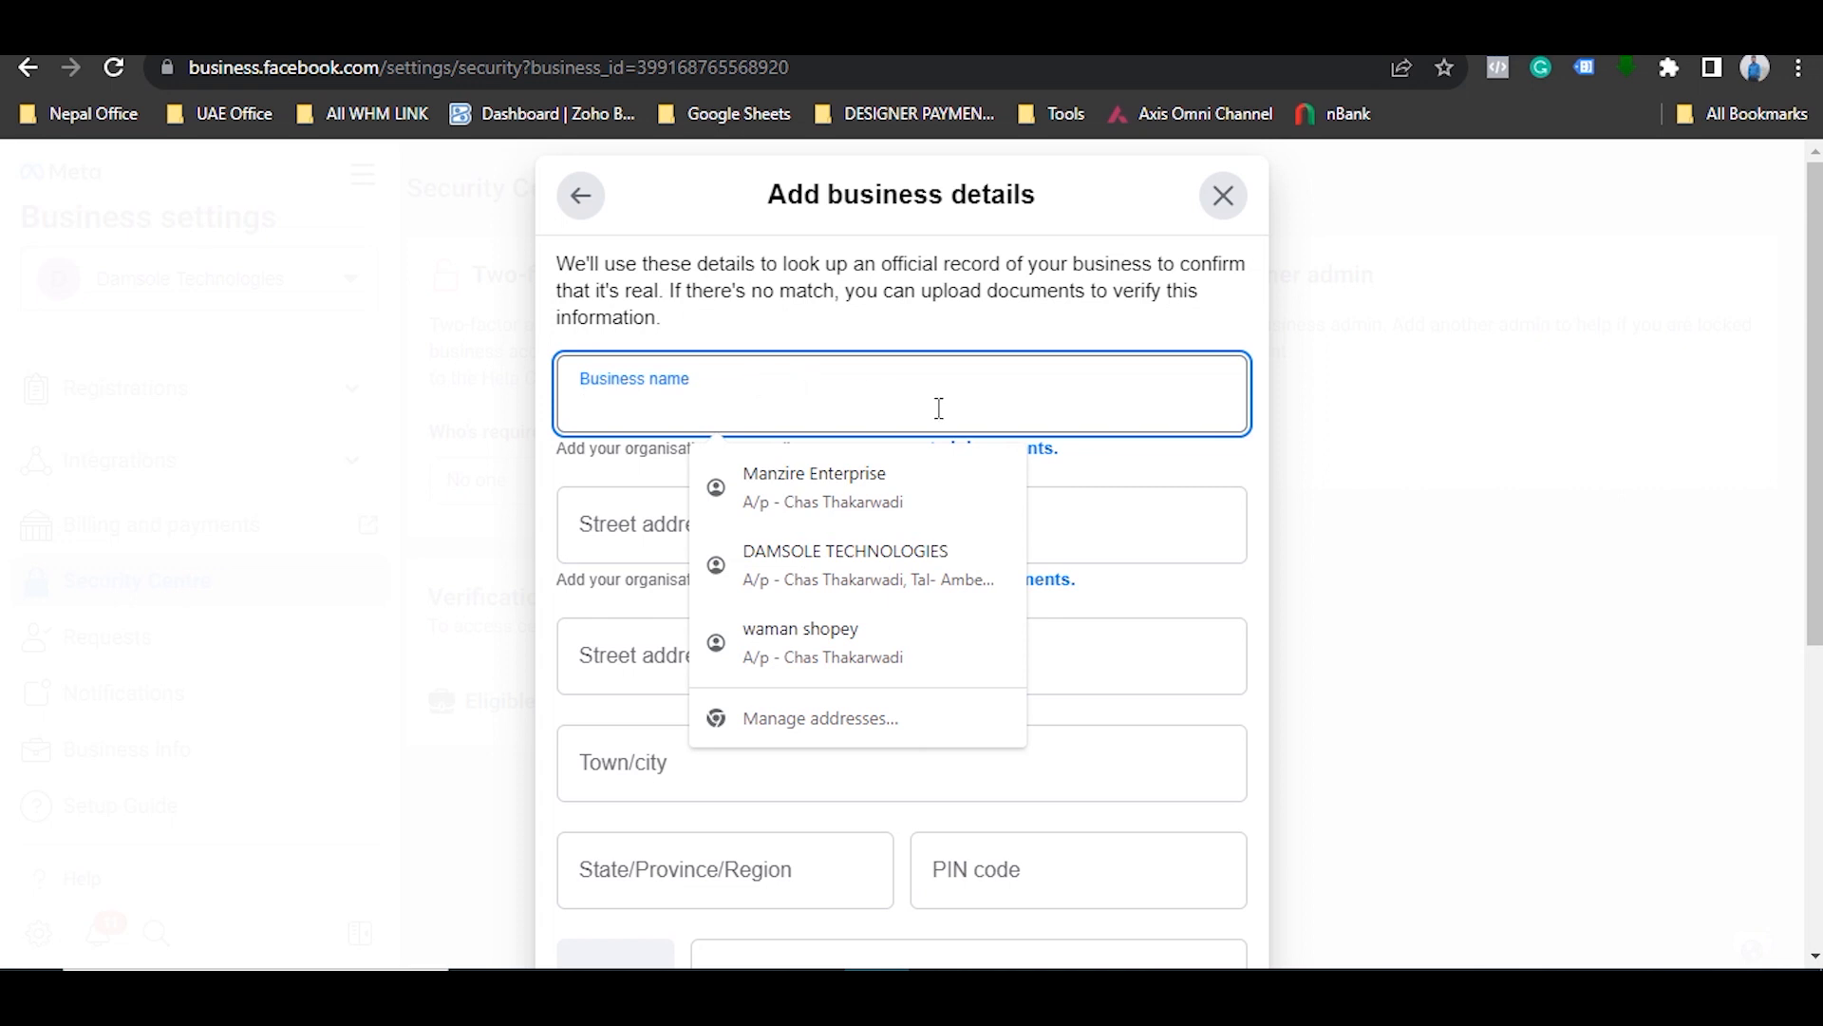
left_click(819, 566)
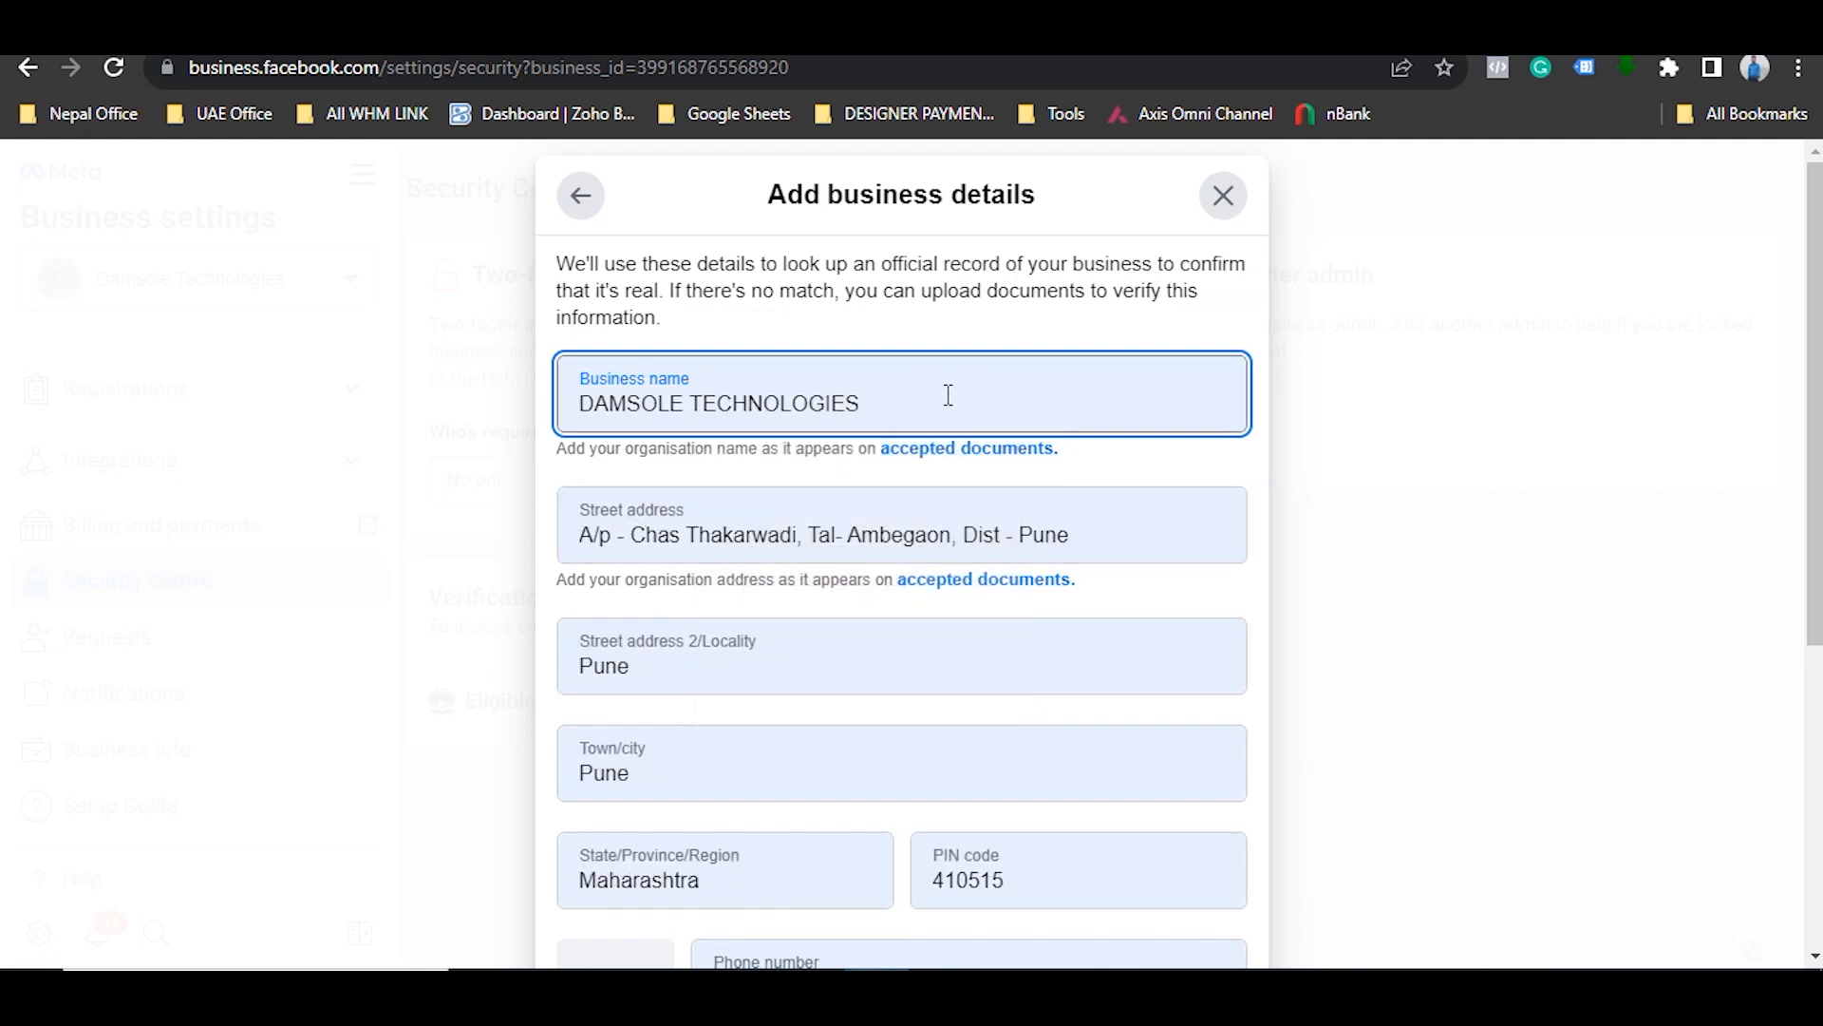
scroll(833, 546, "down", 1)
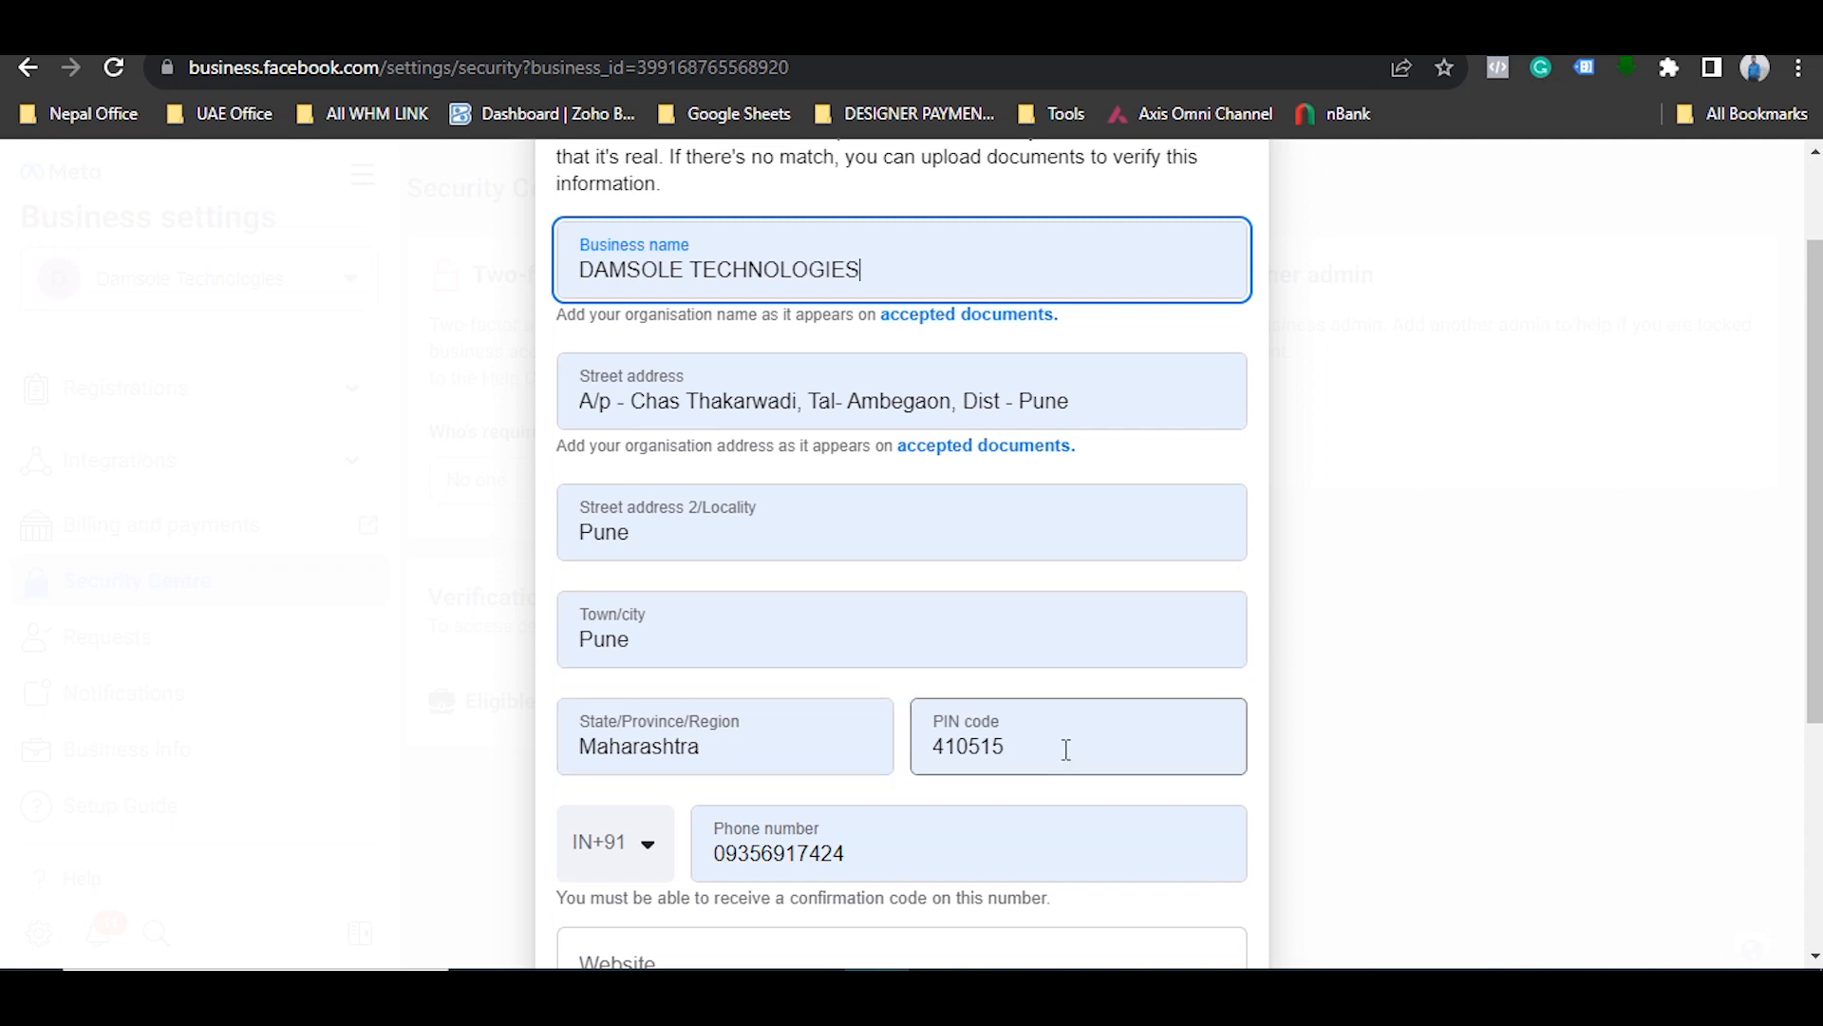
scroll(1067, 750, "down", 1)
scroll(819, 738, "down", 1)
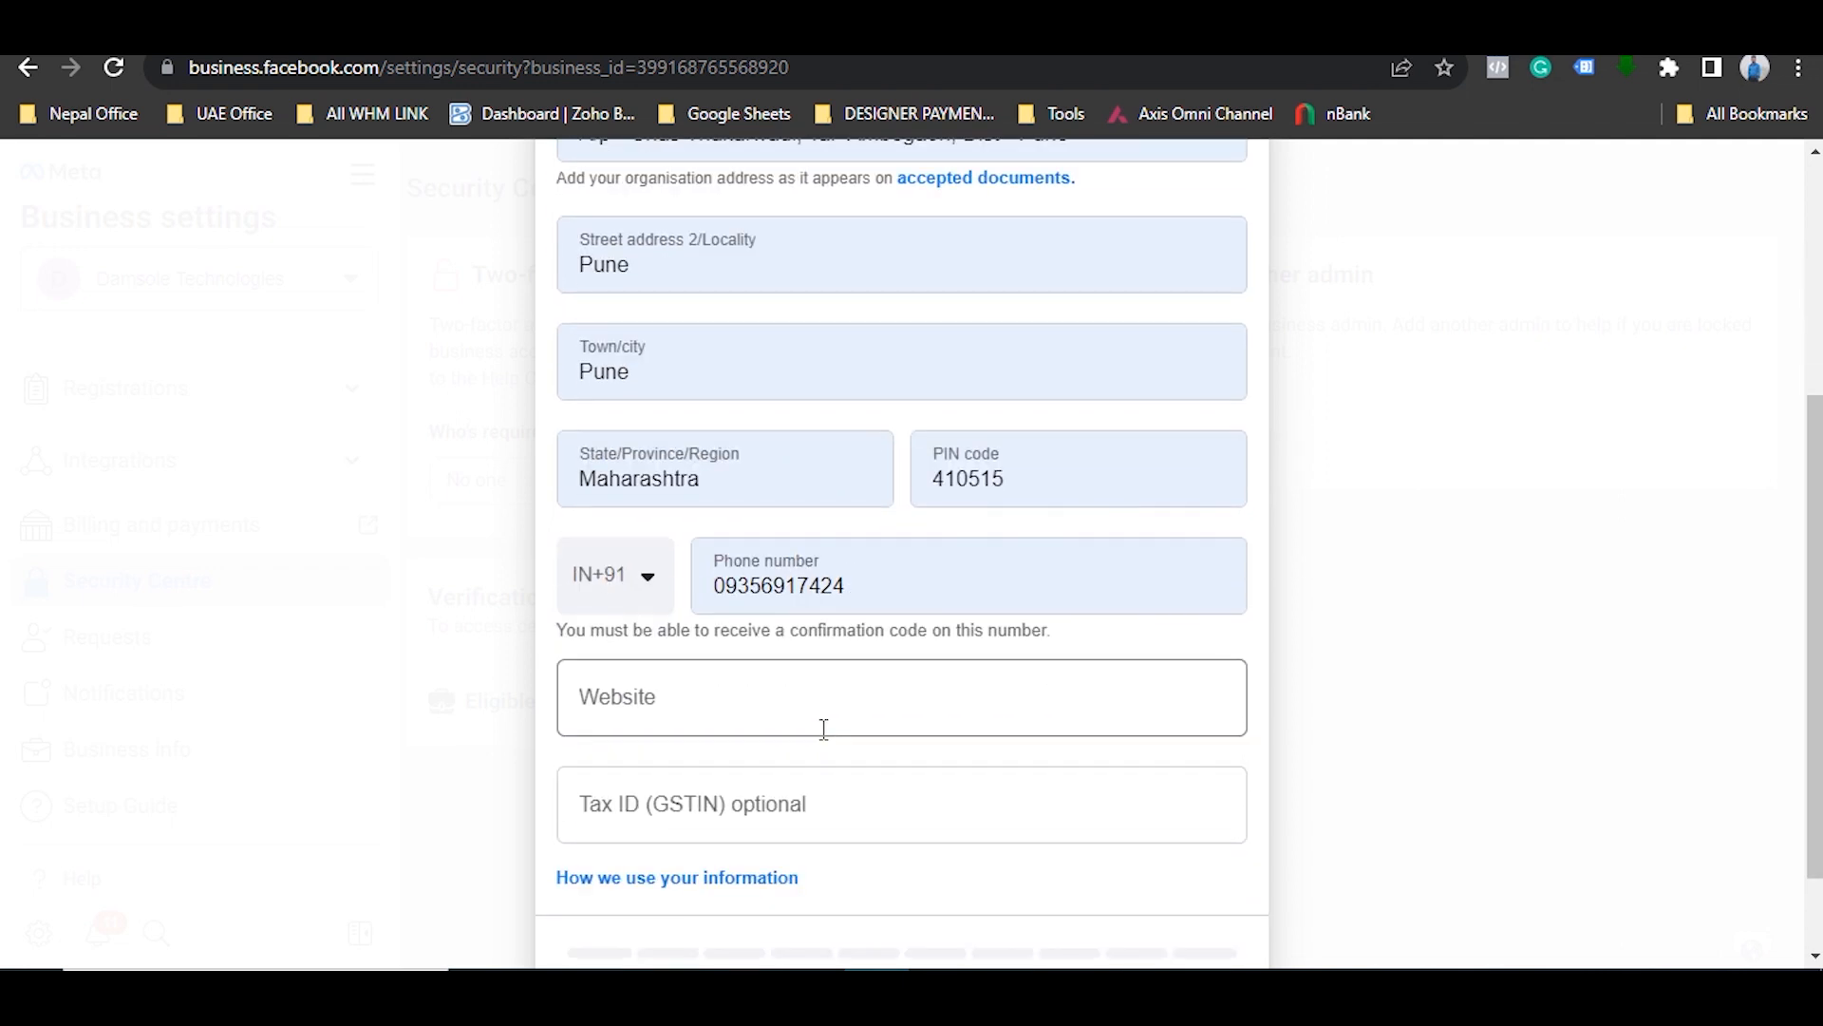
scroll(823, 794, "down", 1)
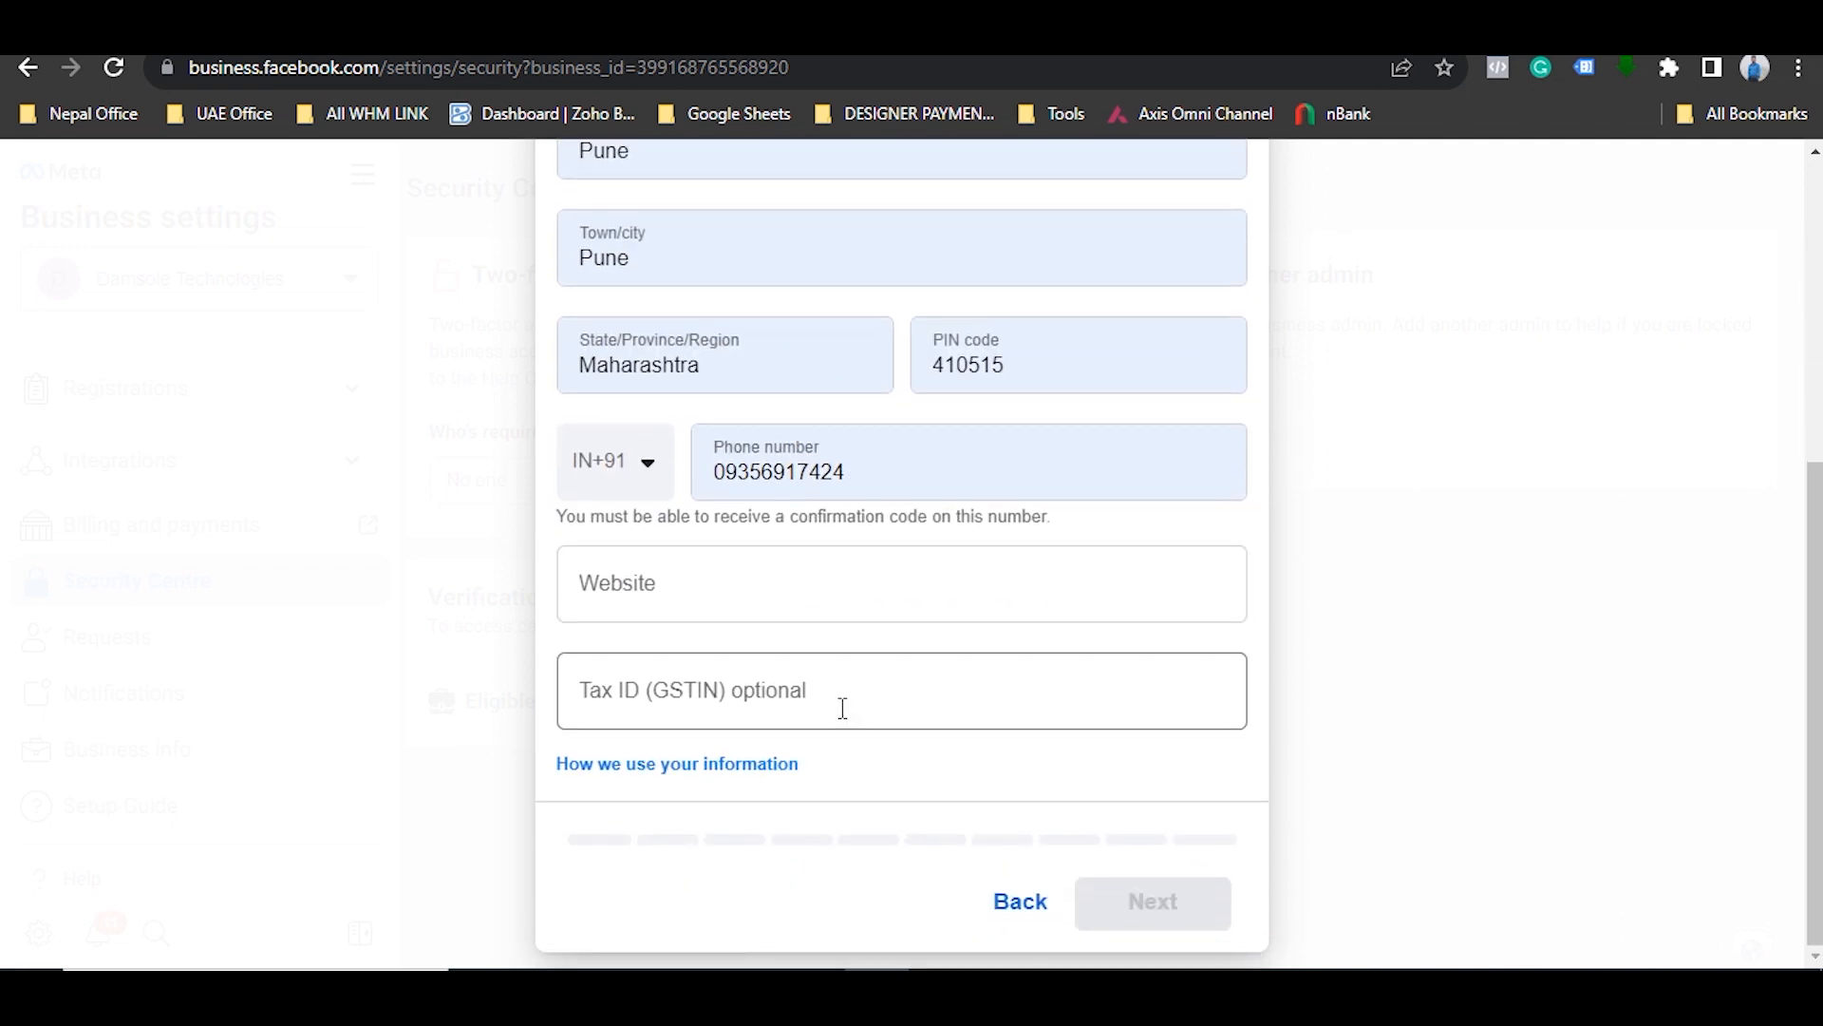
left_click(826, 598)
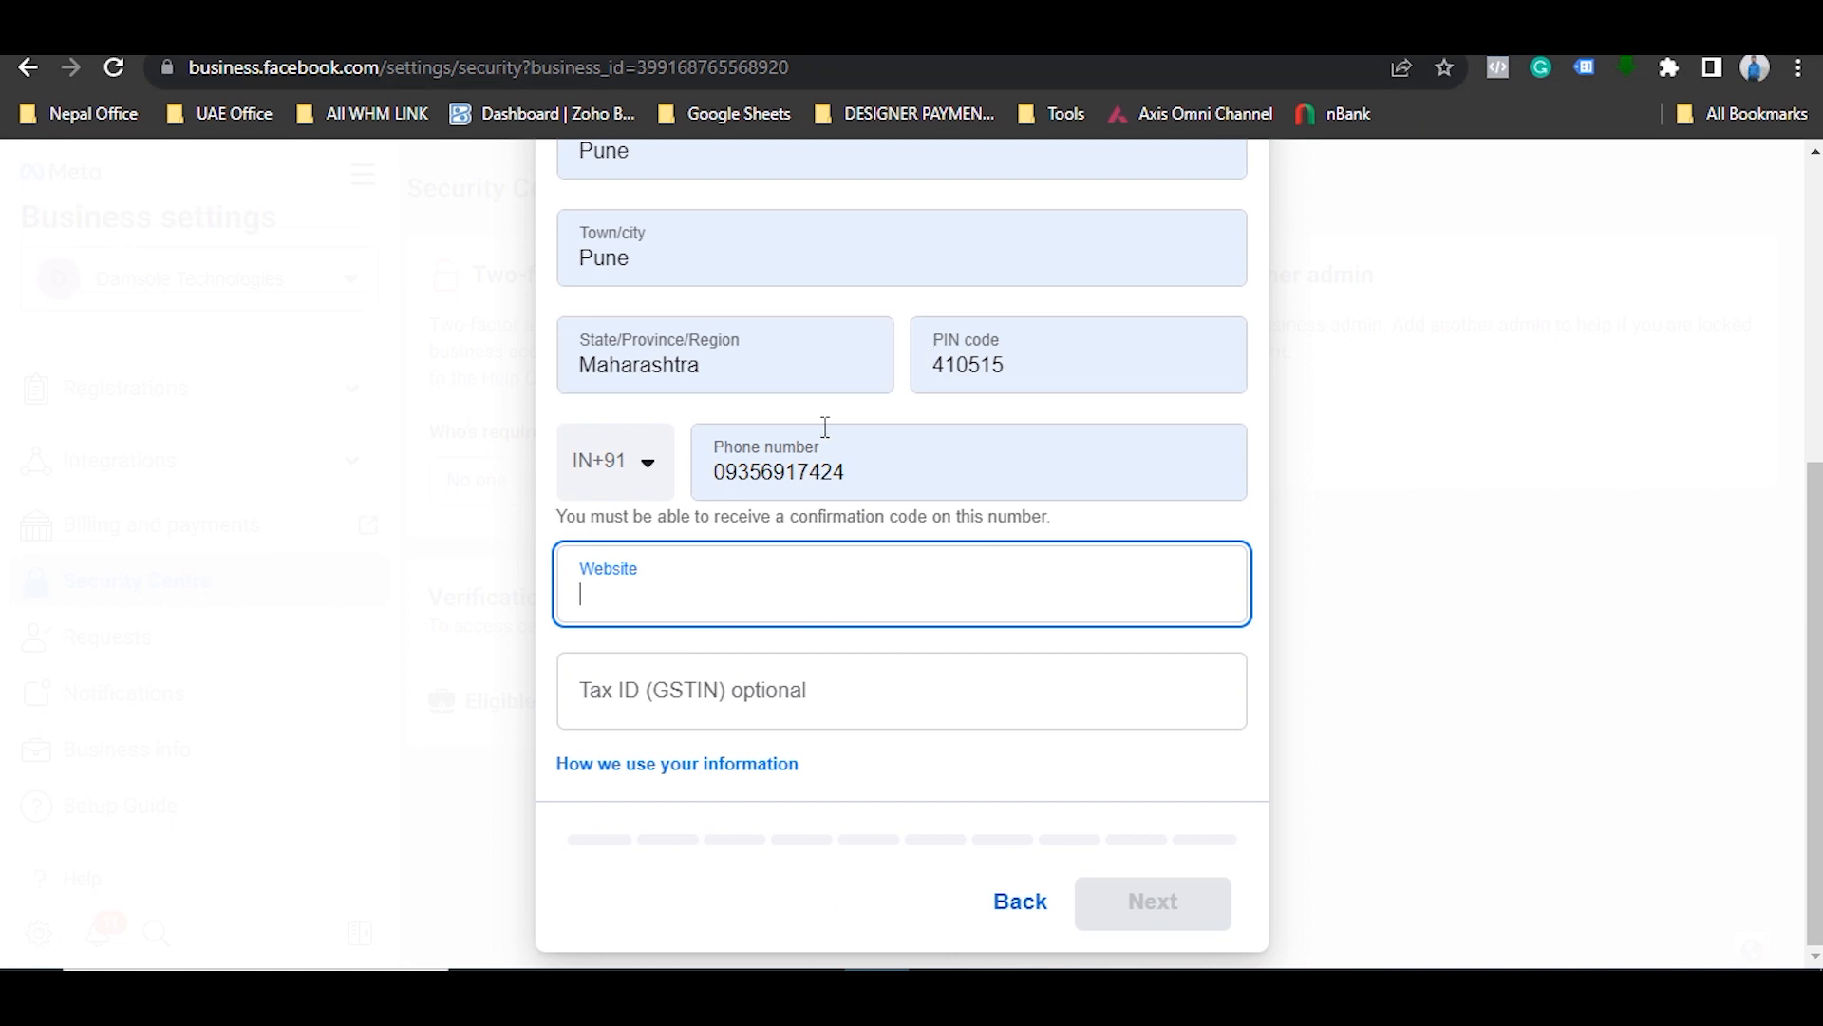
type("www.offer4u7.com")
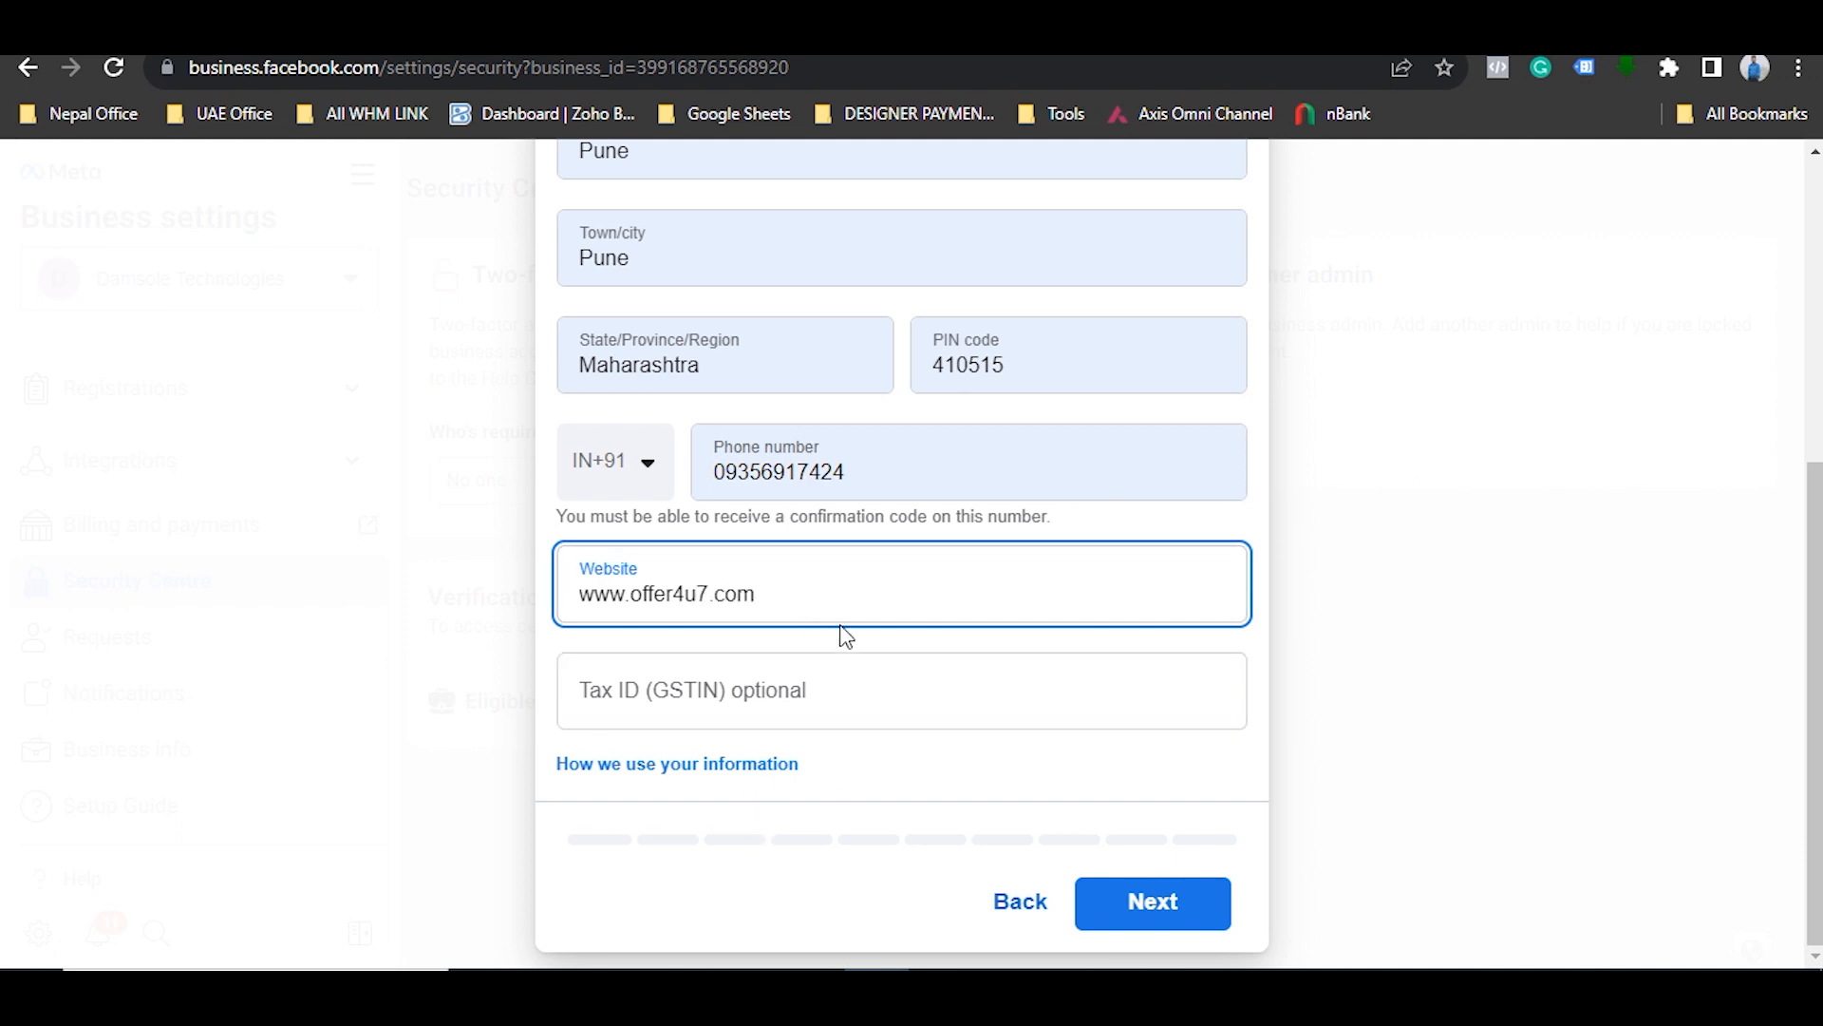
left_click(1126, 903)
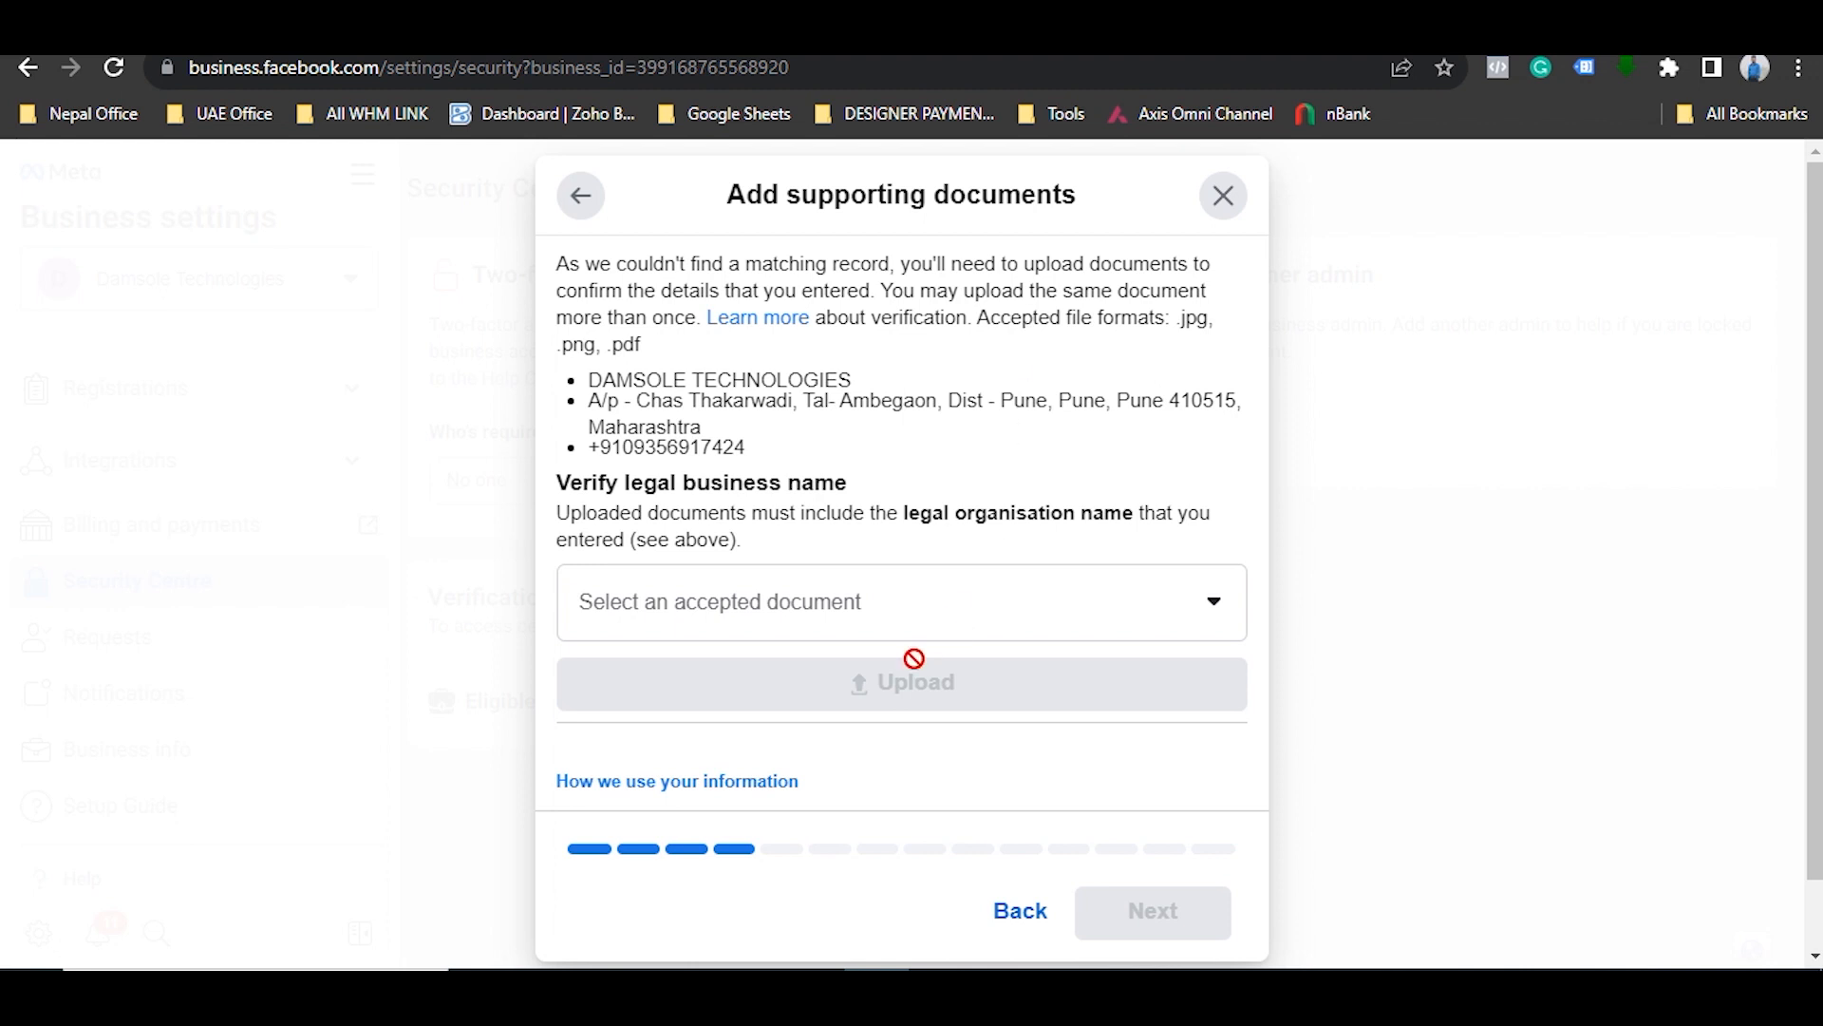
- Pick Goods and Services Tax registration certificate (GST) as the legal business name document
left_click(822, 594)
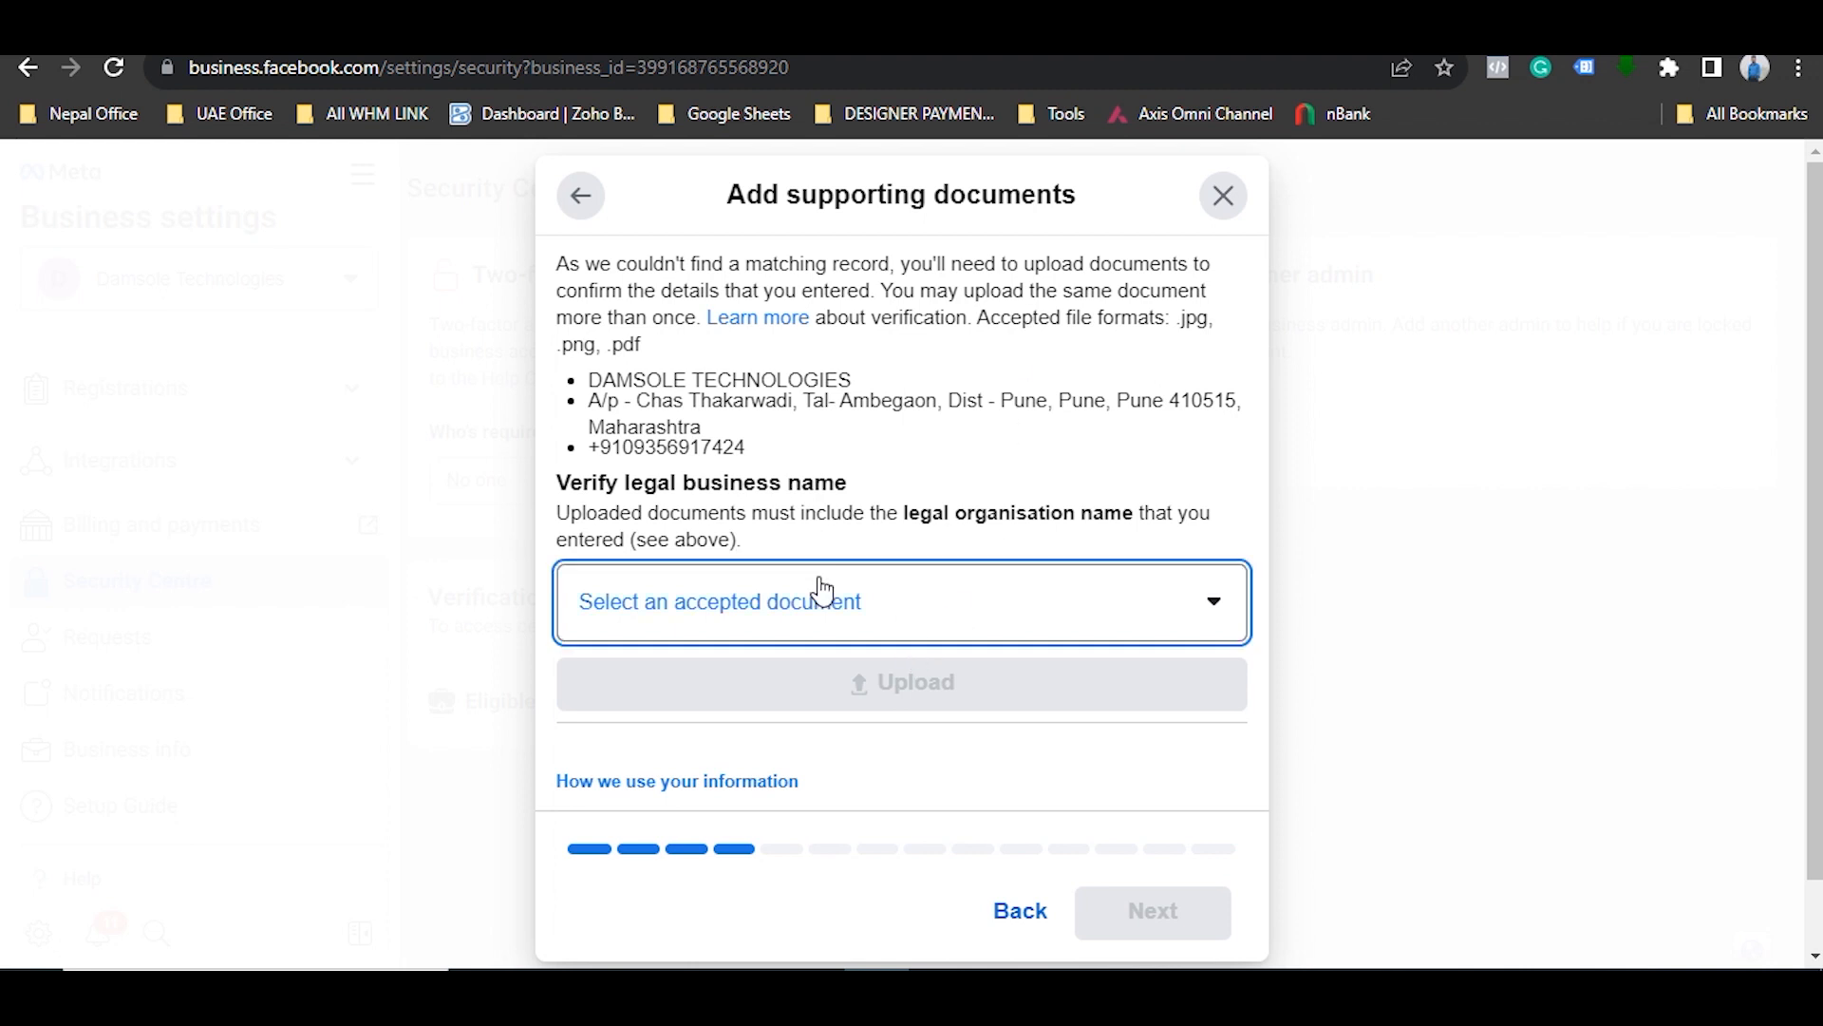
scroll(1471, 556, "down", 1)
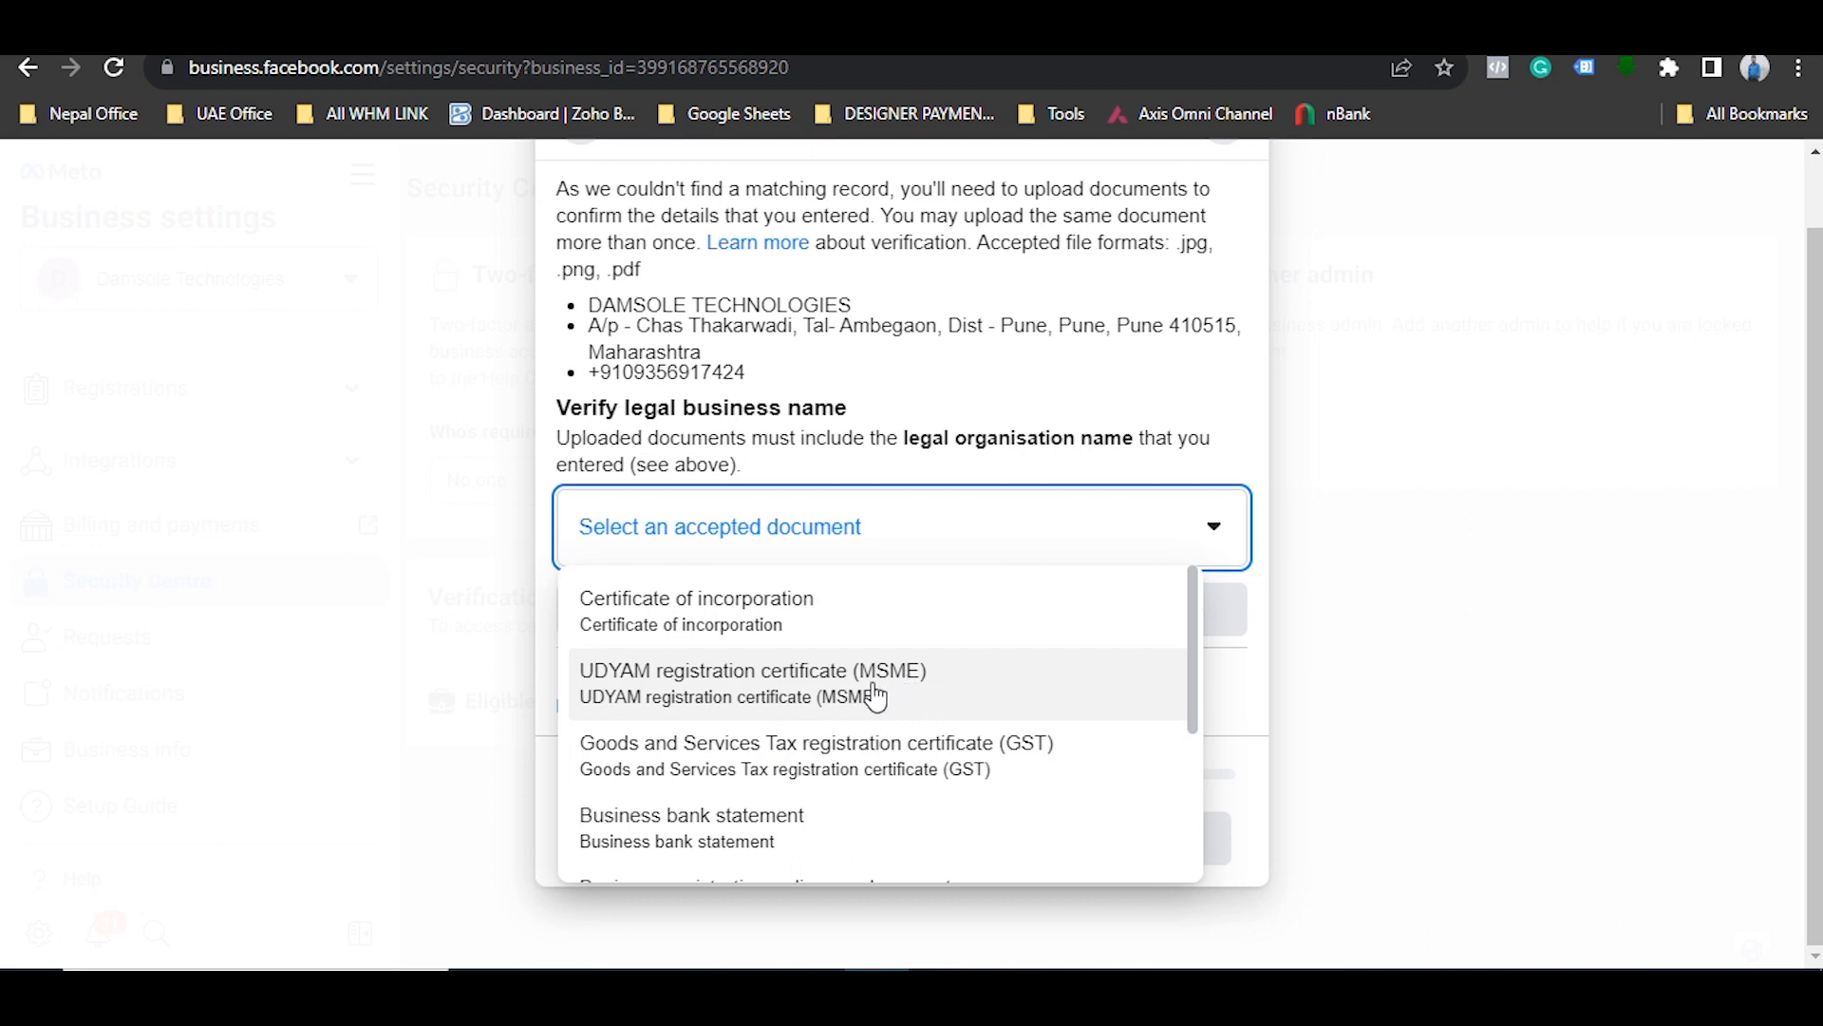
scroll(871, 707, "down", 2)
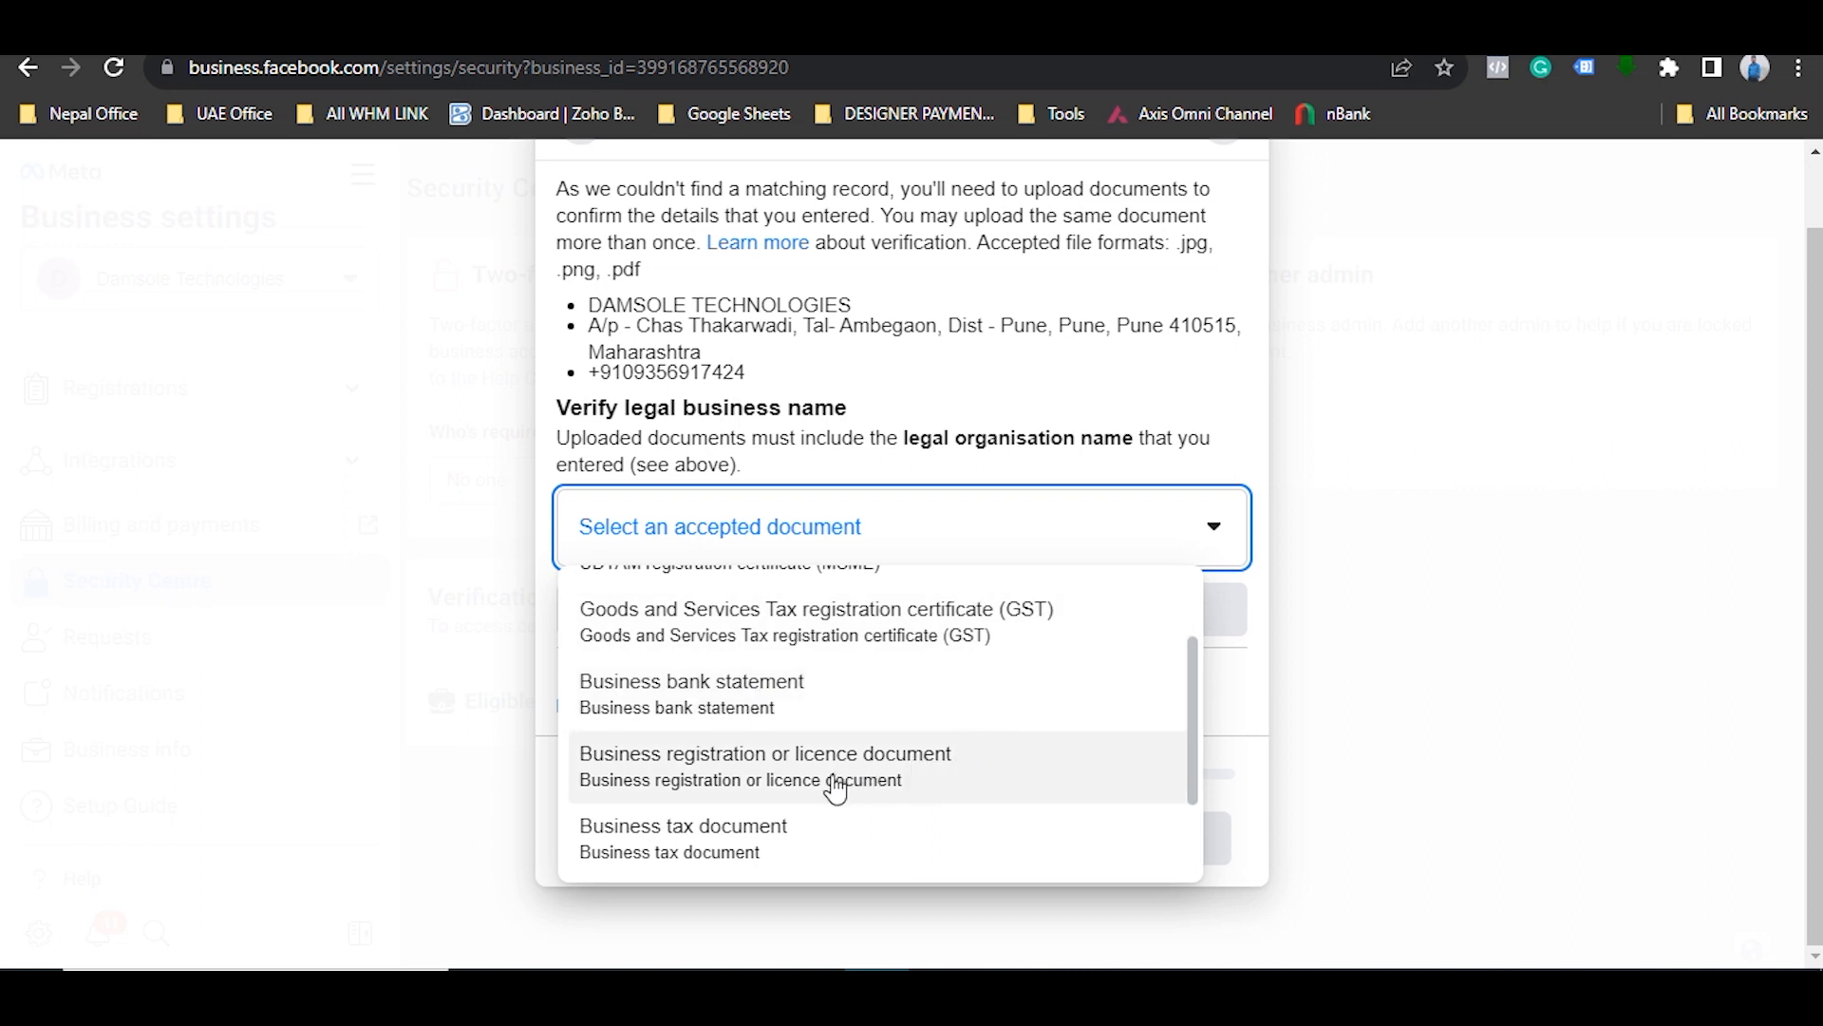
scroll(772, 833, "down", 3)
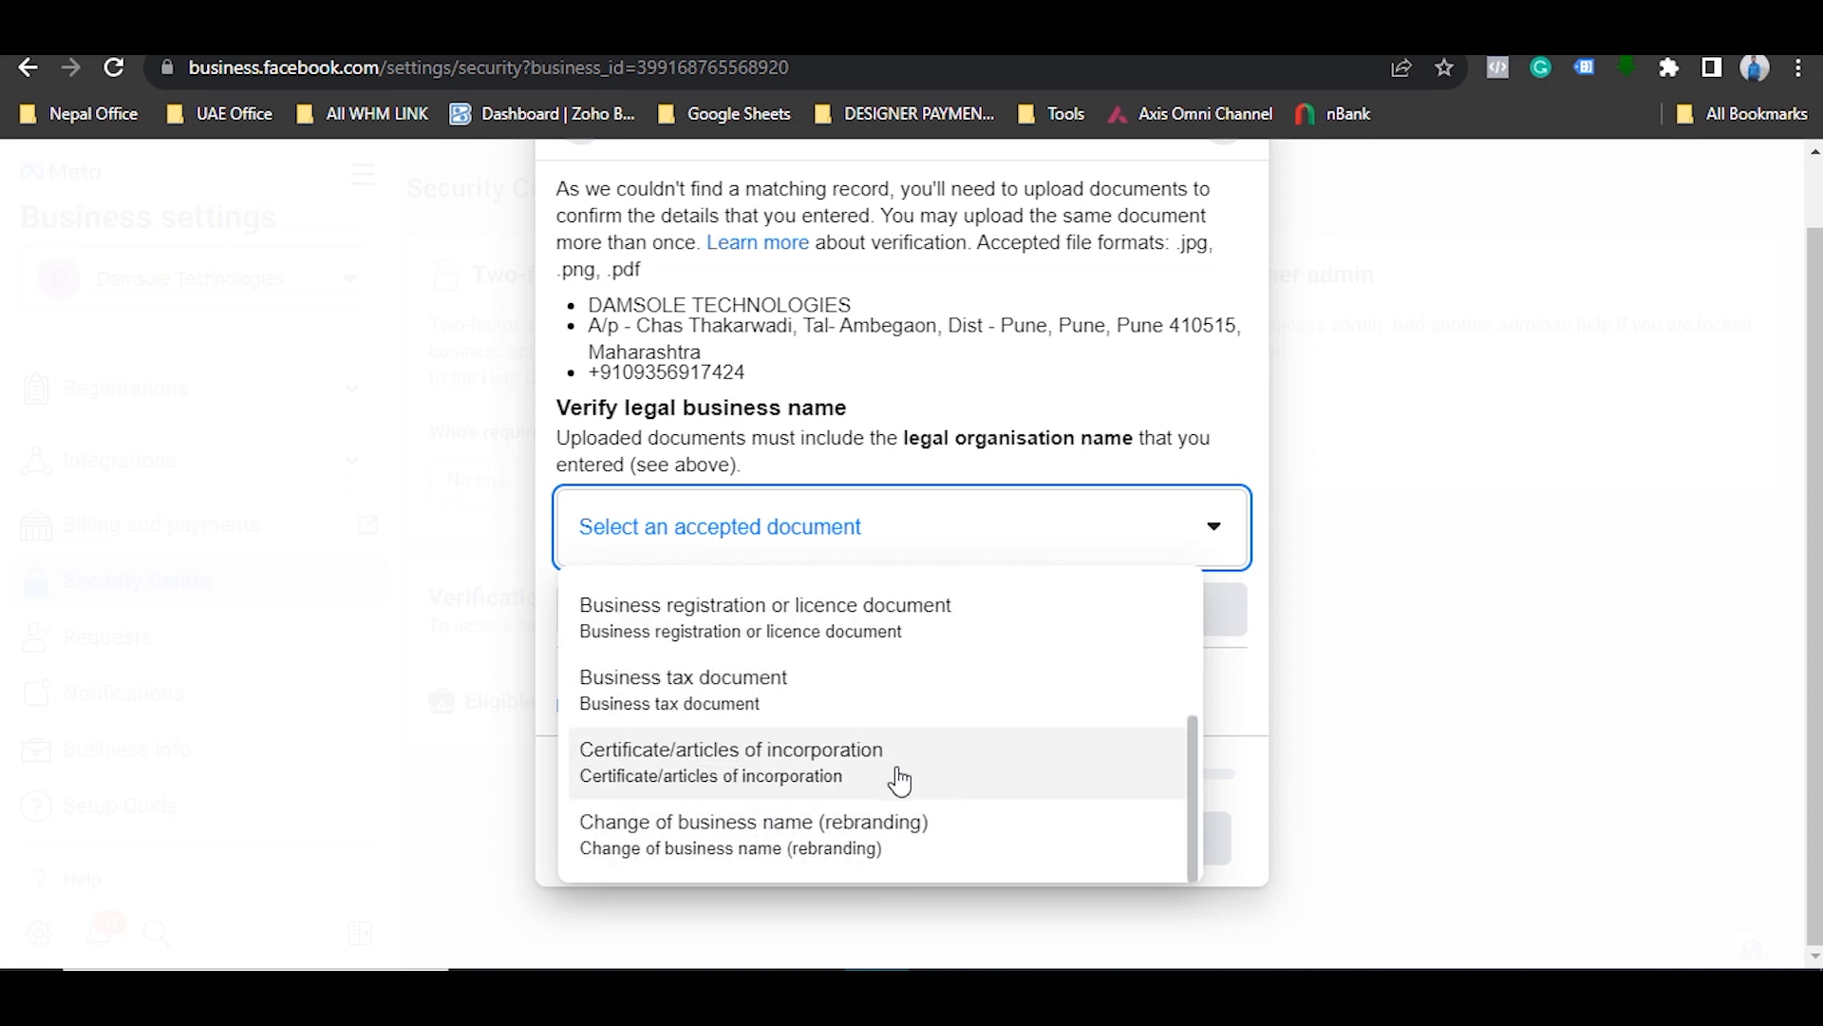
scroll(900, 781, "up", 3)
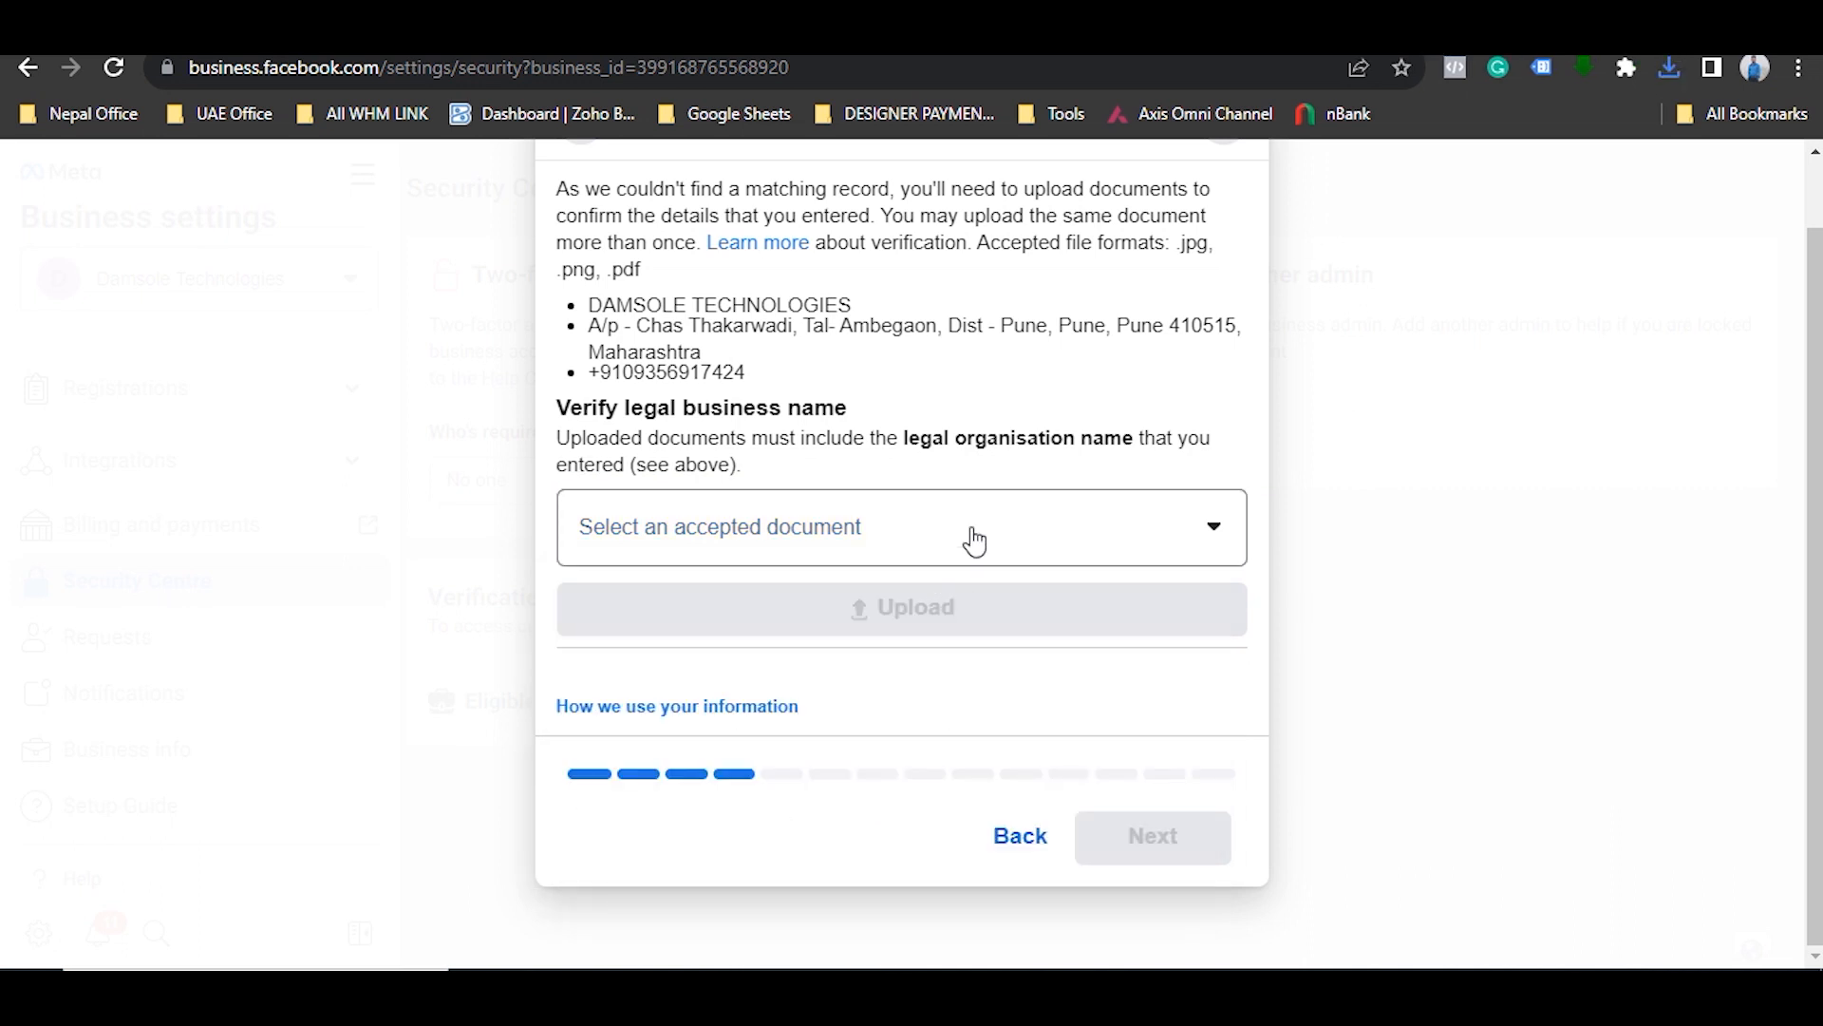
left_click(973, 528)
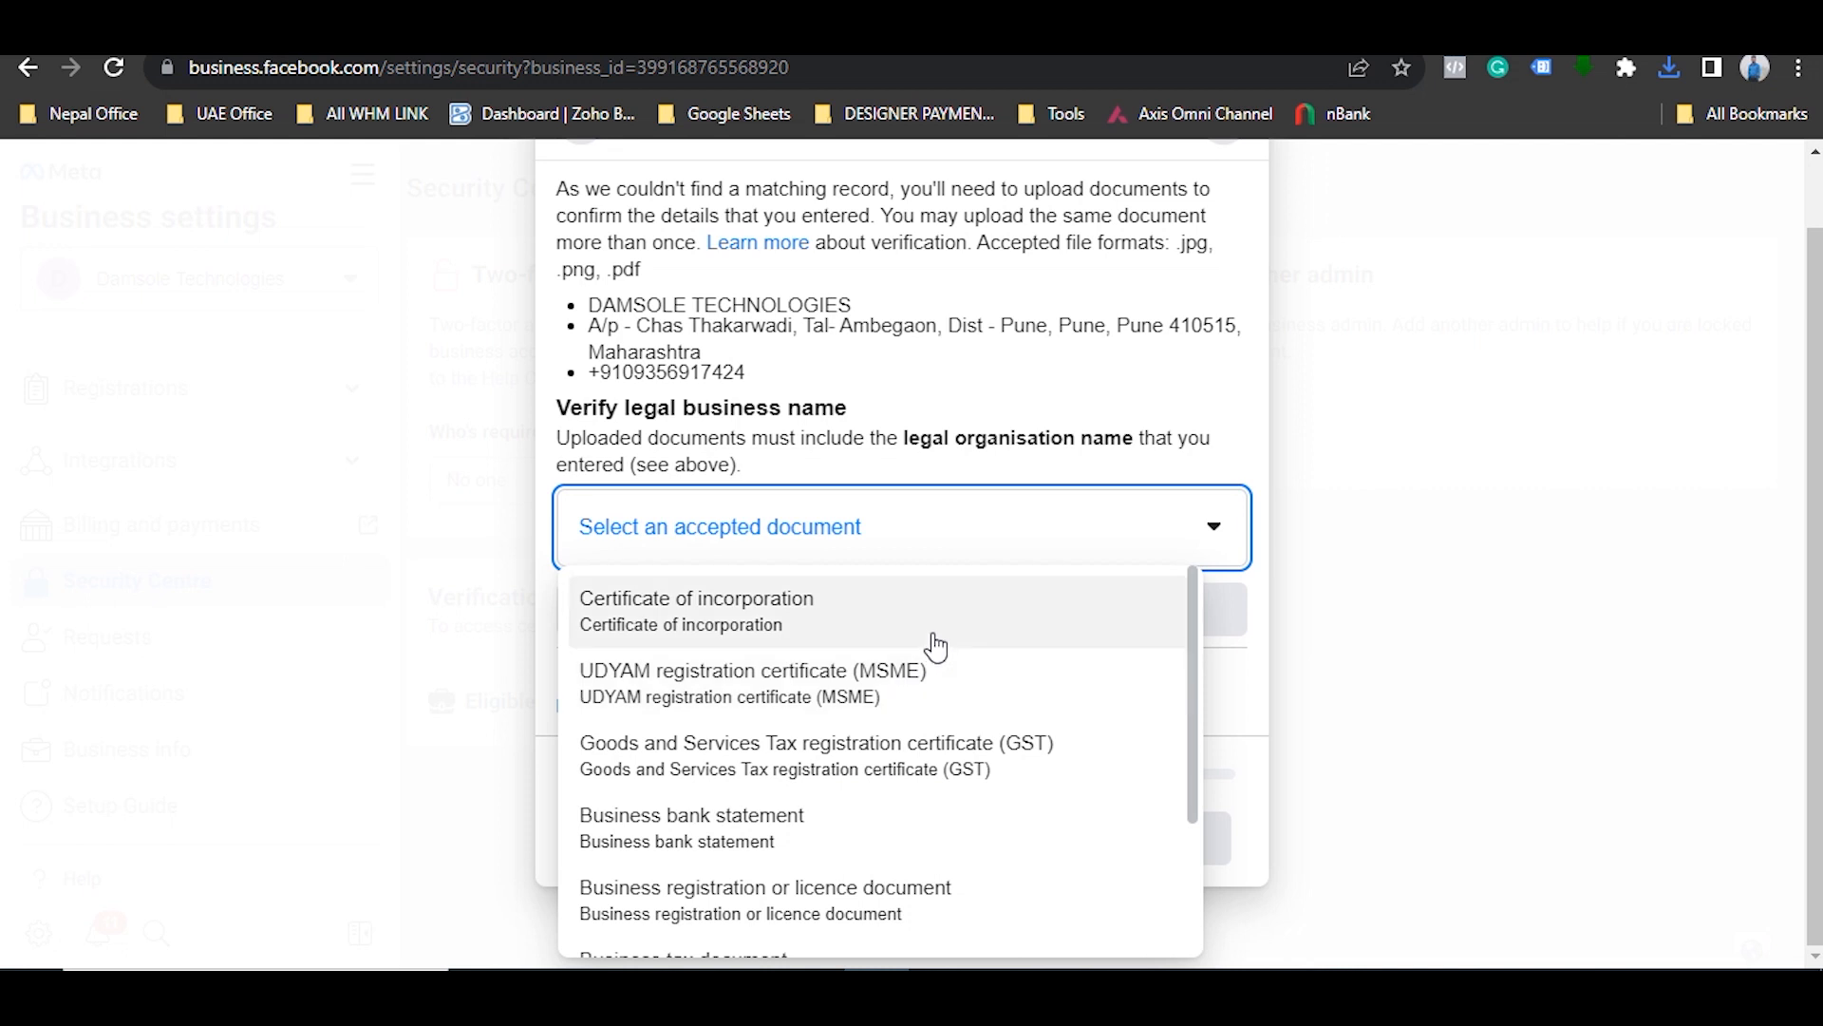
scroll(907, 738, "down", 2)
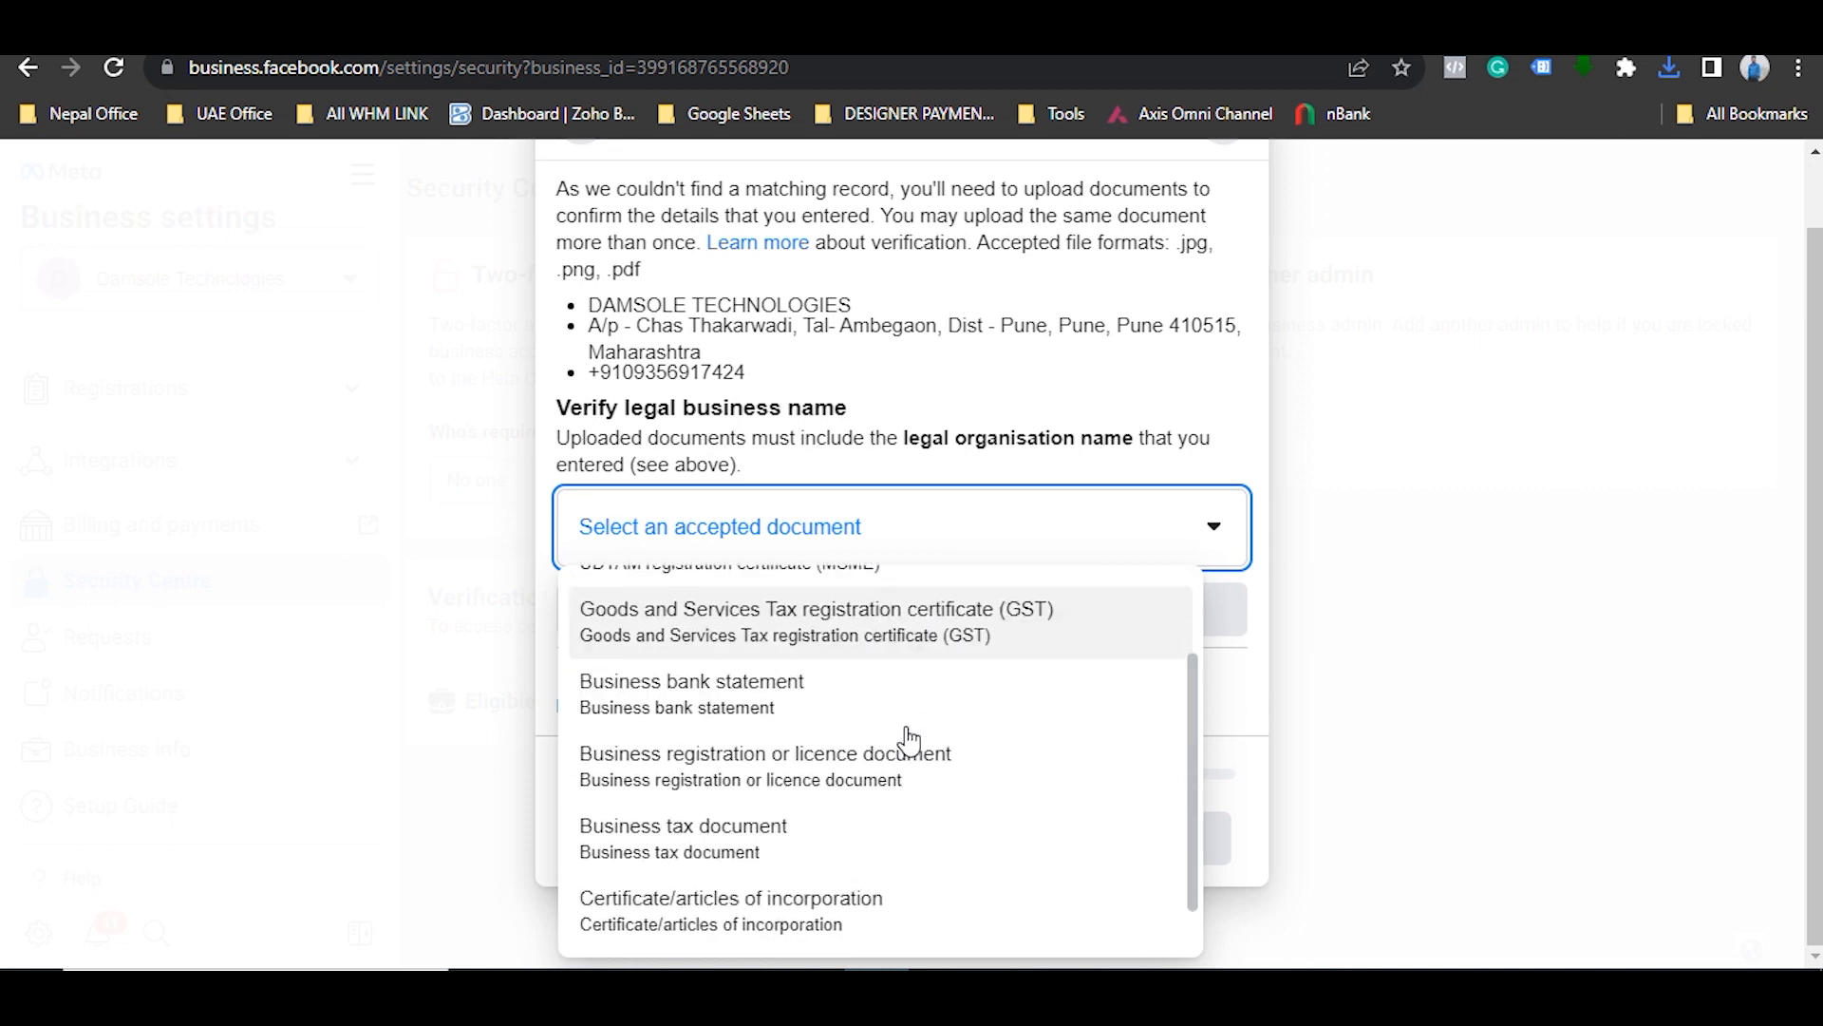
left_click(921, 638)
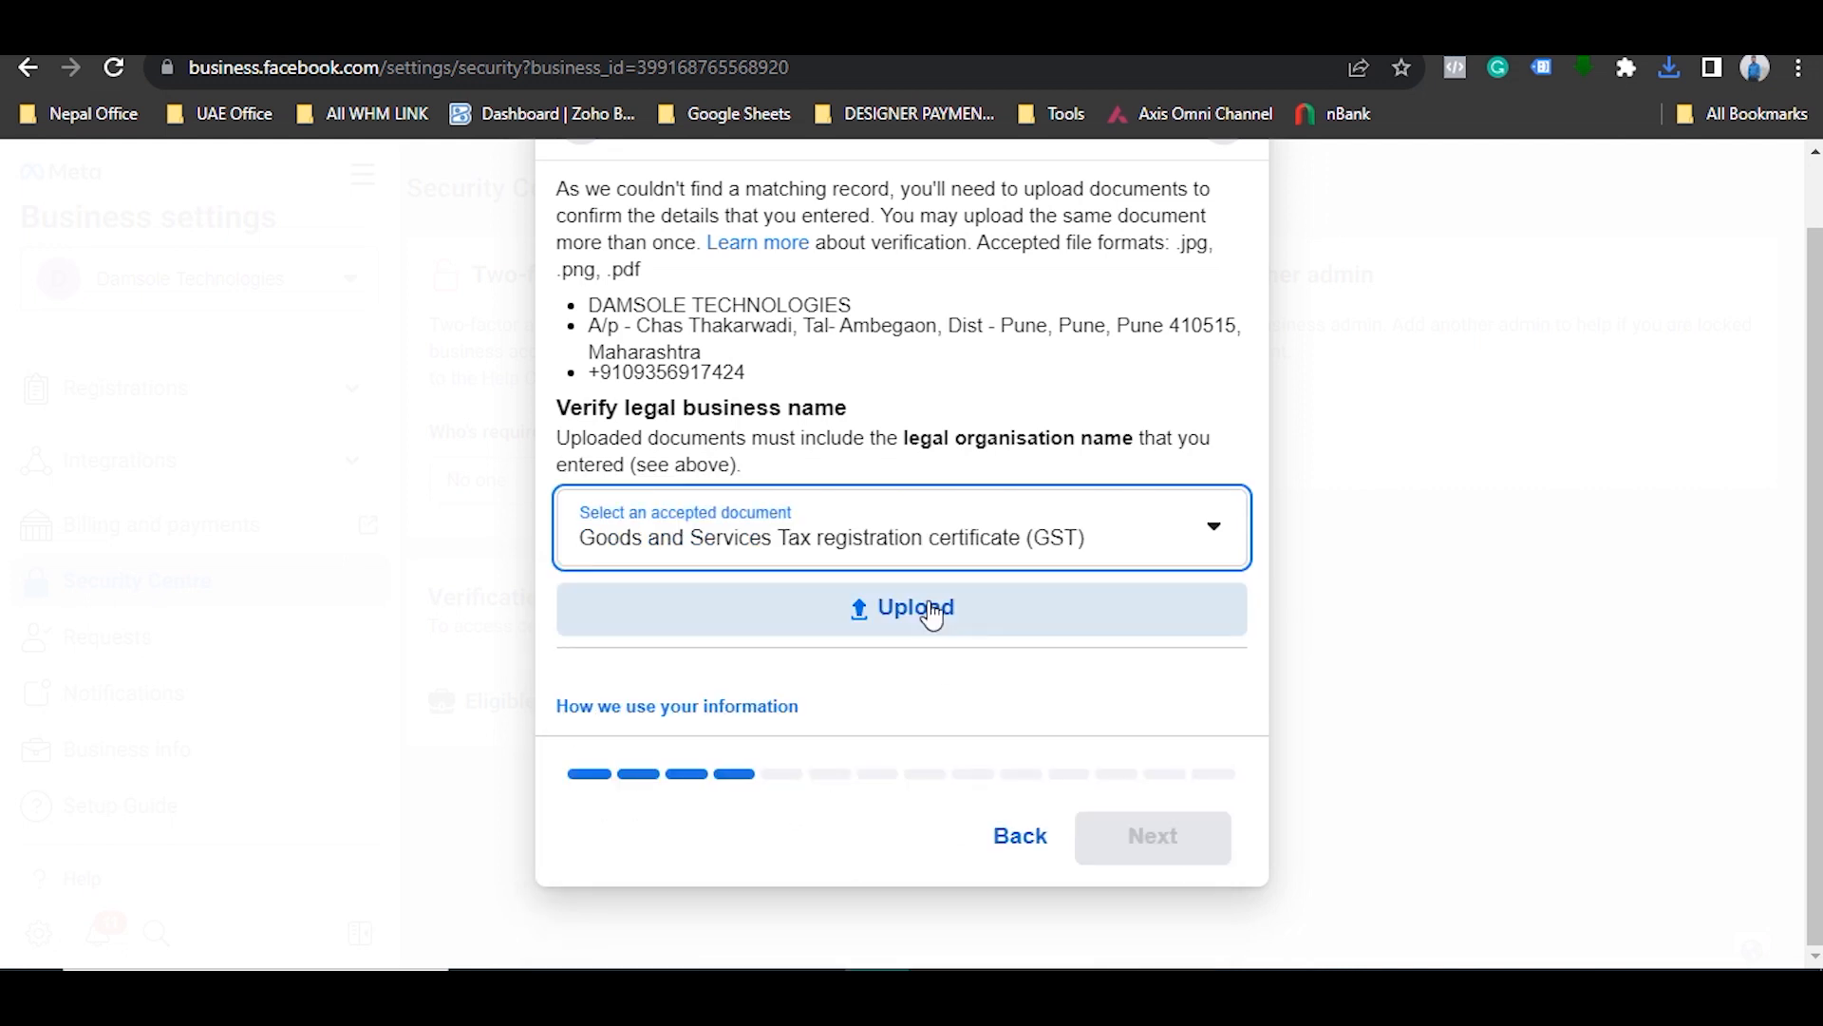
- Upload the GST certificate PDF from the D: drive's Damsole DOC folder as legal name proof
left_click(929, 606)
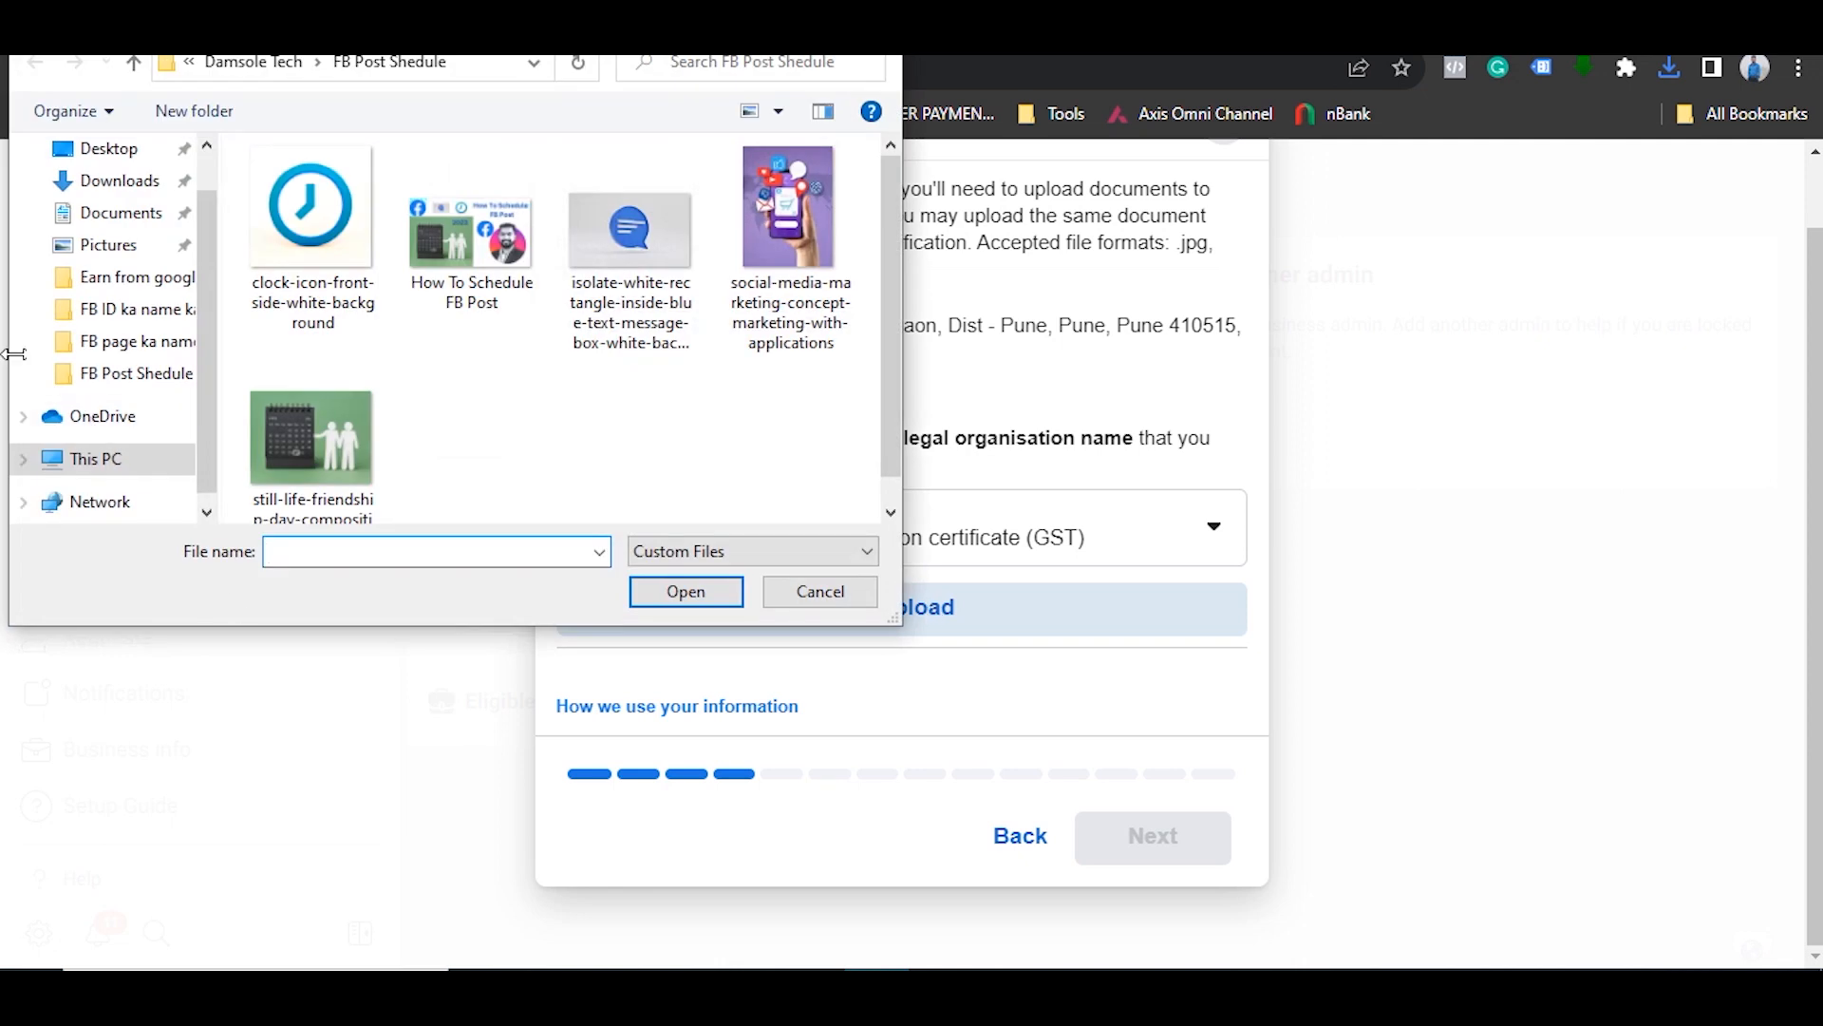
left_click(95, 374)
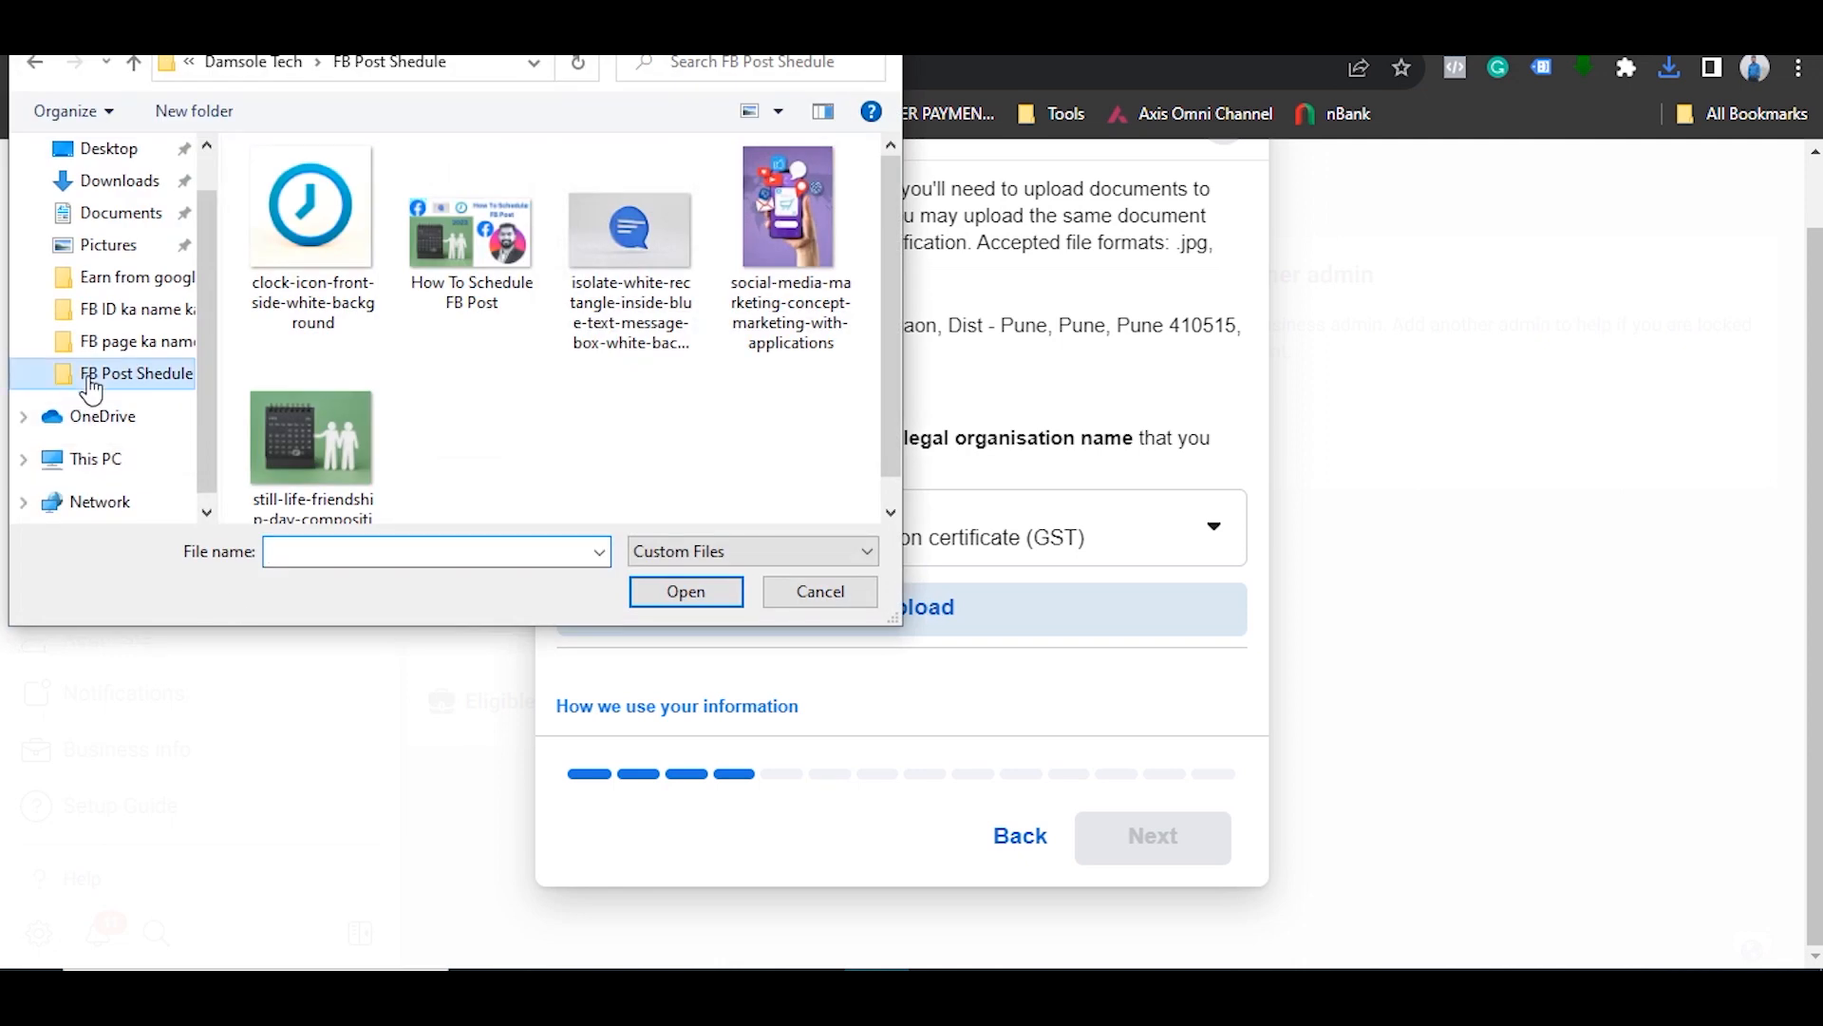
left_click(90, 463)
double_click(401, 494)
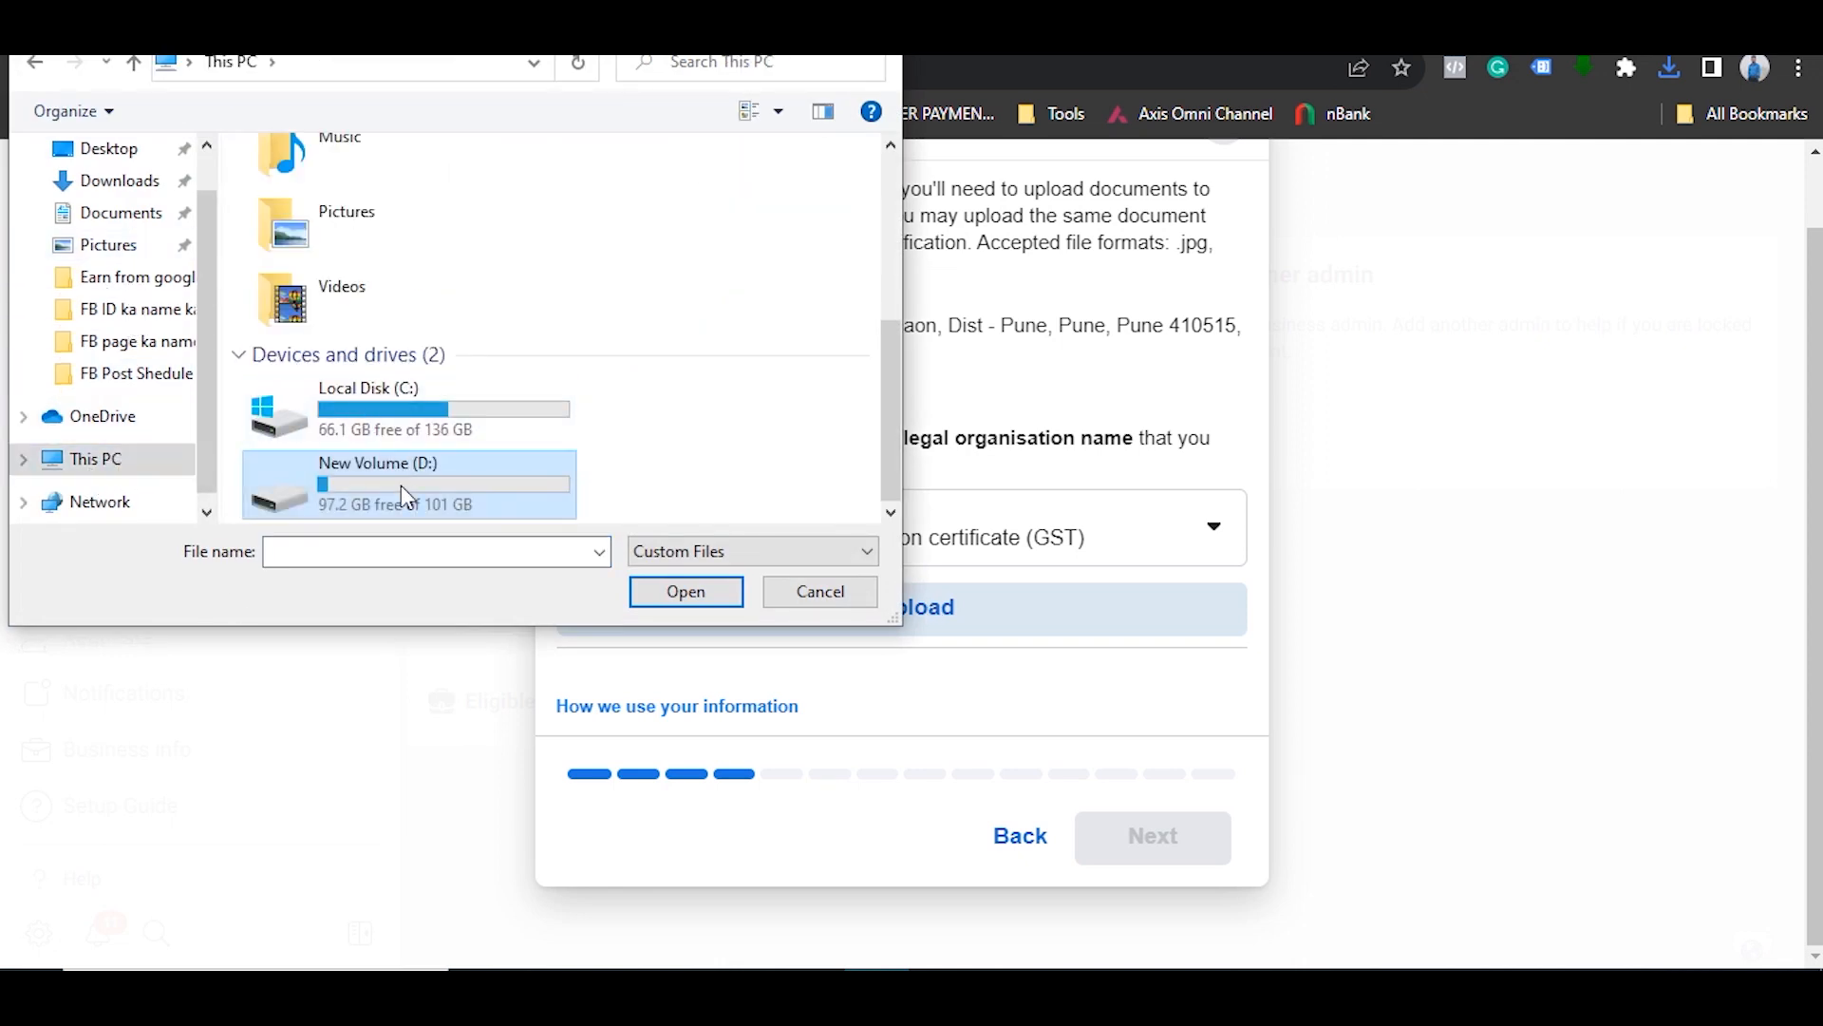
double_click(414, 189)
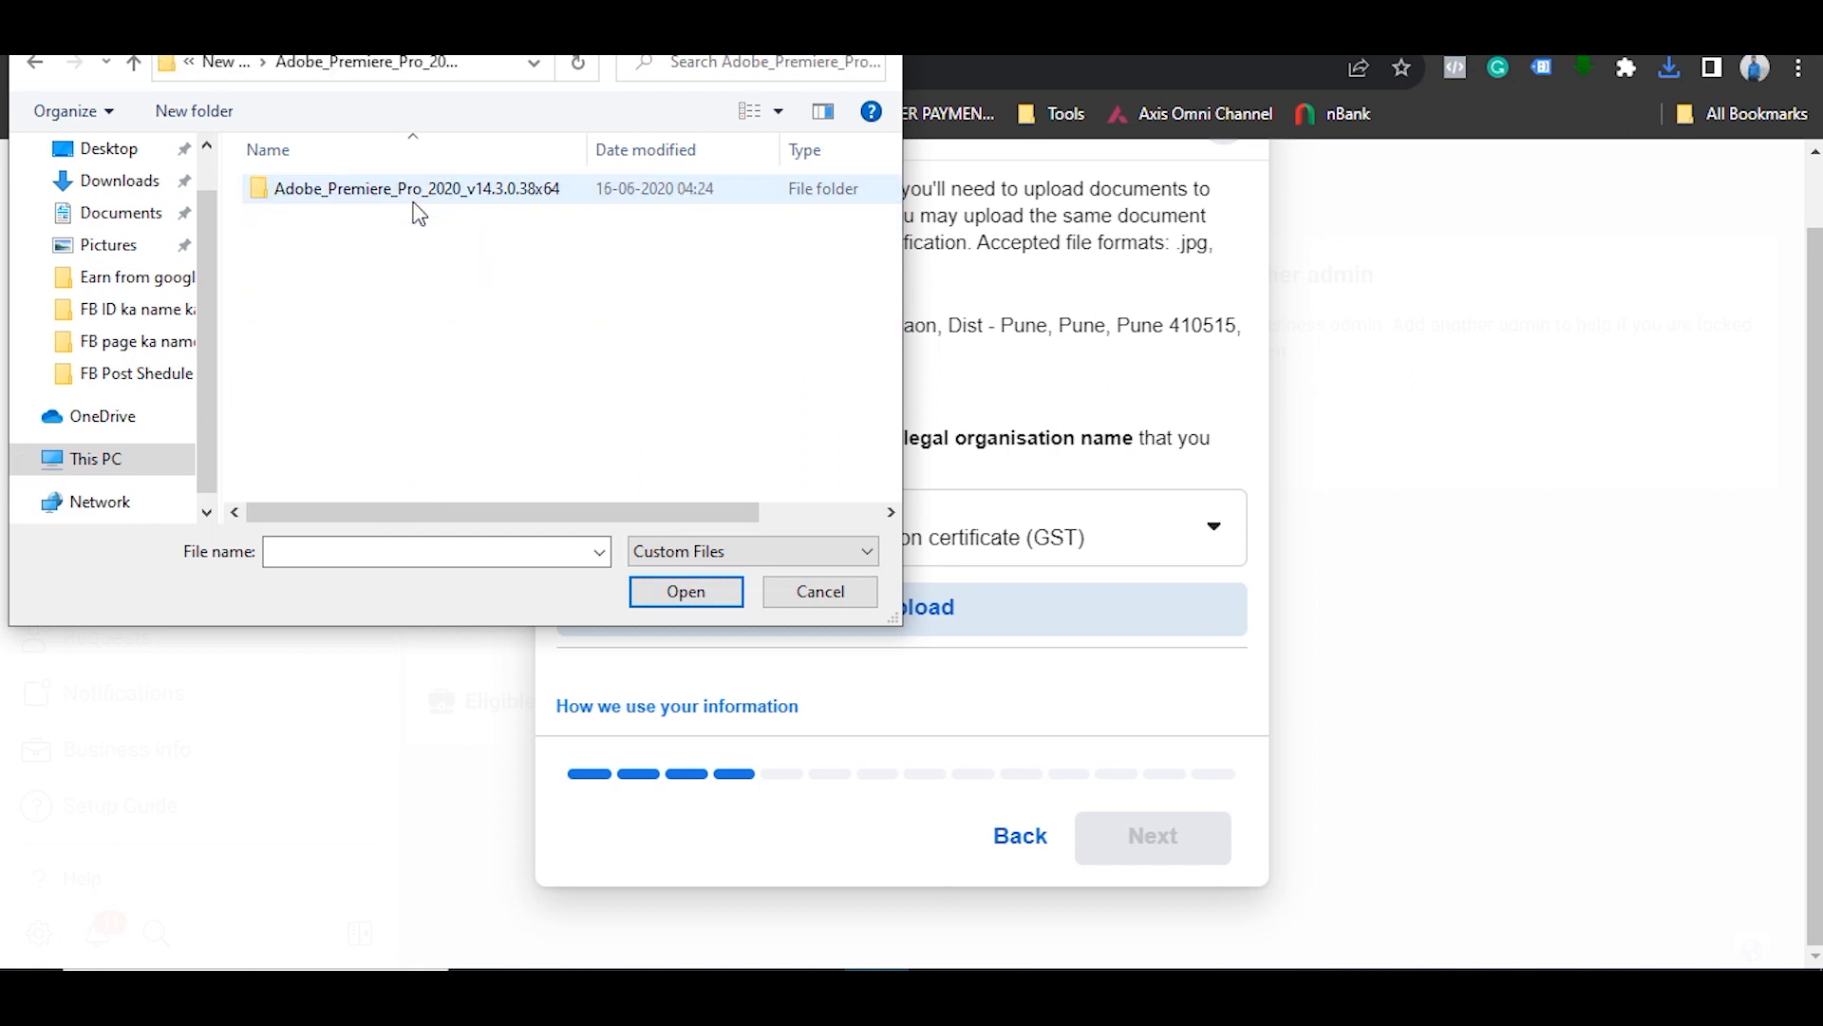
left_click(217, 61)
double_click(306, 220)
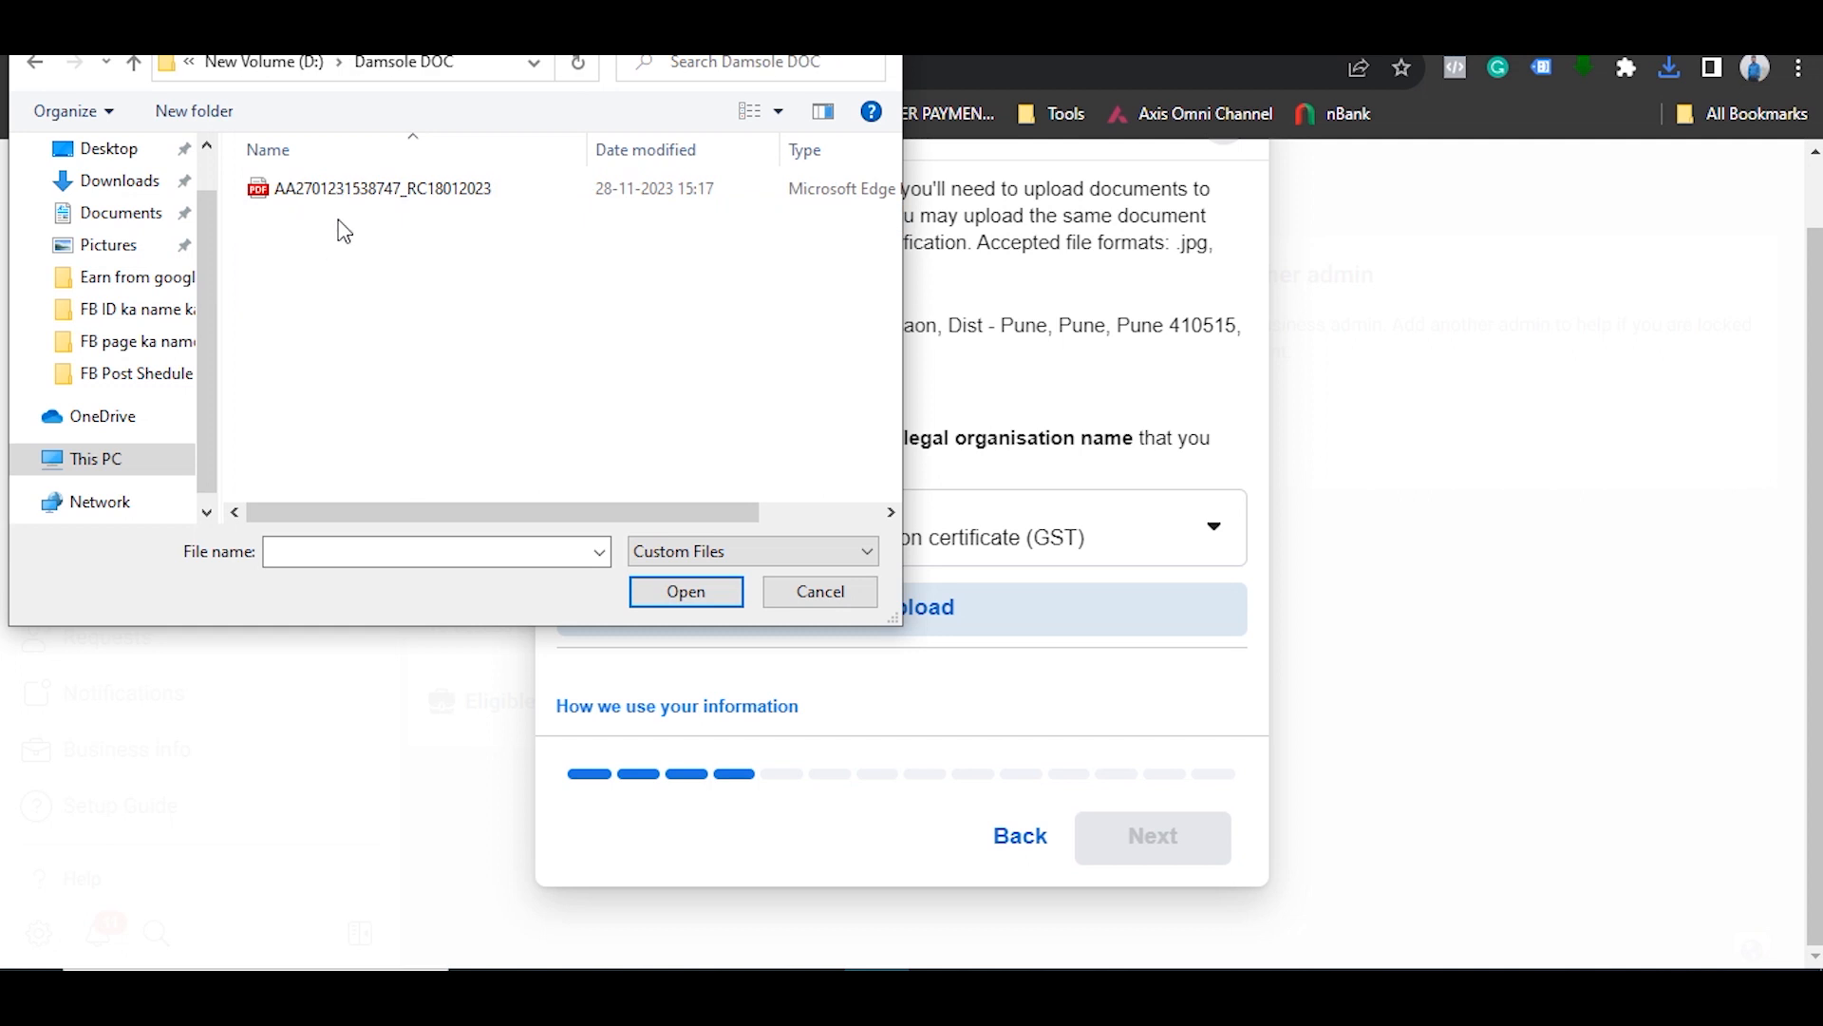
double_click(378, 198)
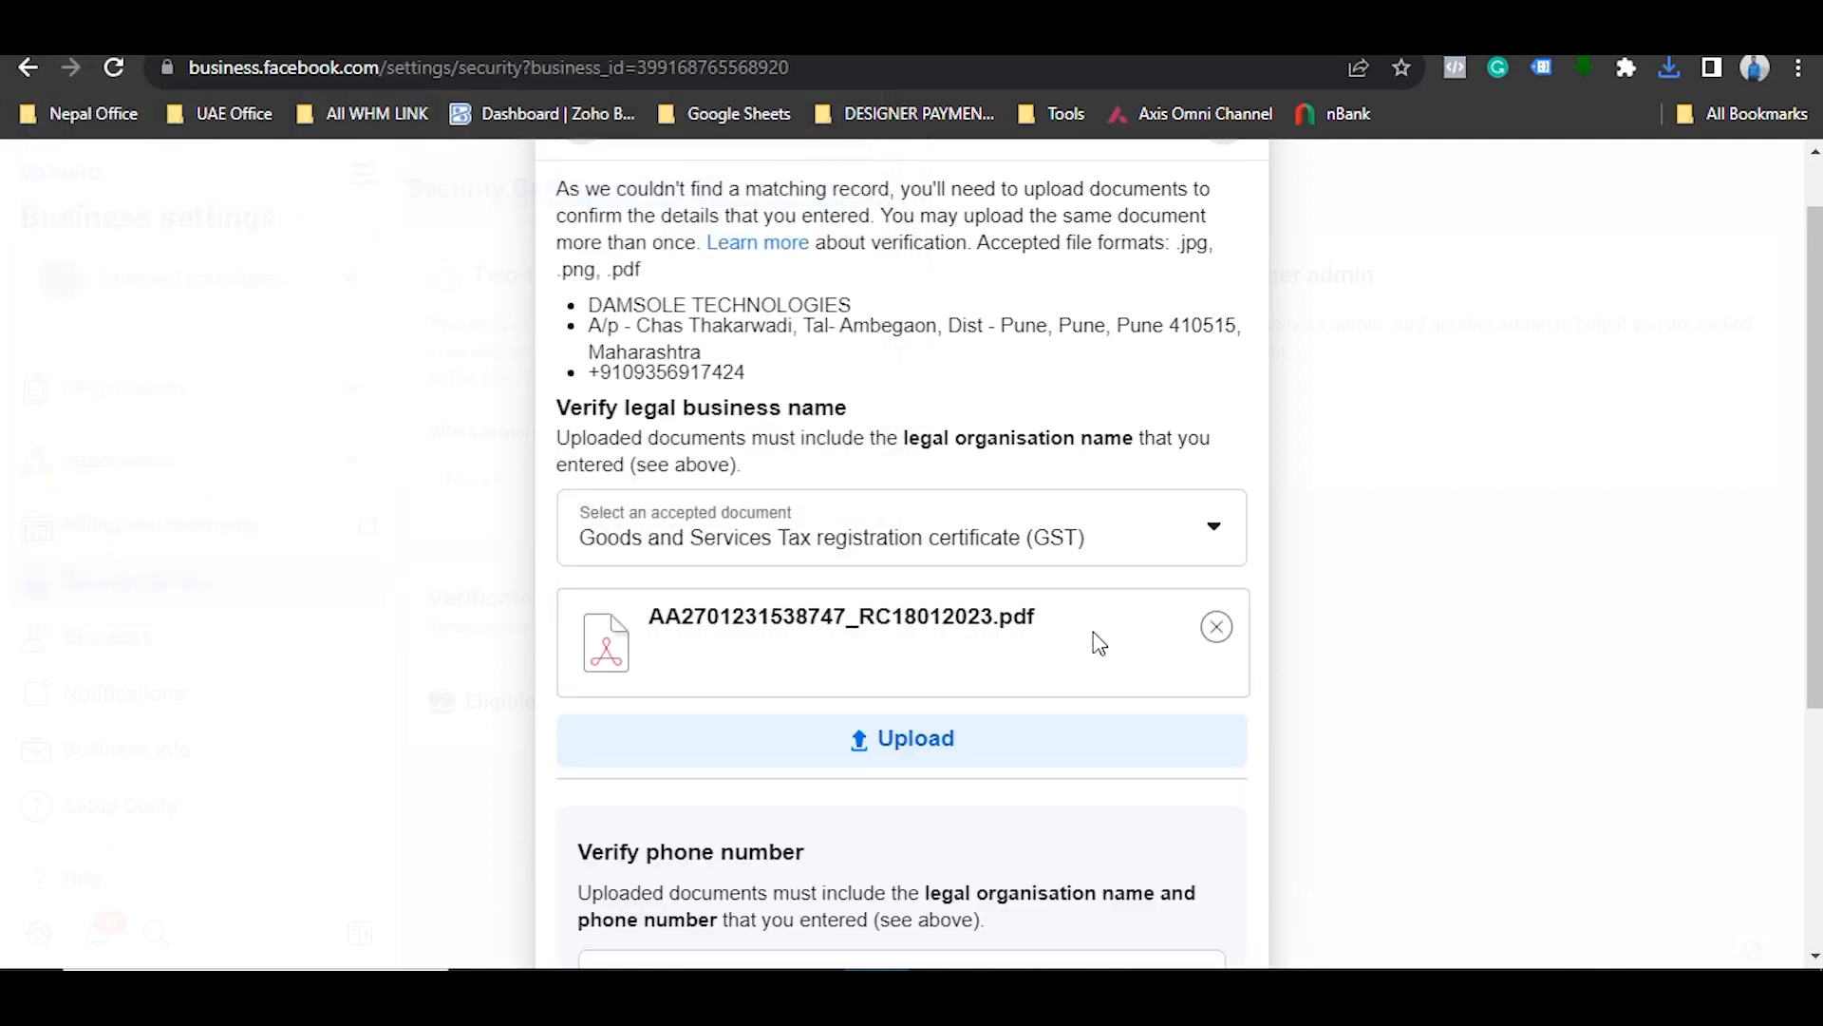
scroll(1078, 698, "down", 3)
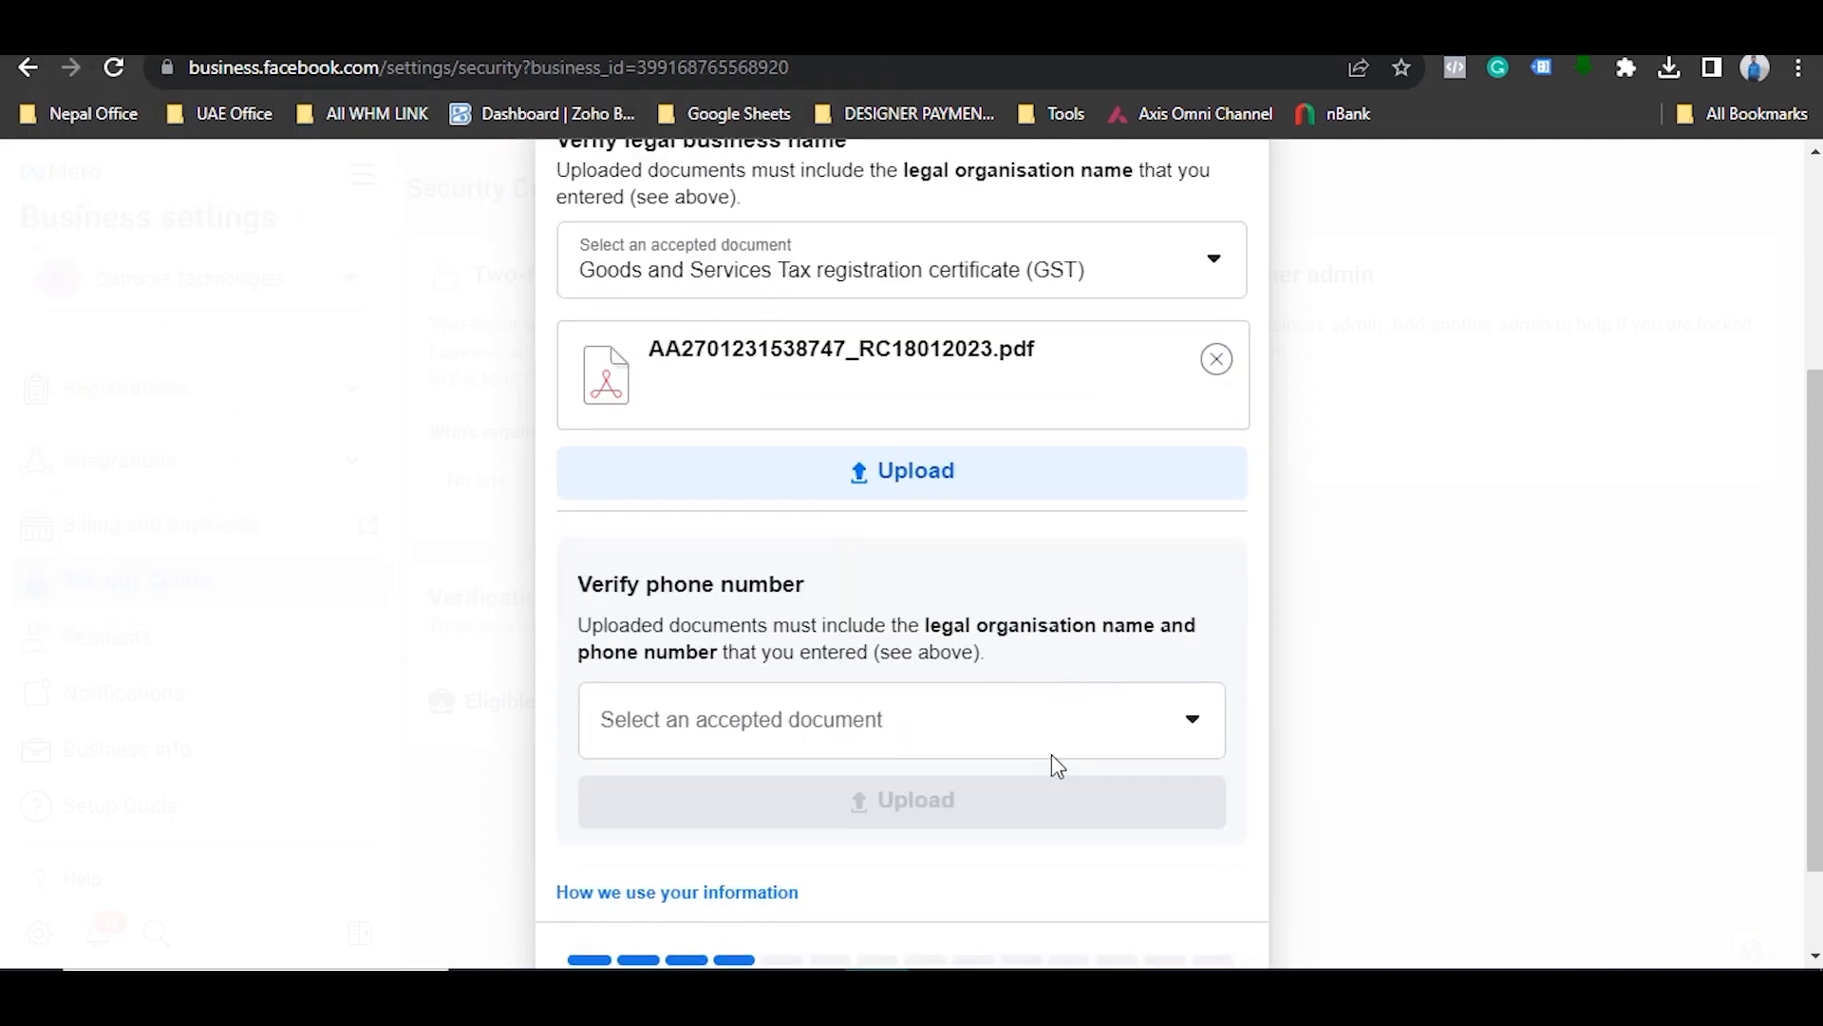
scroll(938, 712, "down", 2)
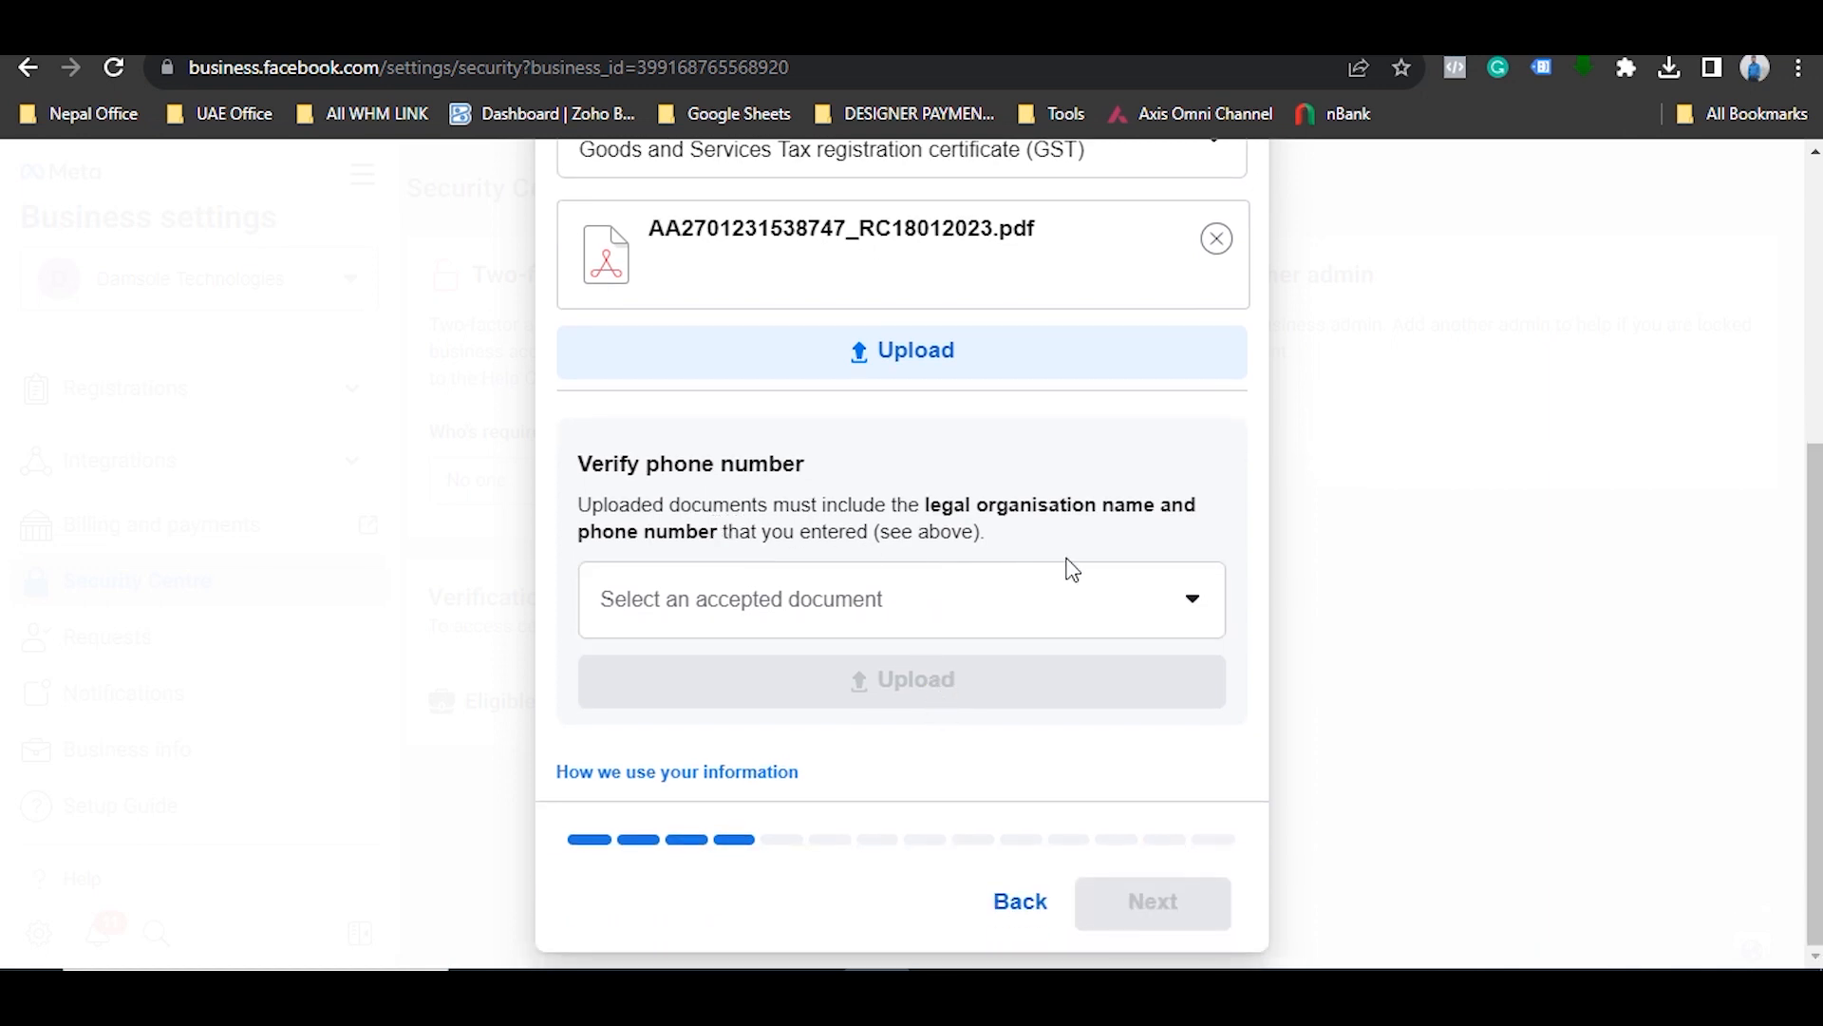
- Choose Business tax document for phone number verification and attach the same GST PDF
left_click(883, 606)
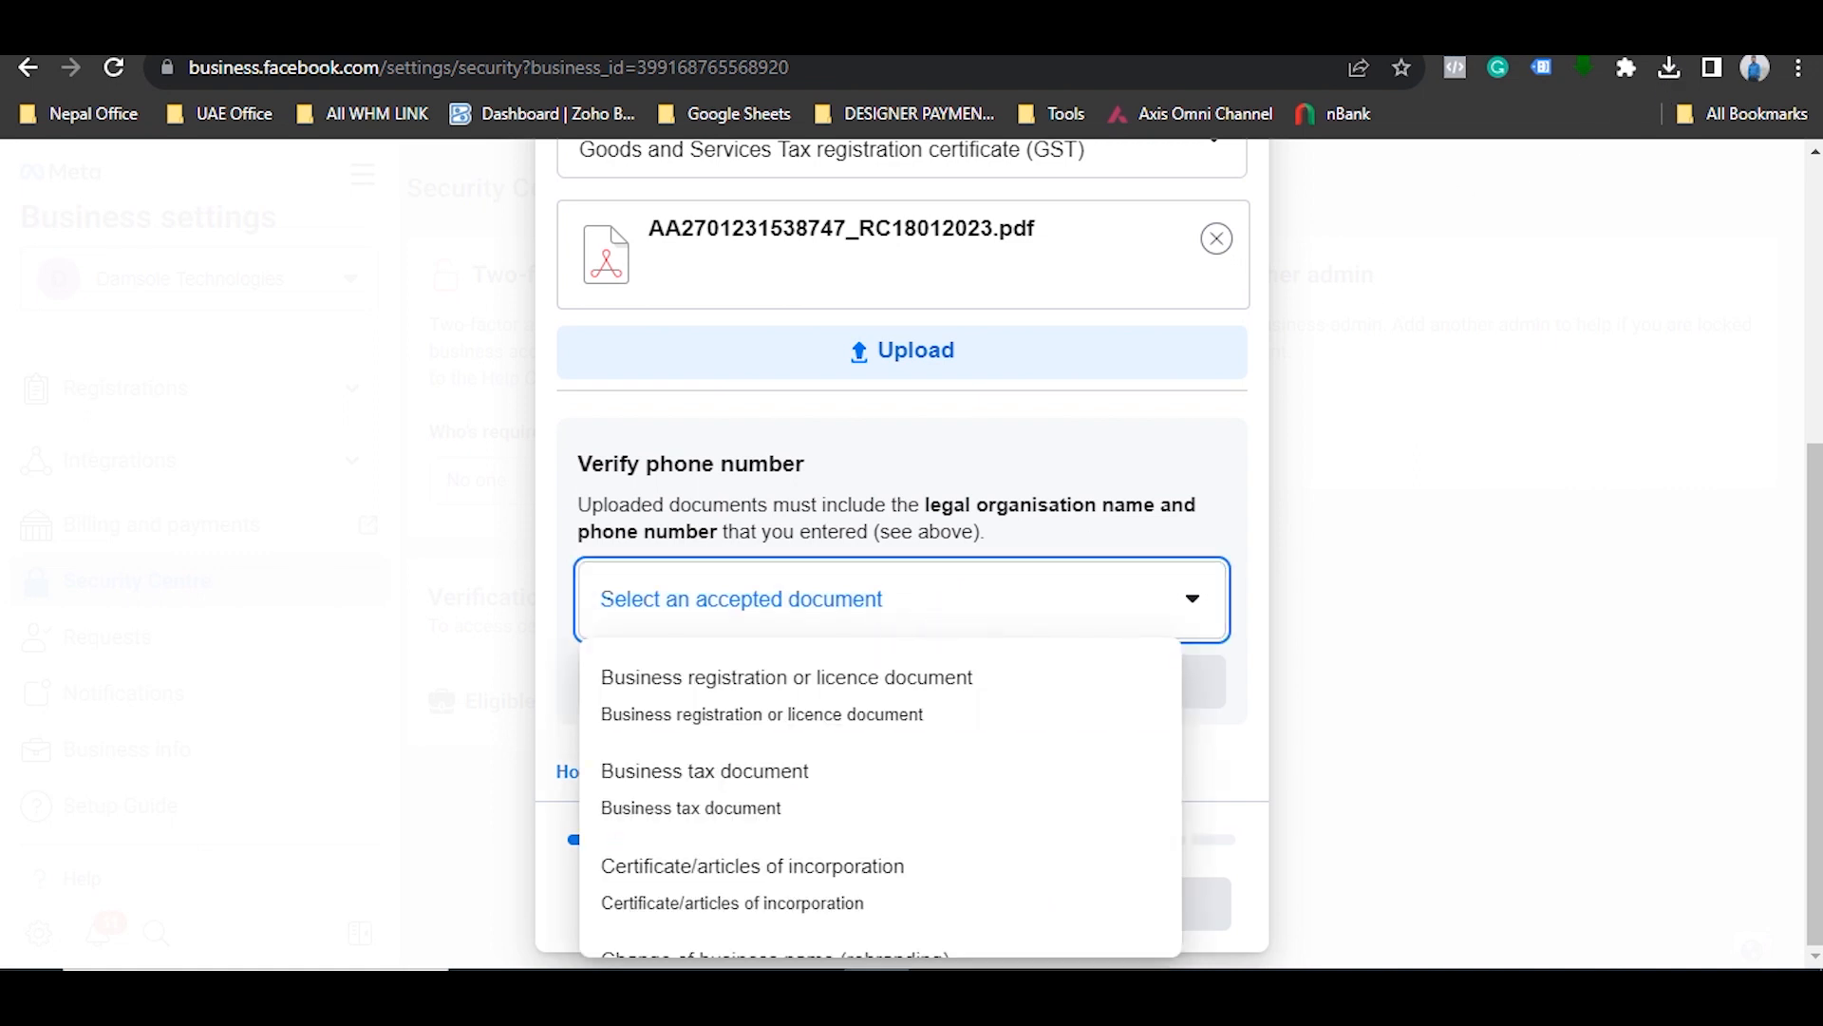
left_click(855, 778)
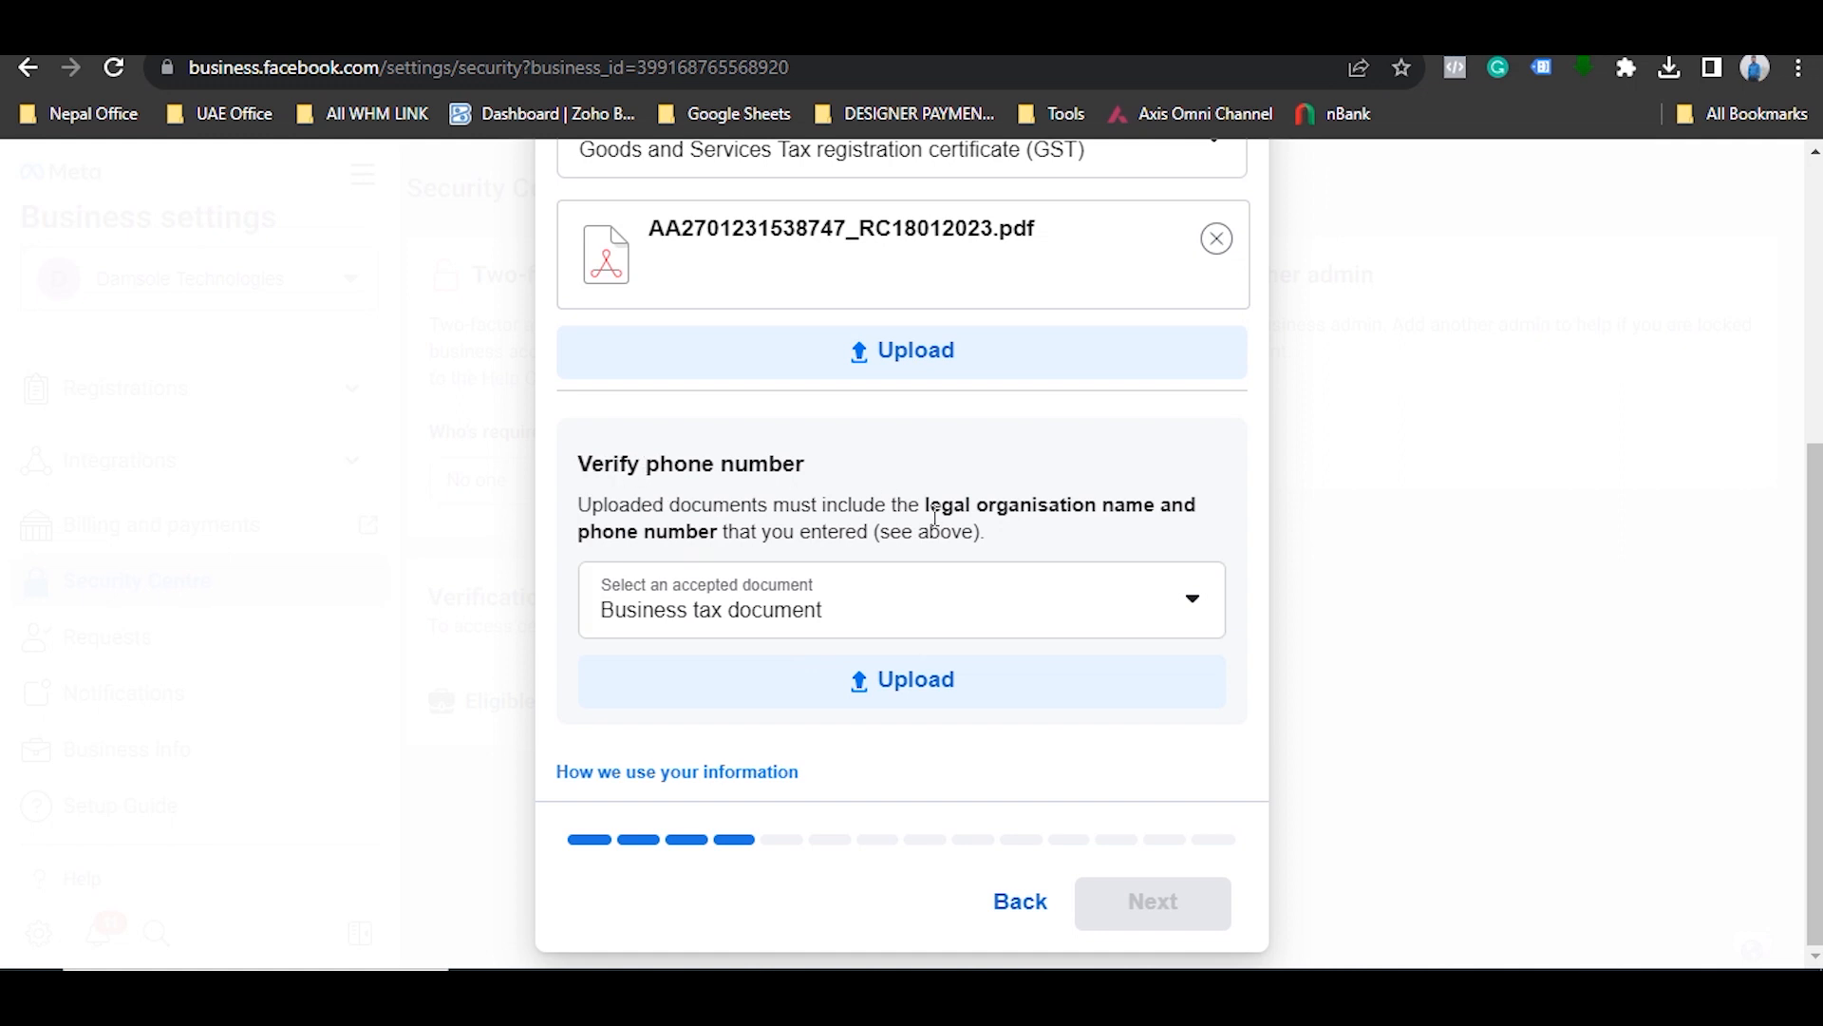
left_click(916, 601)
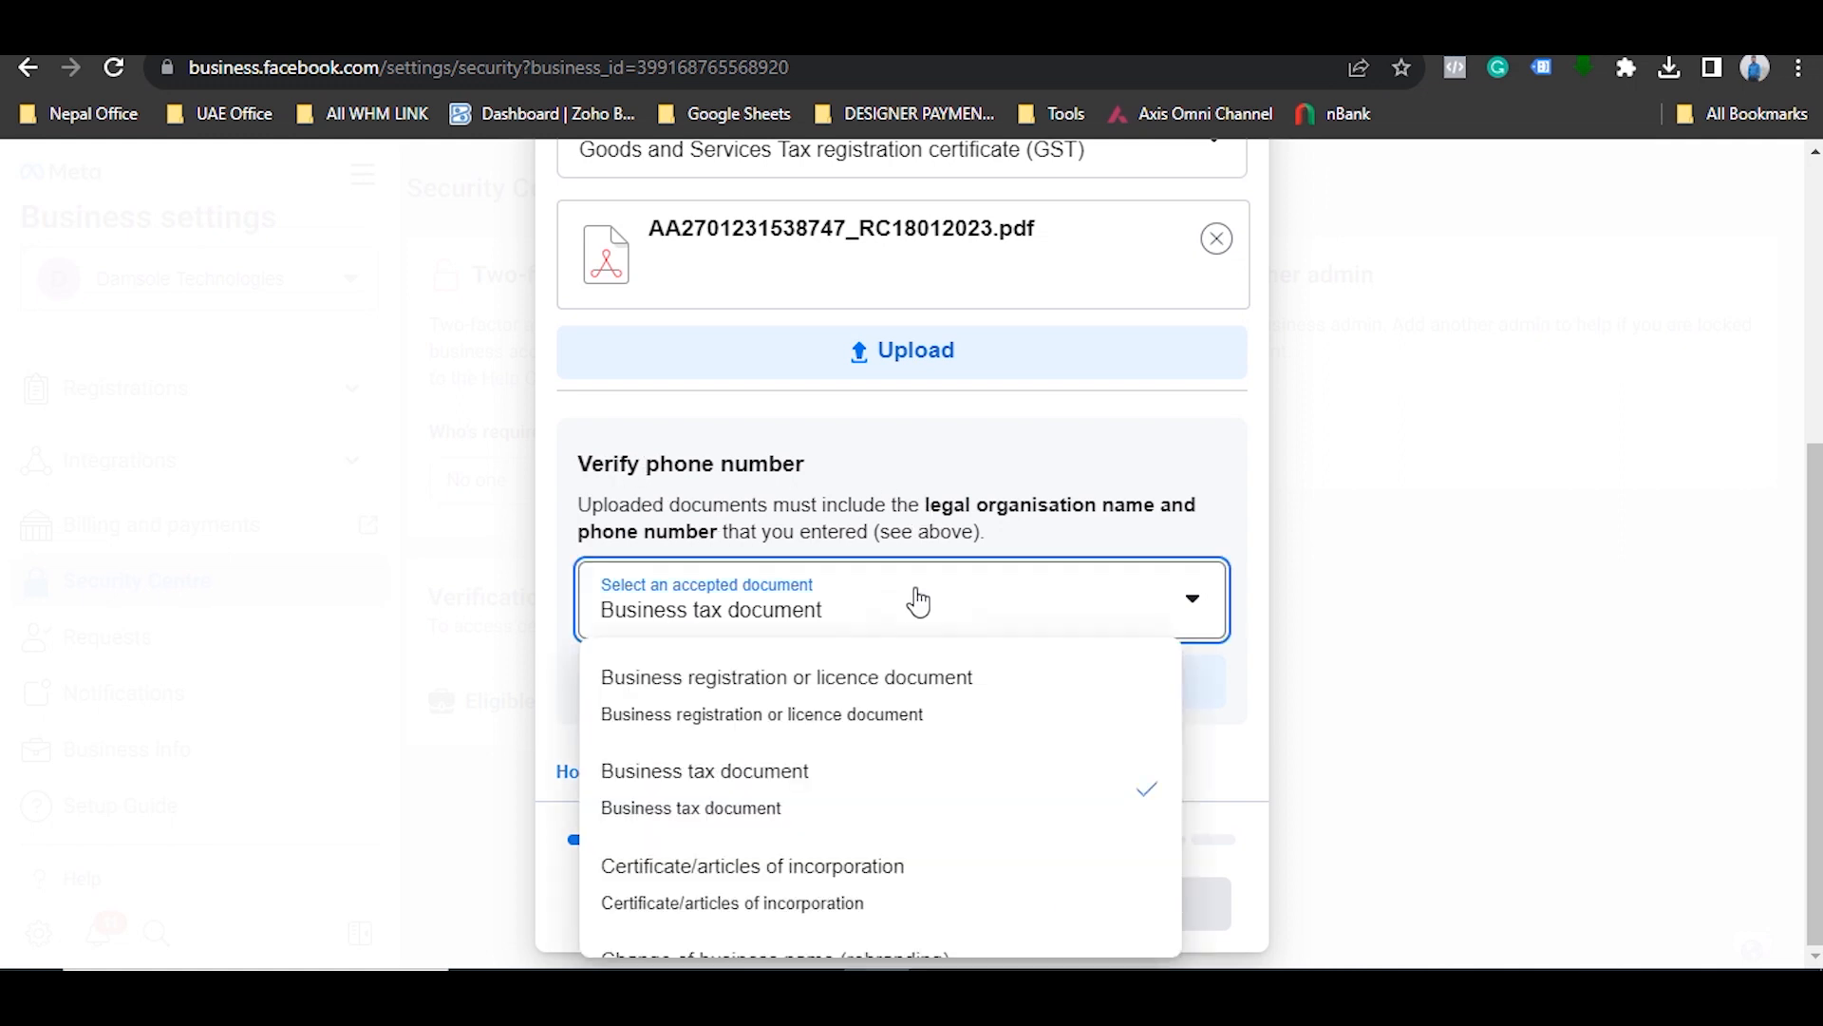
left_click(824, 793)
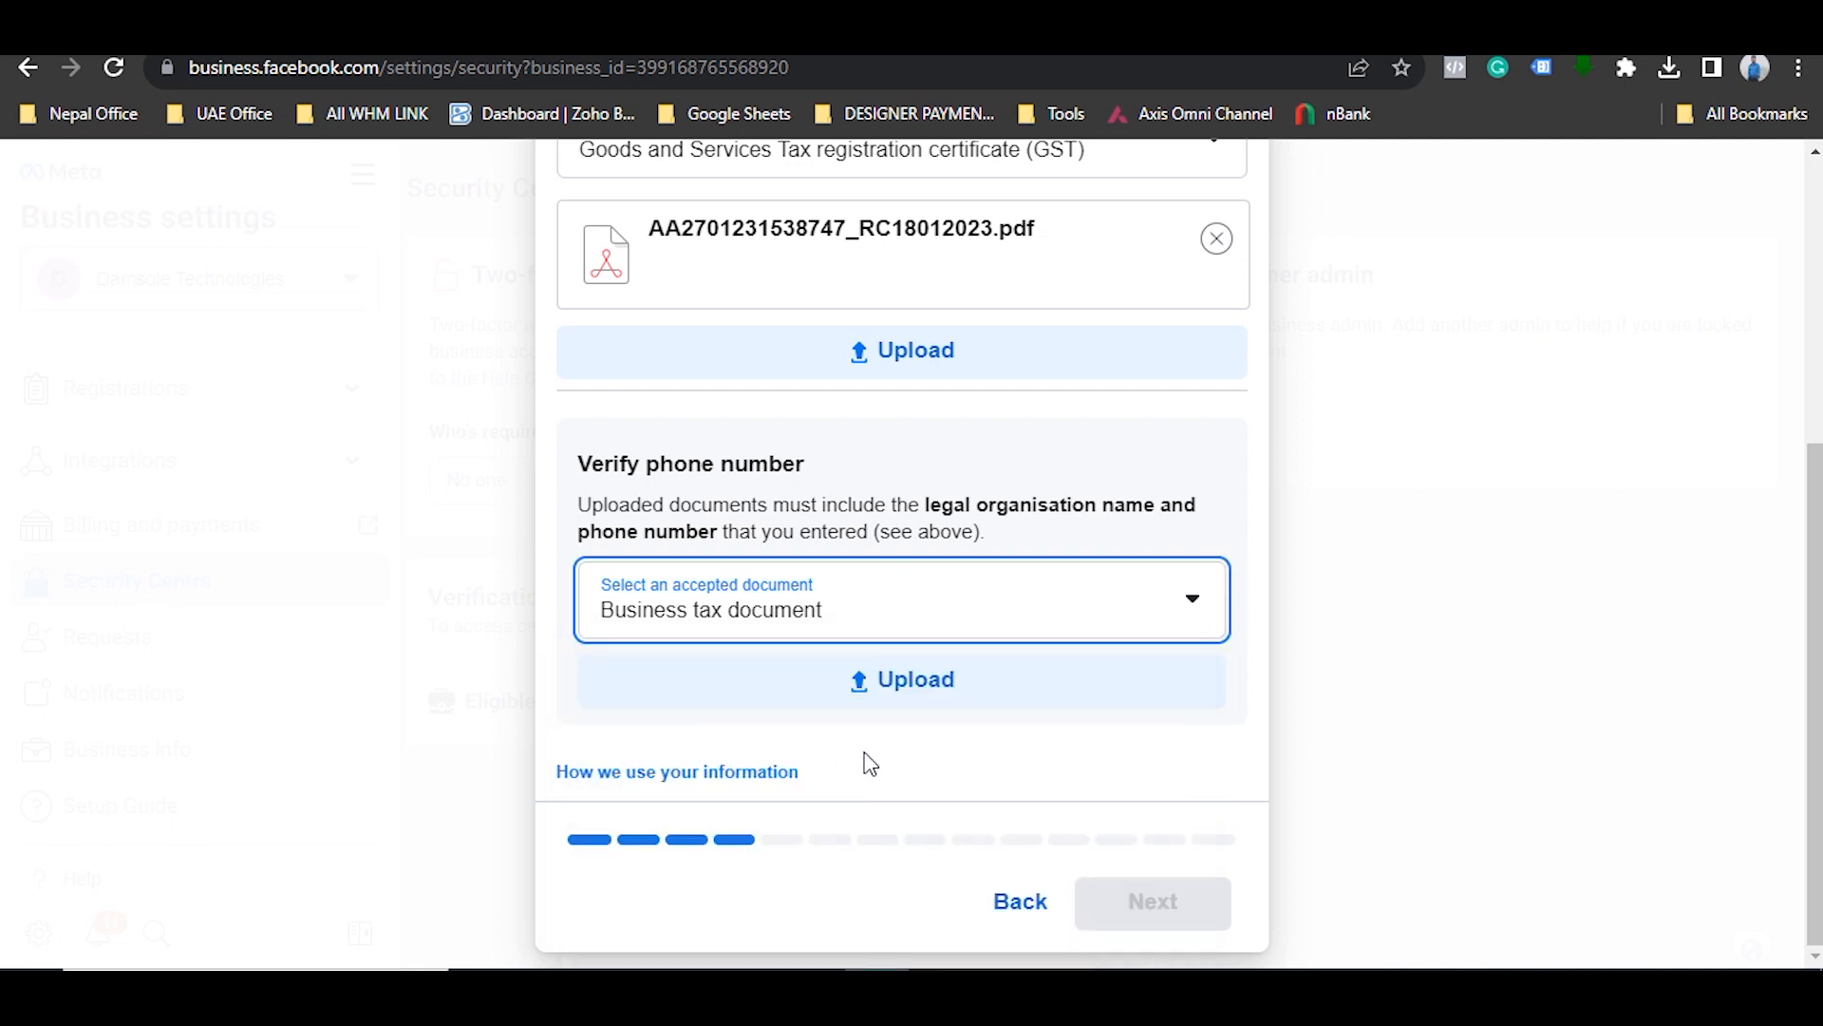
left_click(900, 684)
double_click(409, 190)
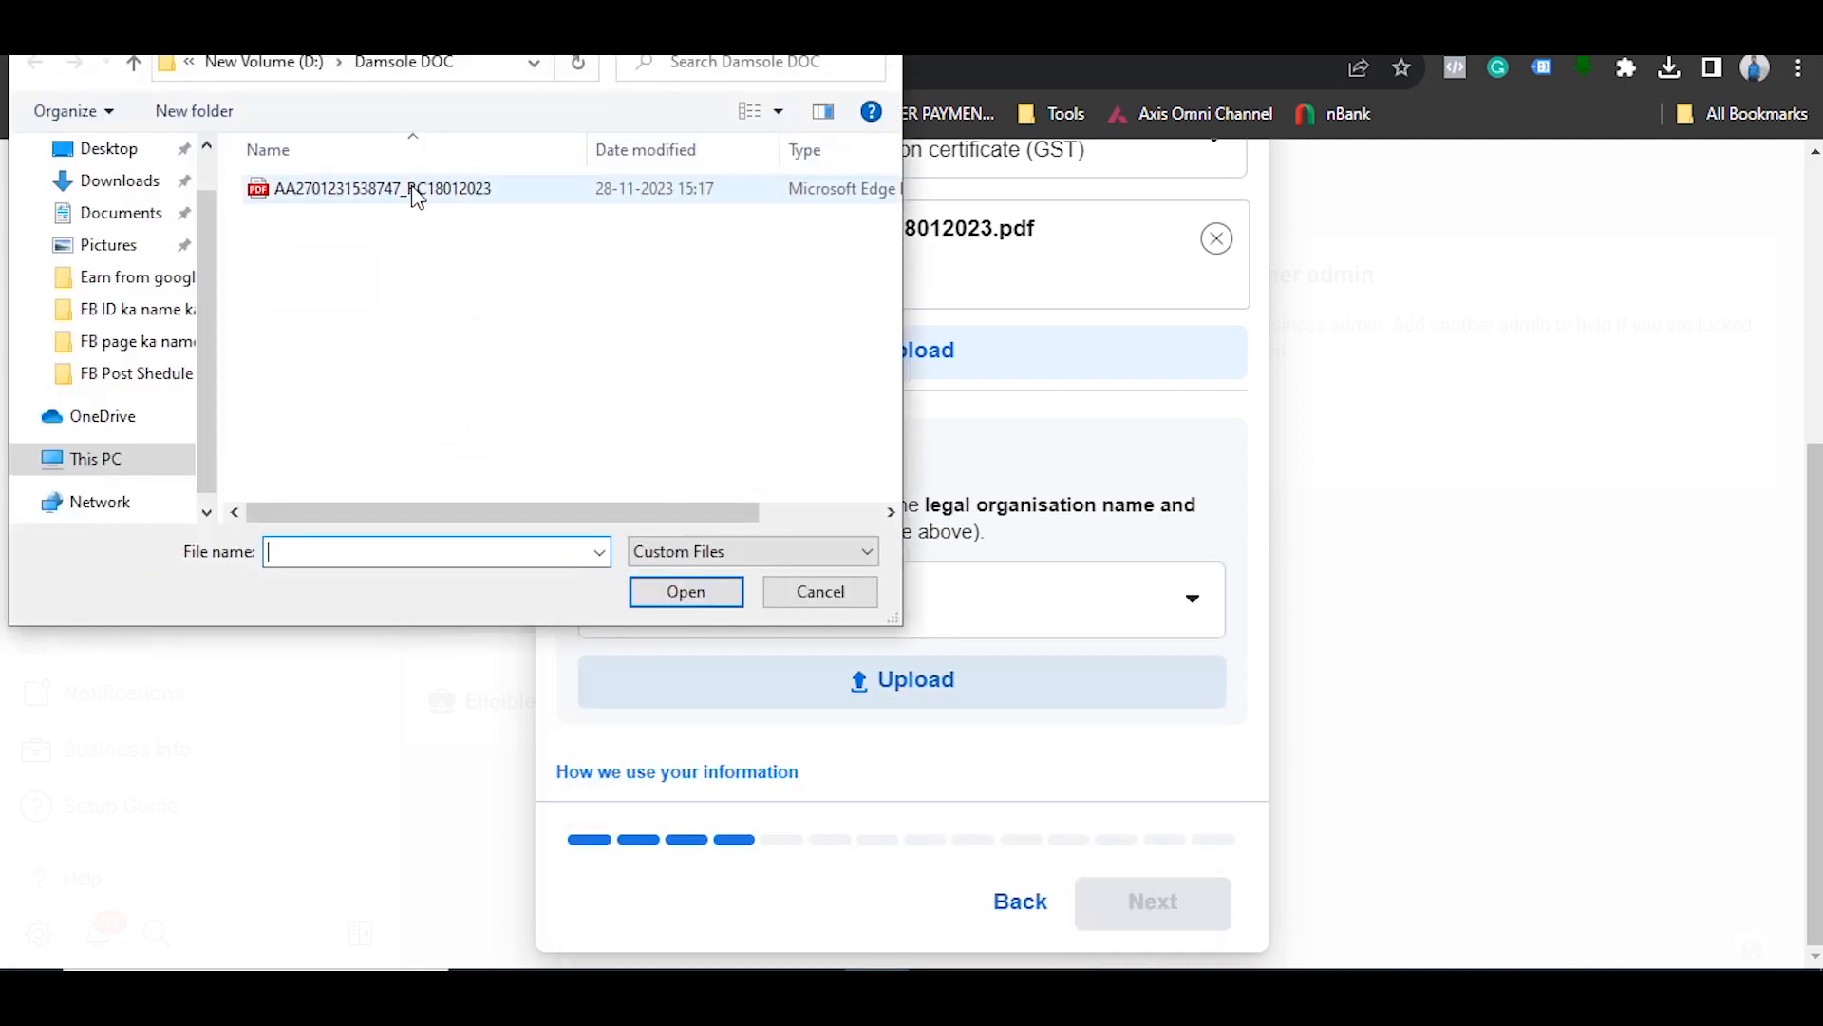
scroll(1002, 675, "down", 2)
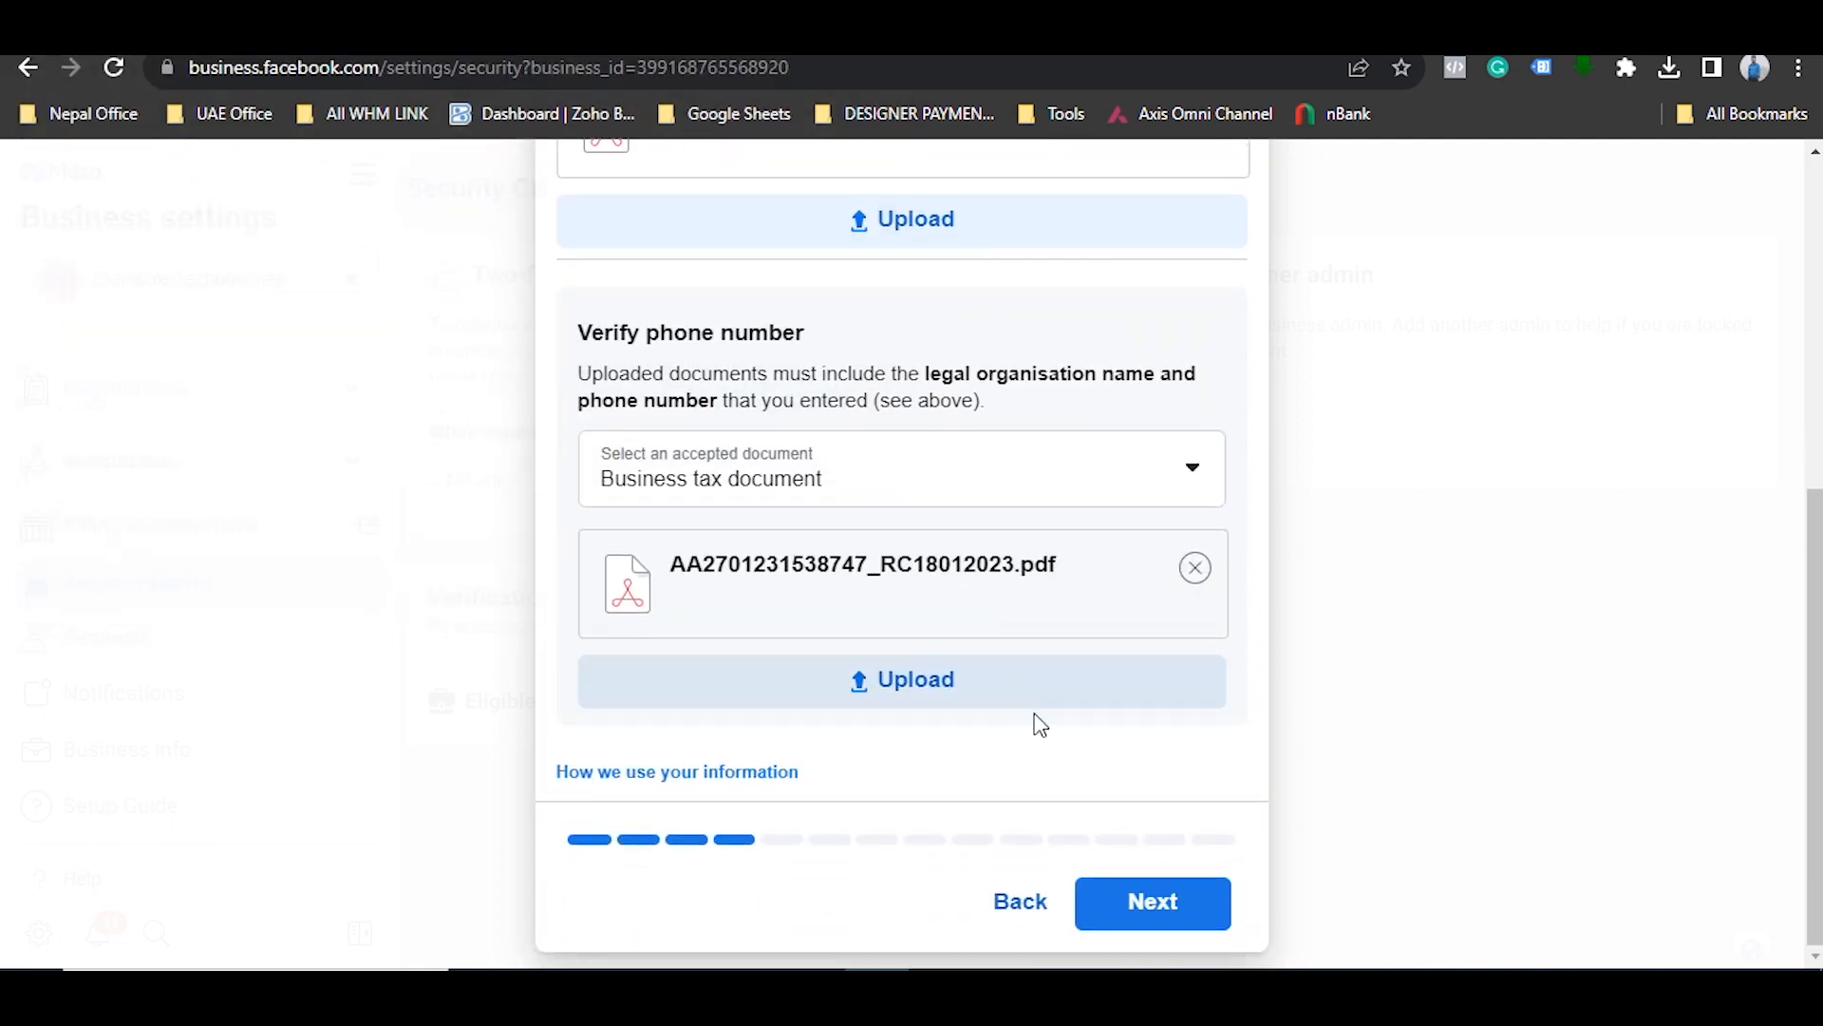
- Submit the uploaded documents and choose Email as the contact method for the confirmation code
left_click(1152, 904)
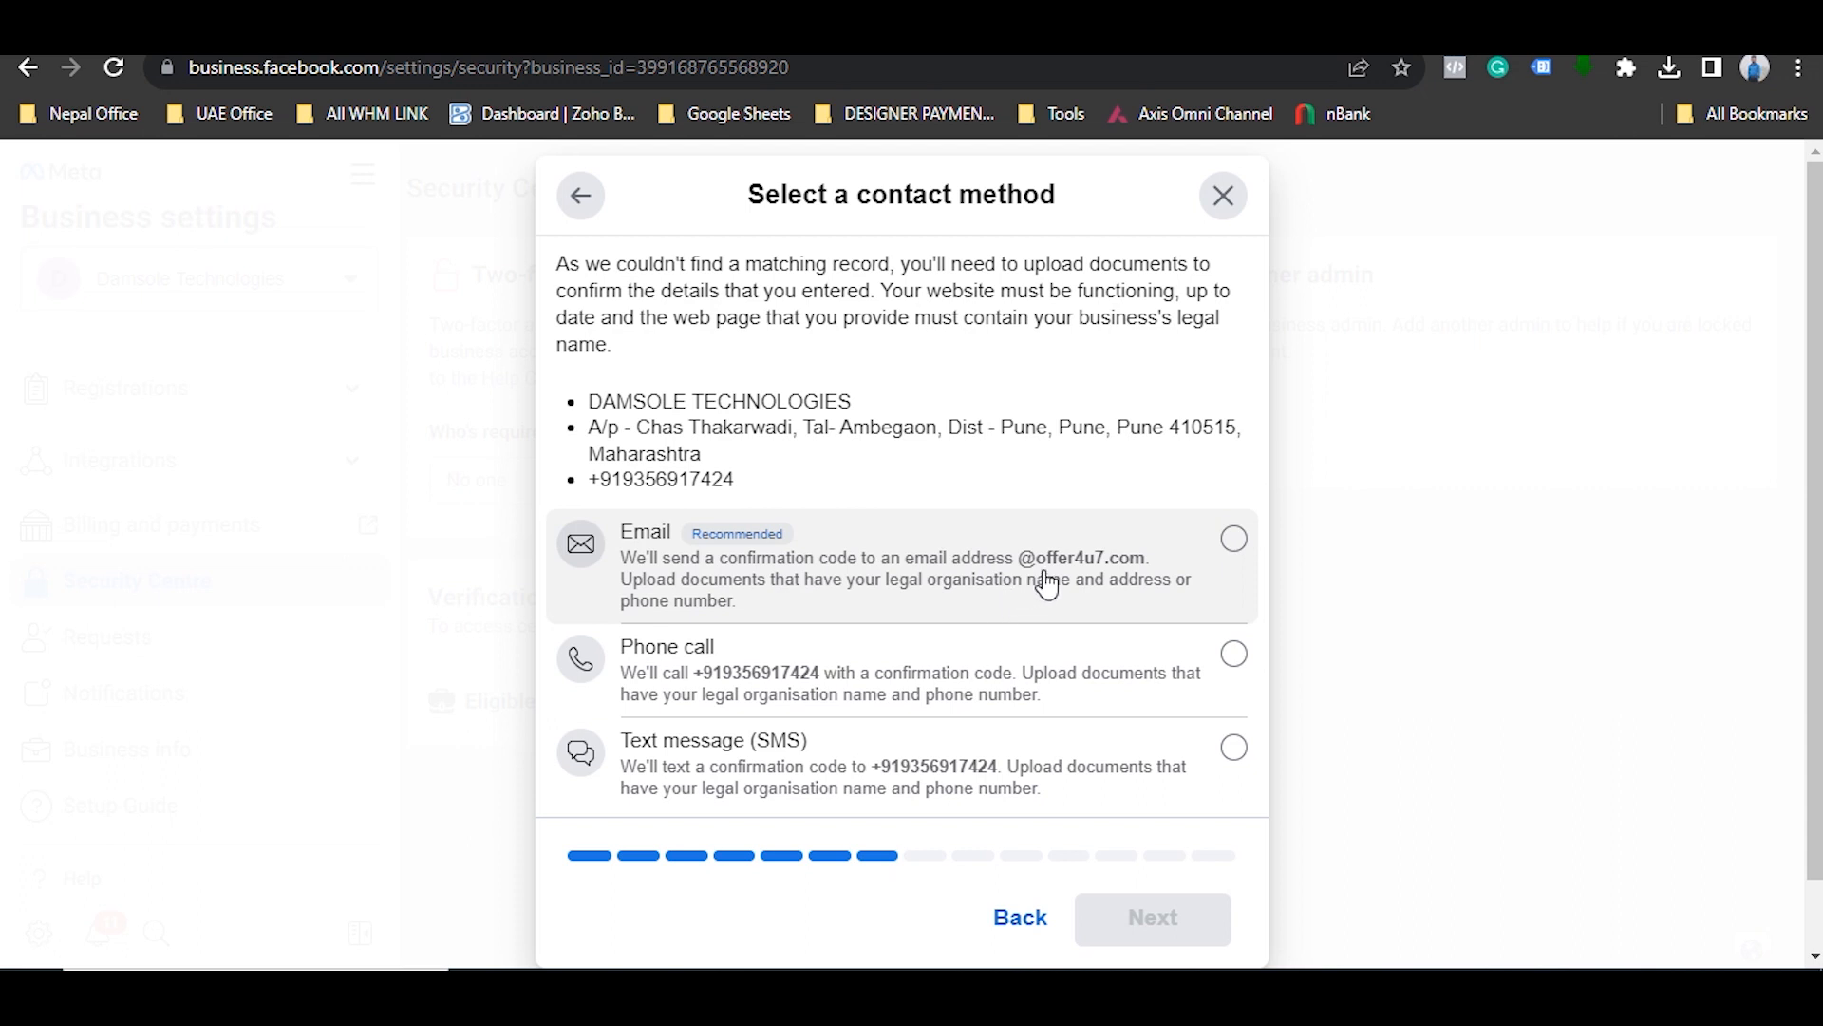
left_click(1149, 571)
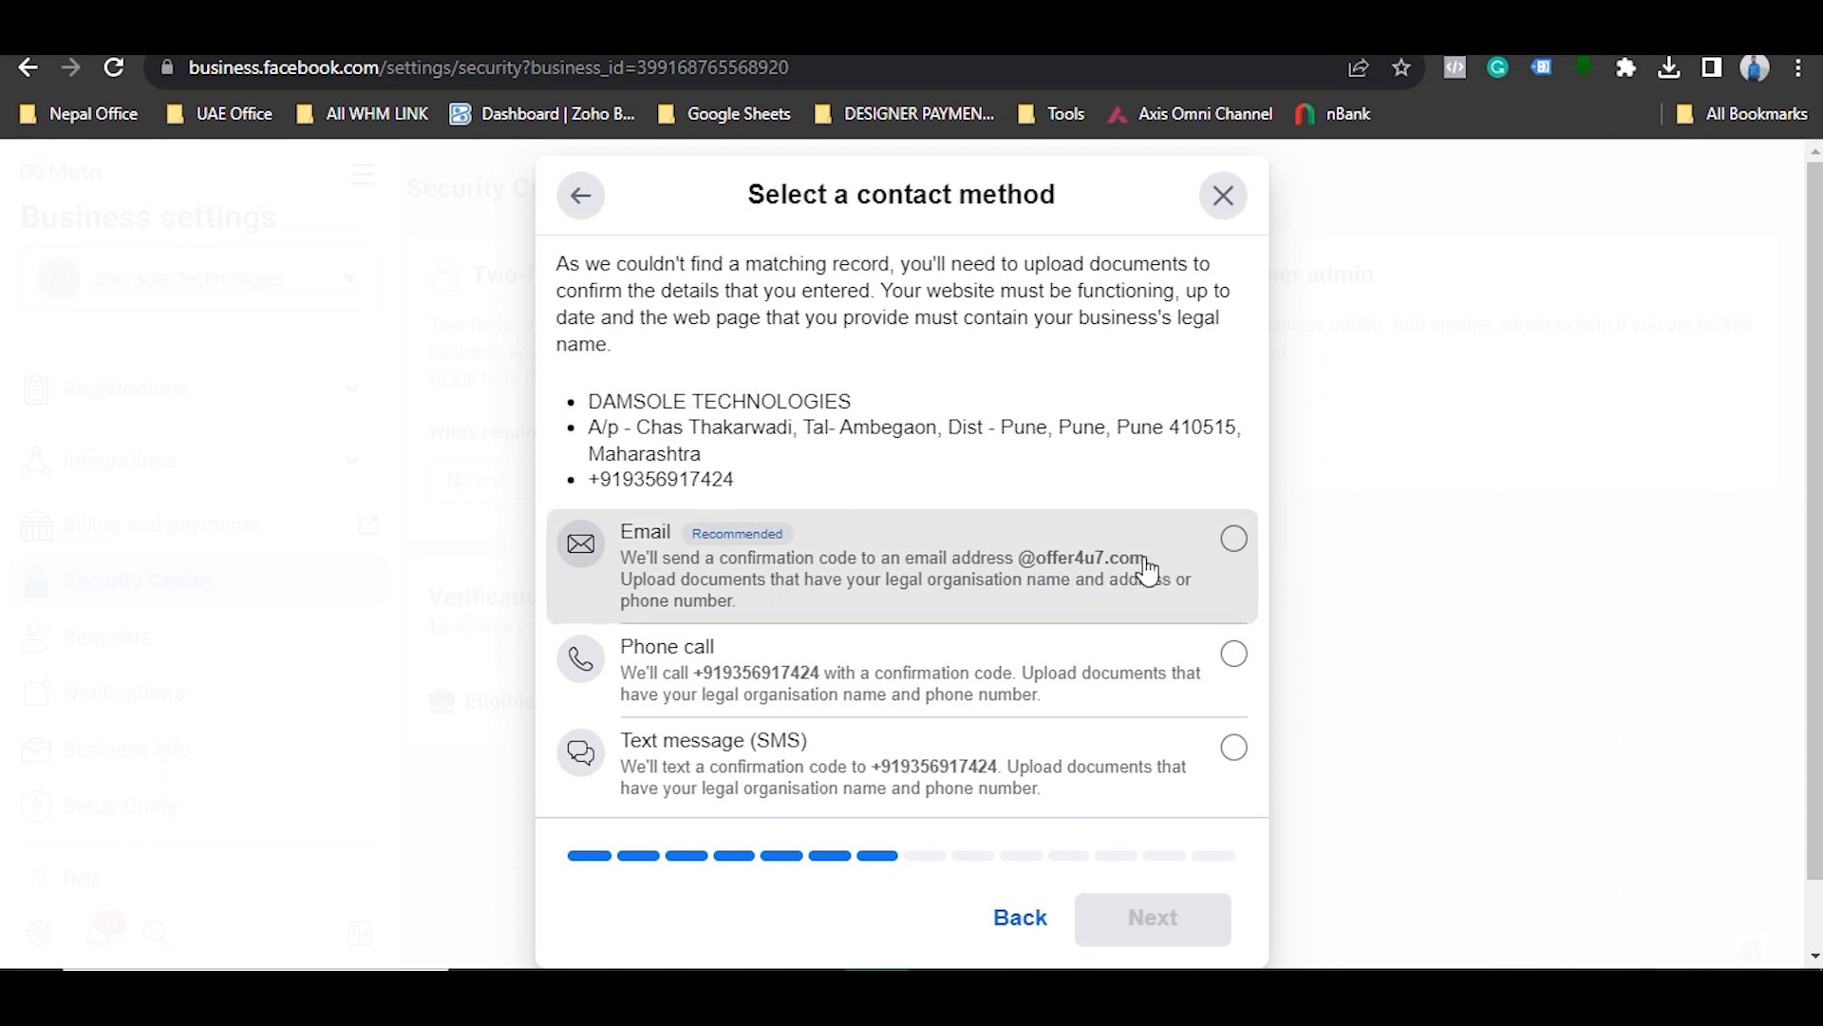
left_click(1039, 581)
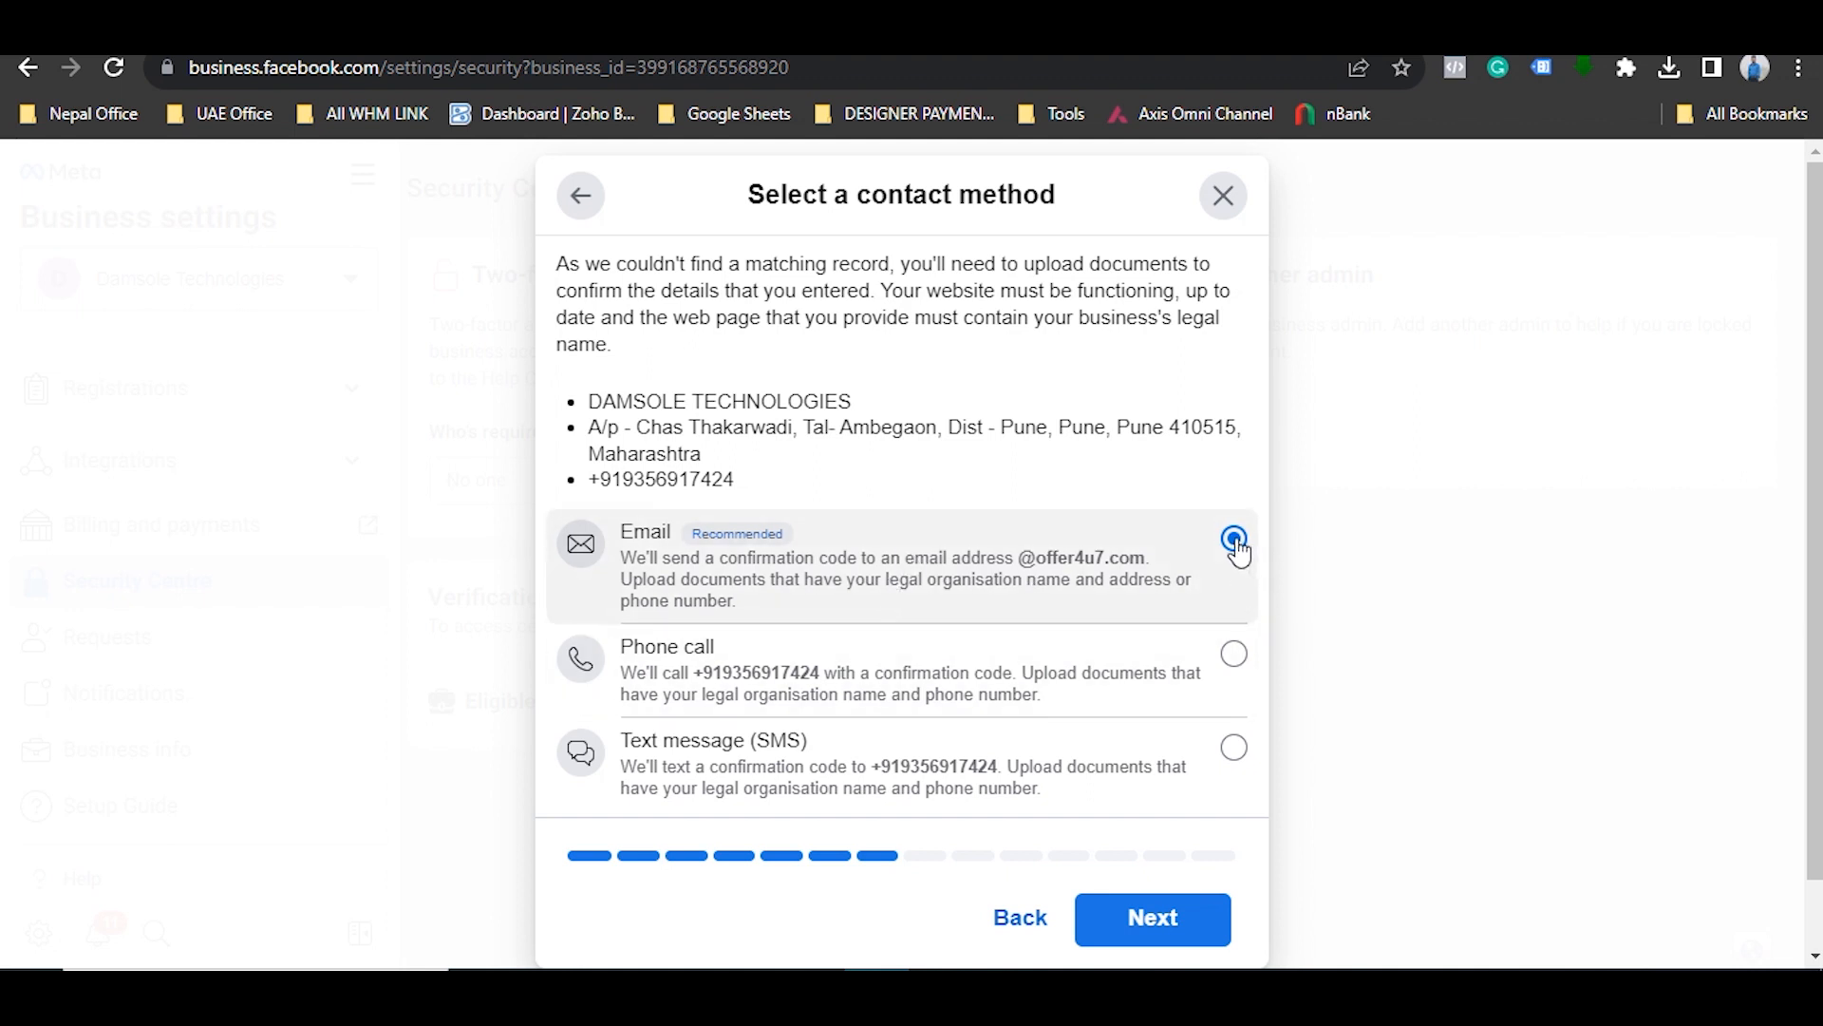
left_click(1149, 918)
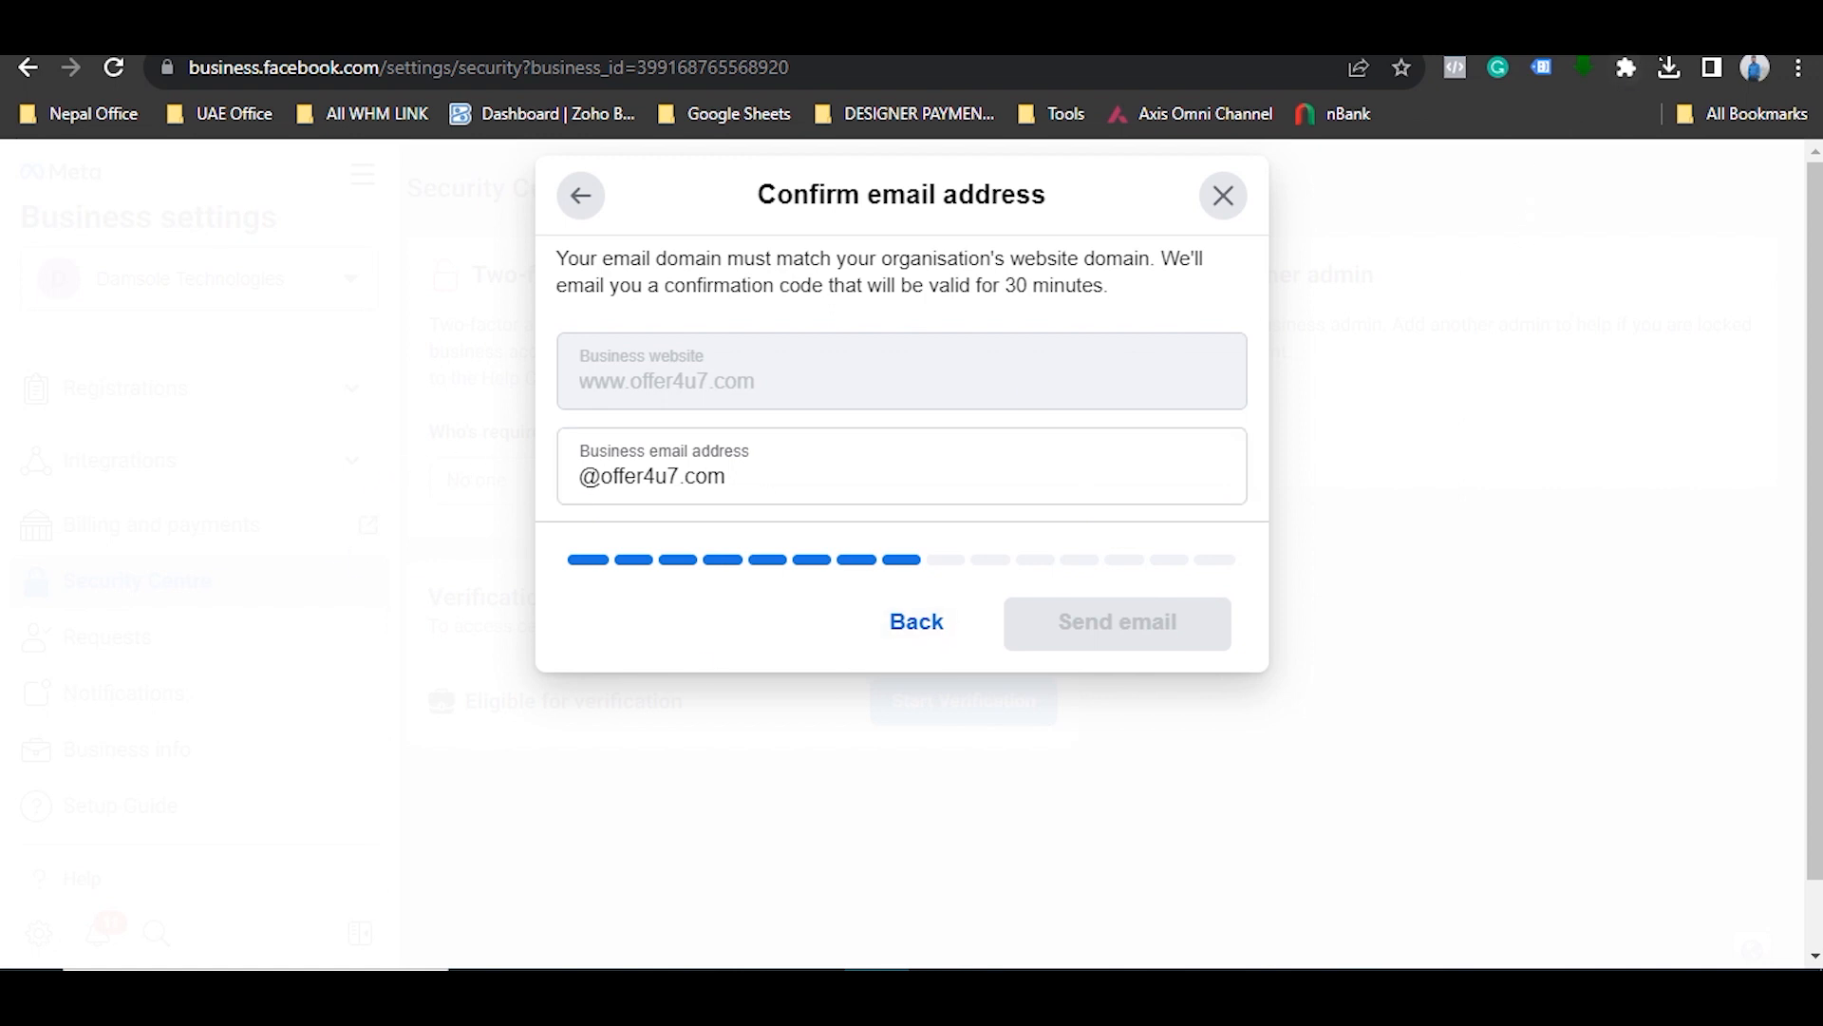
left_click(581, 476)
type("info")
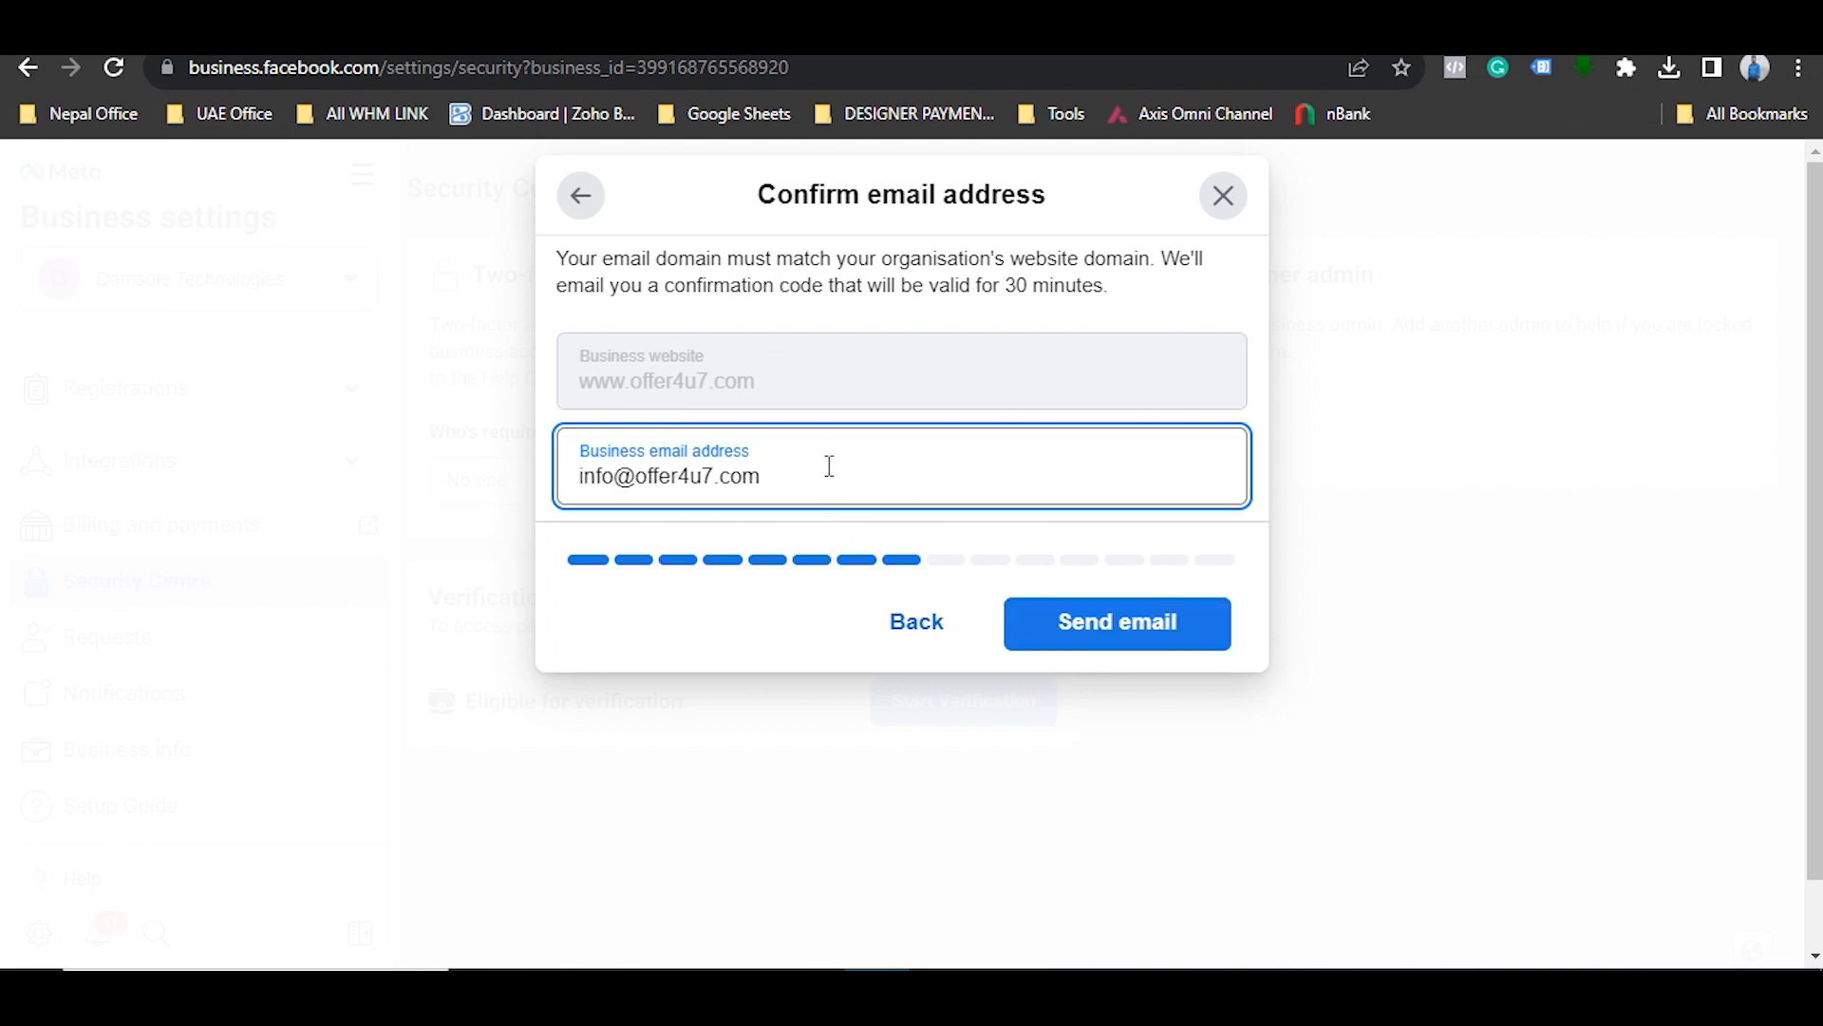
left_click(704, 36)
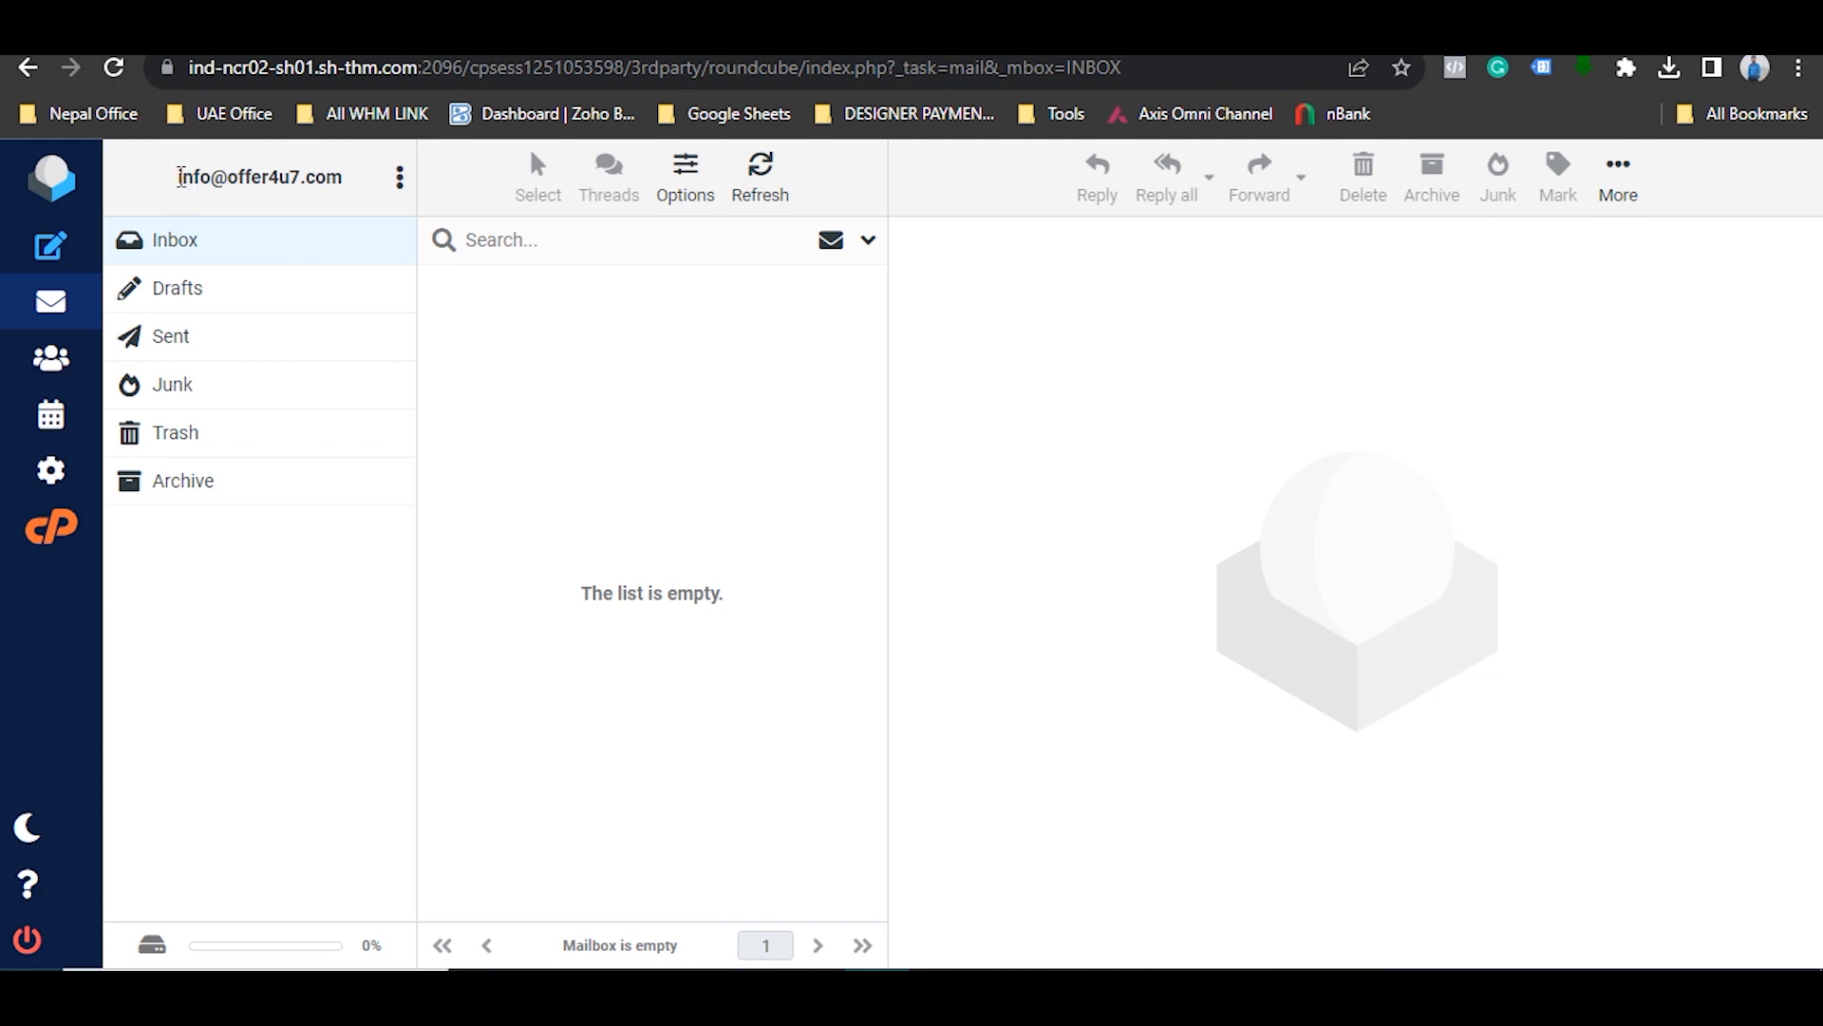
left_click_drag(177, 187, 357, 195)
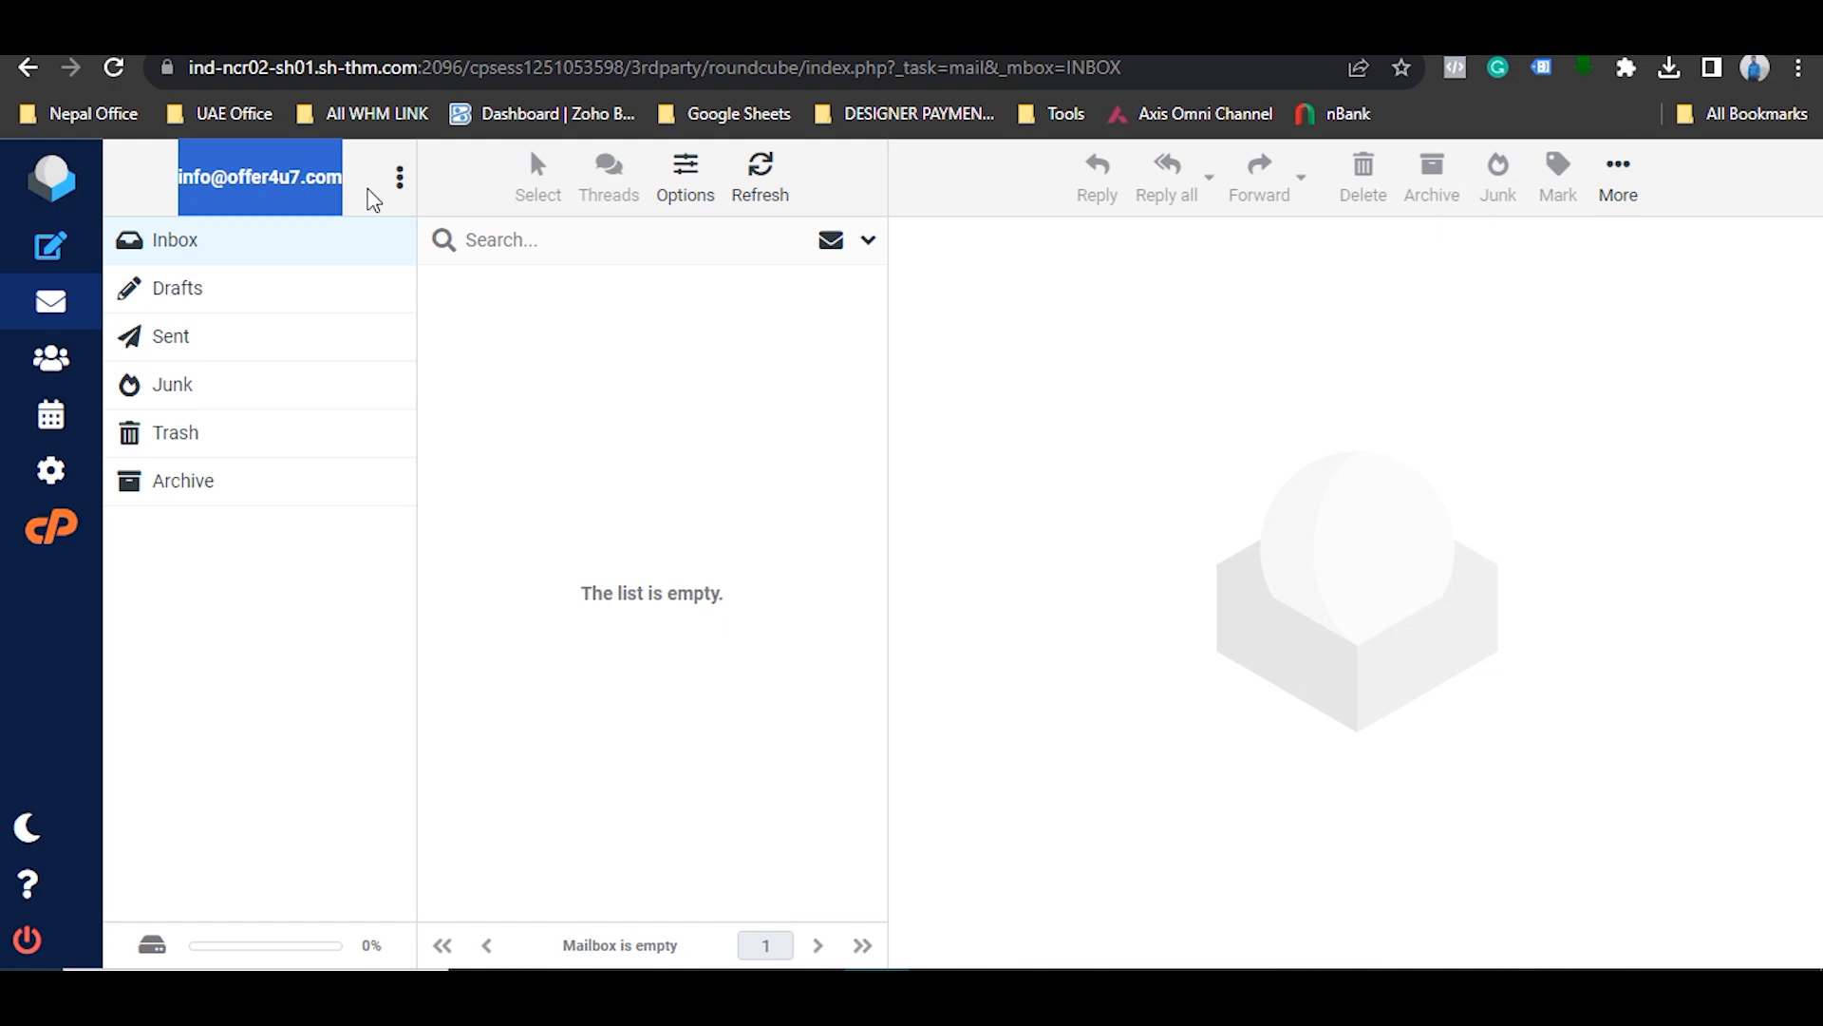
left_click(1092, 28)
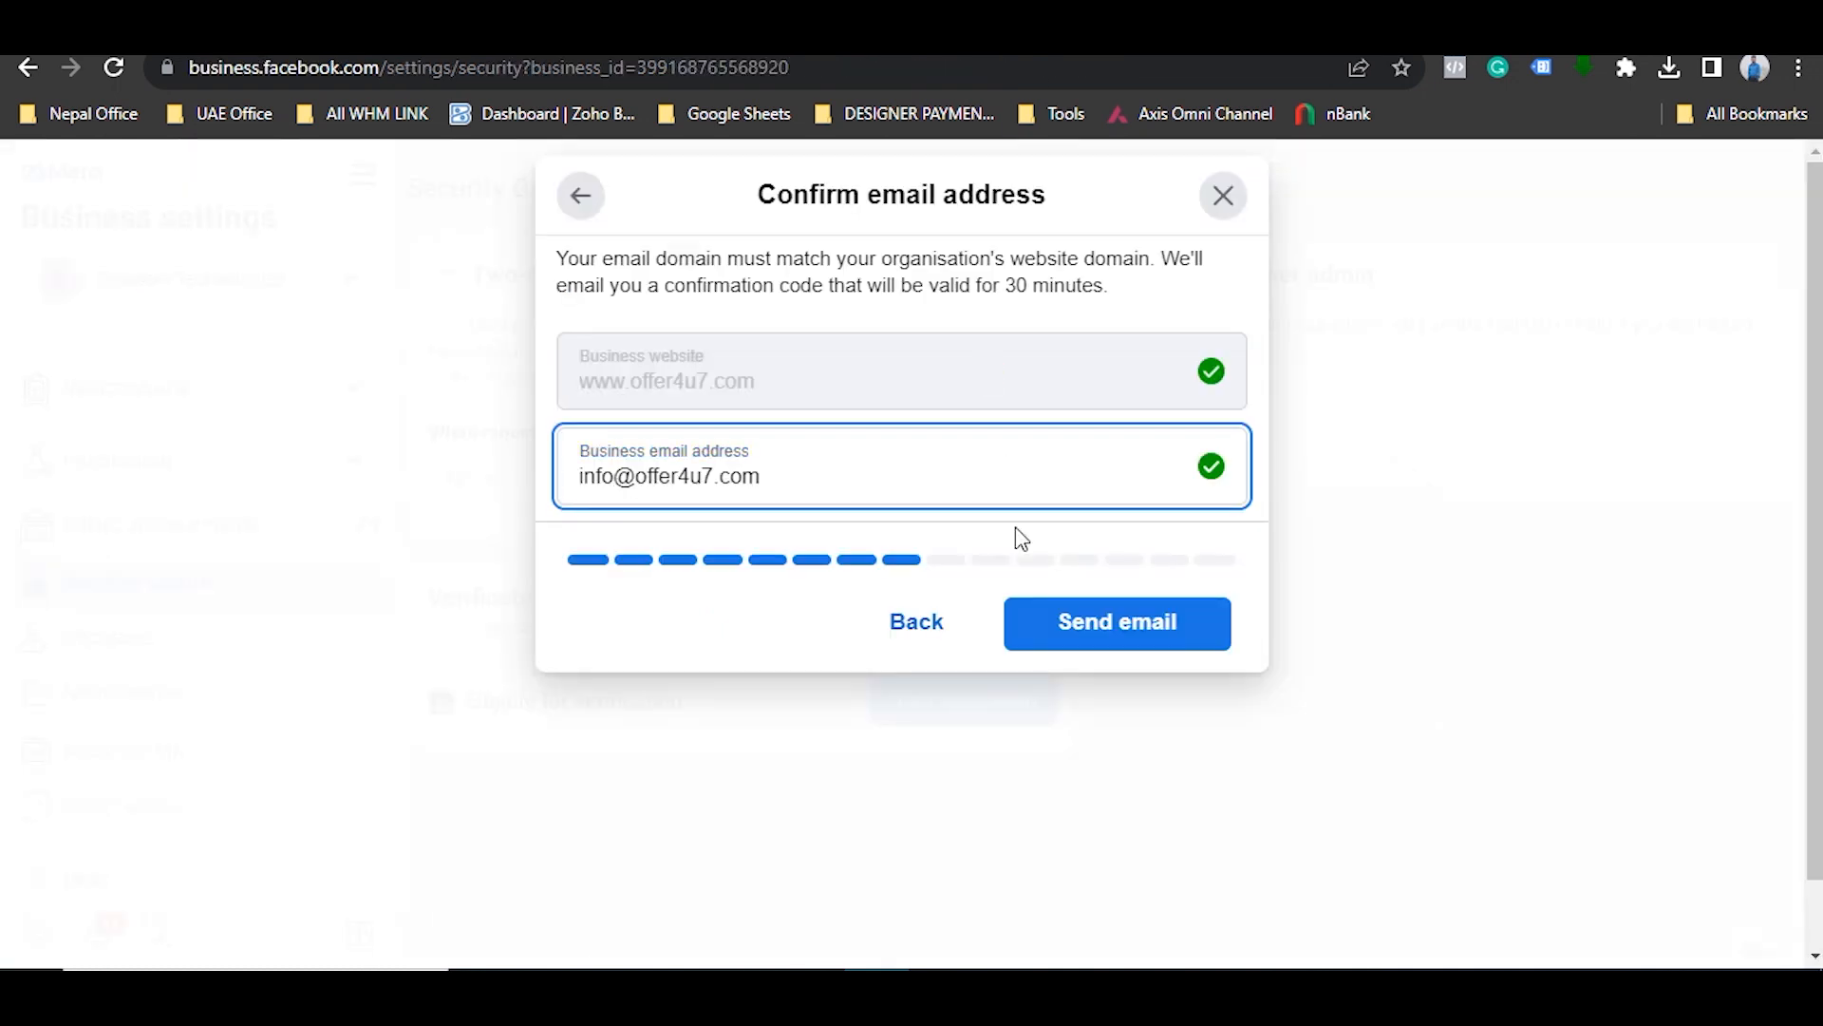
- Send the confirmation code to the business email and switch to the webmail inbox to retrieve it
left_click(1094, 624)
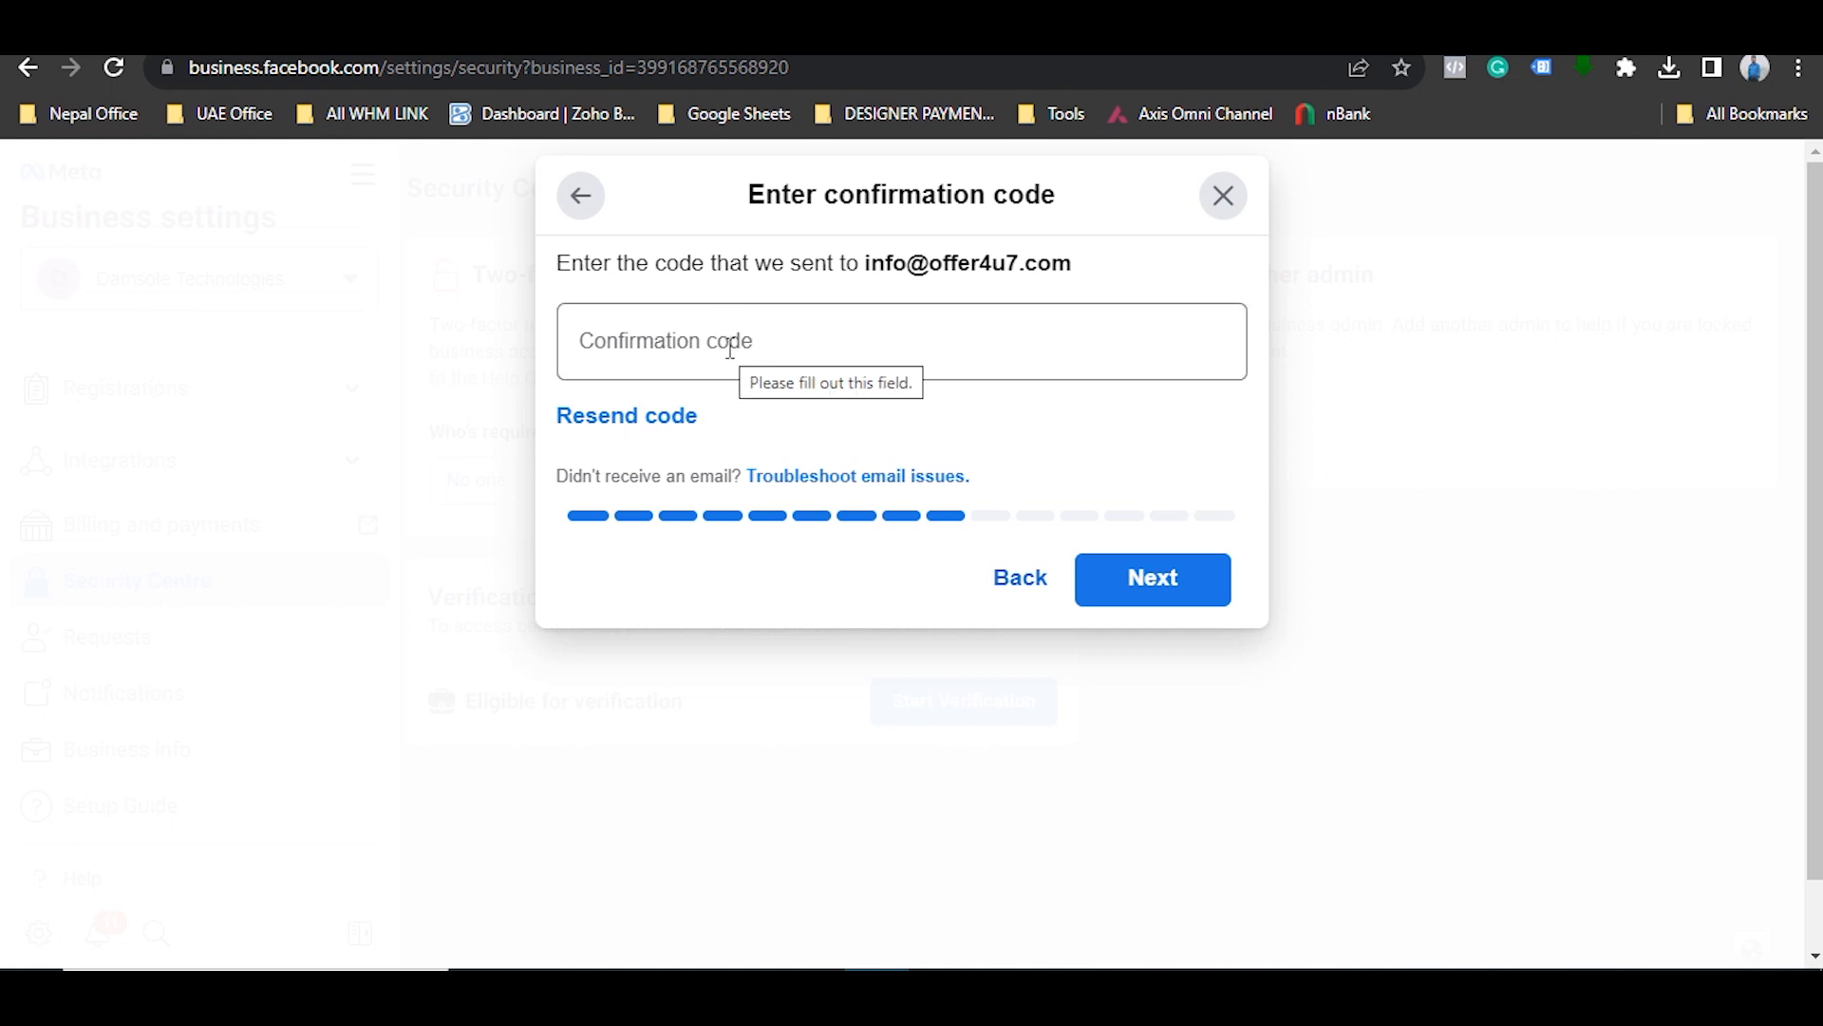
left_click(730, 349)
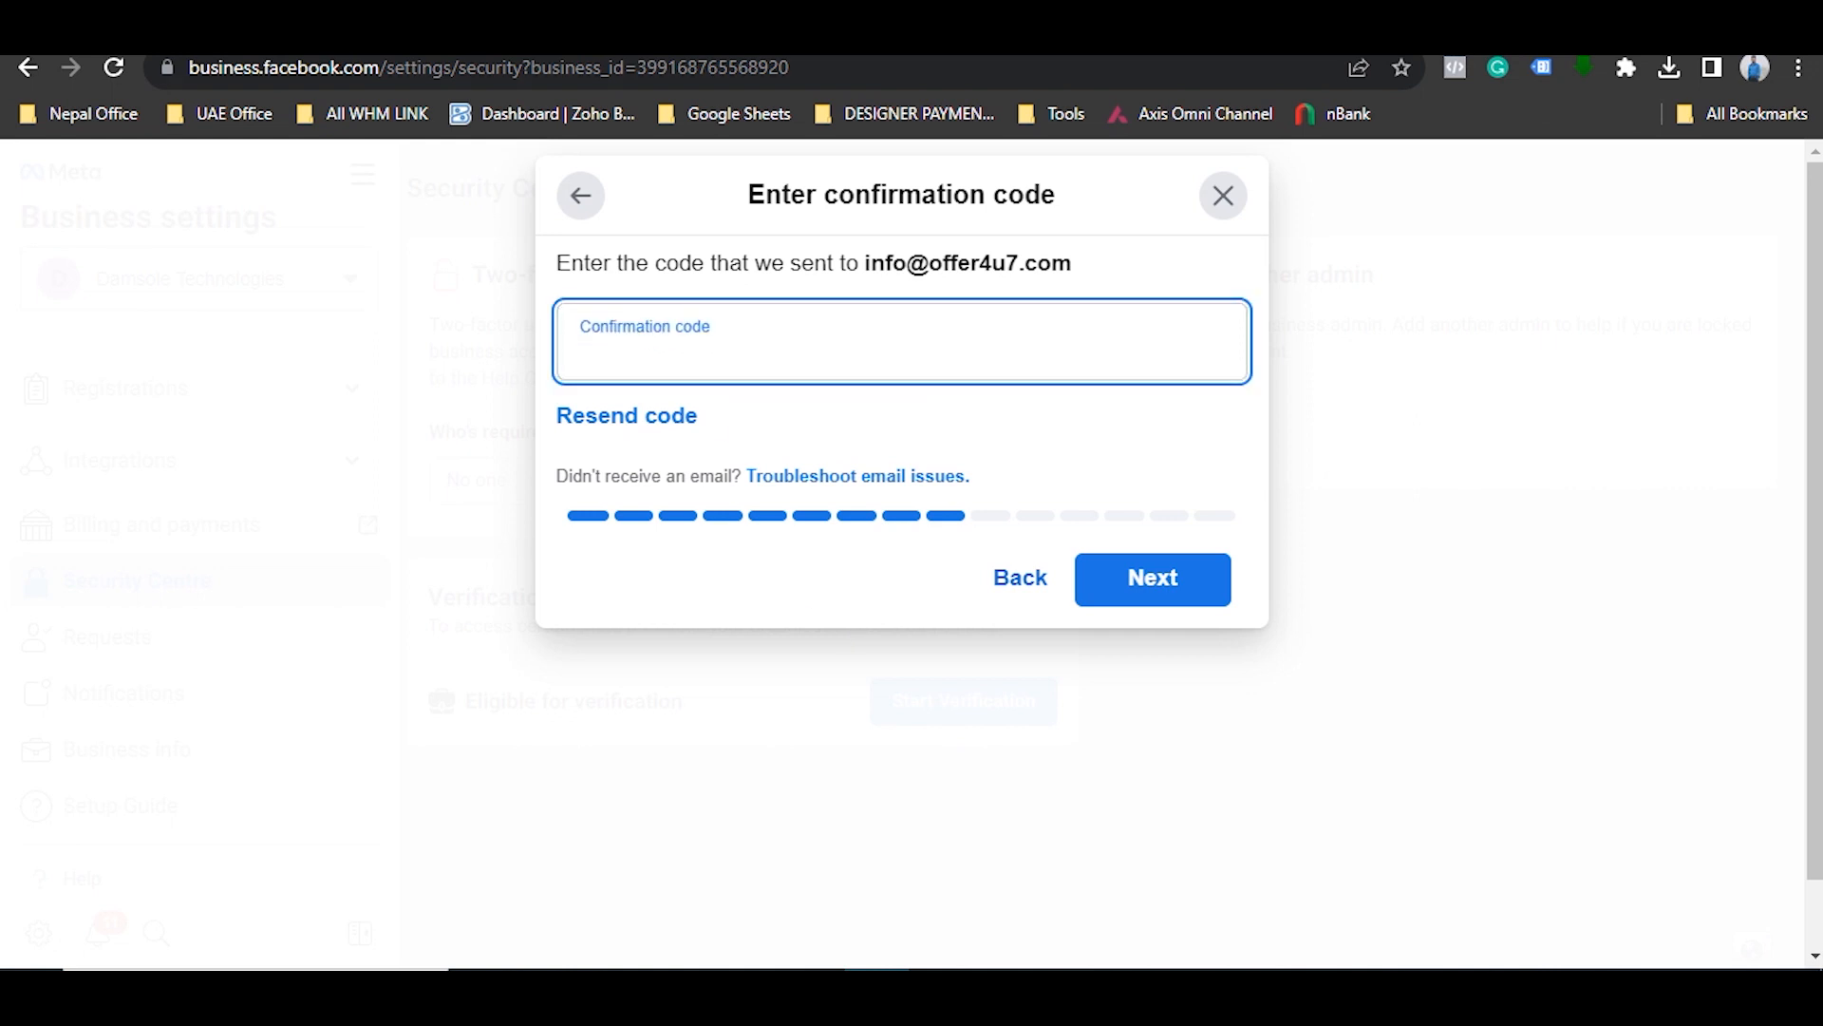
left_click(746, 33)
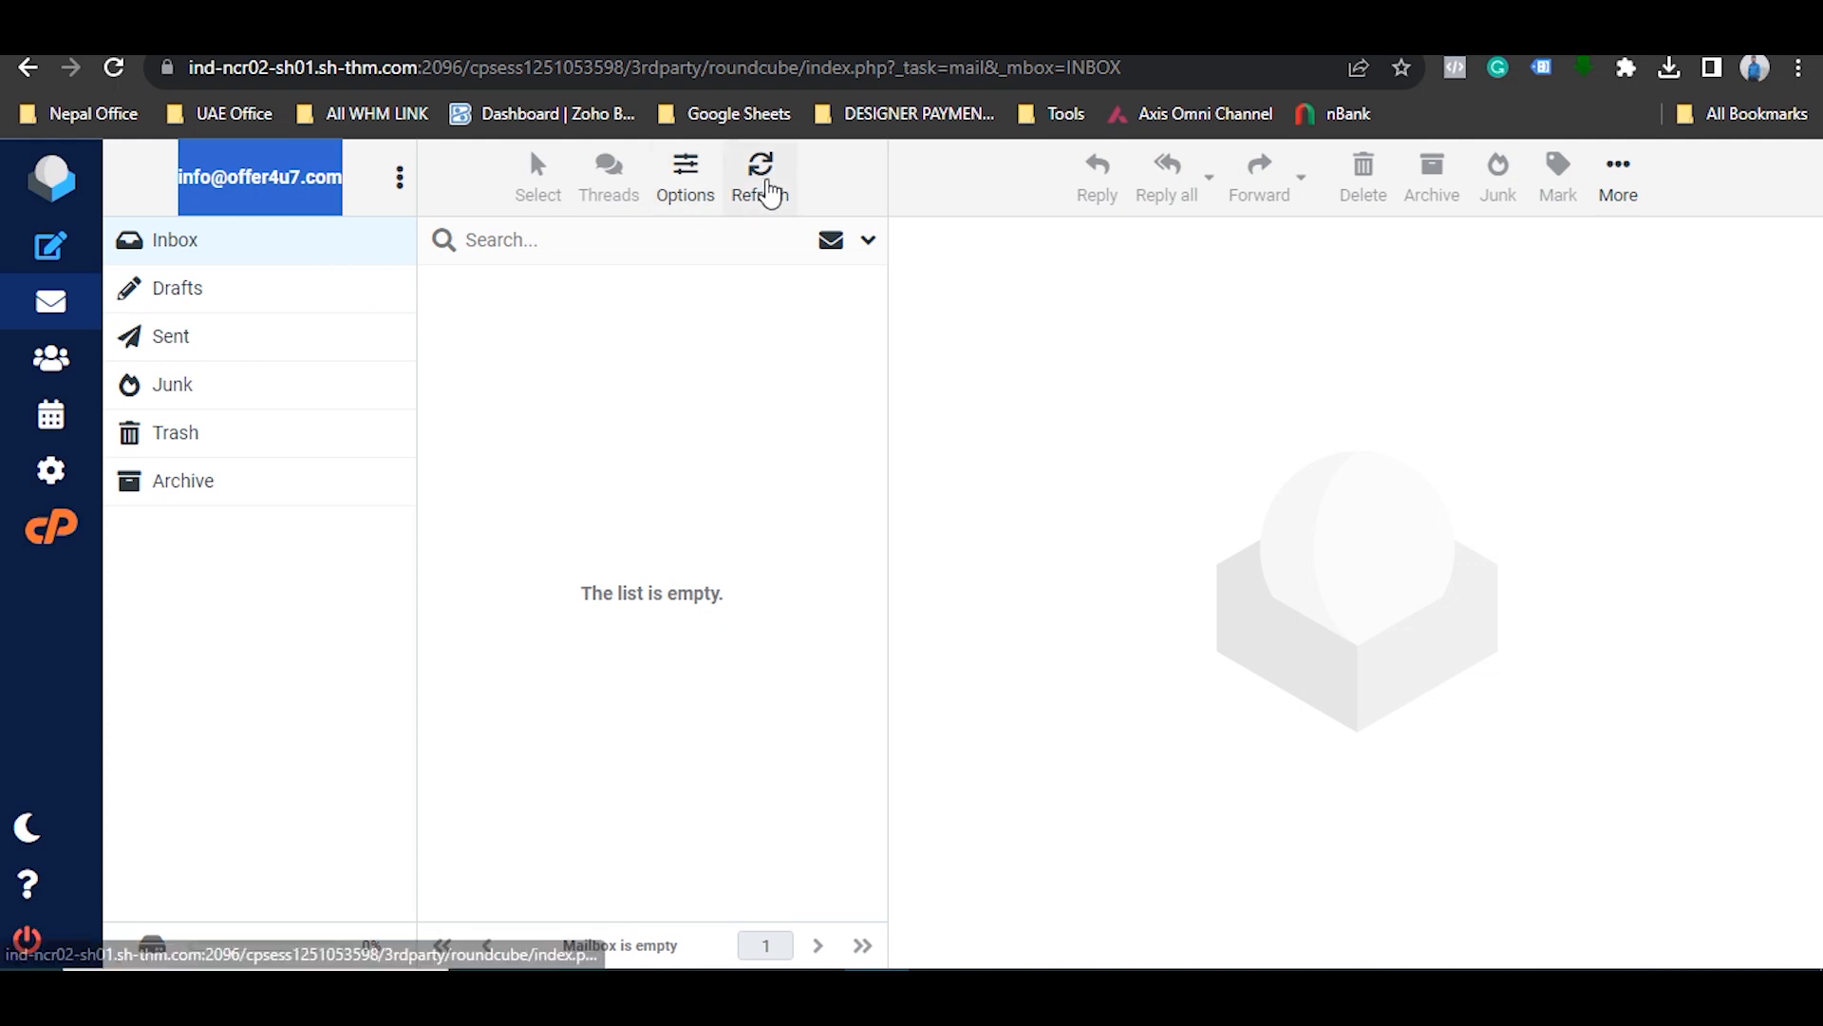
- Refresh the Roundcube inbox, open the 'Verify your business email' message and select its code, then return to Facebook
left_click(766, 188)
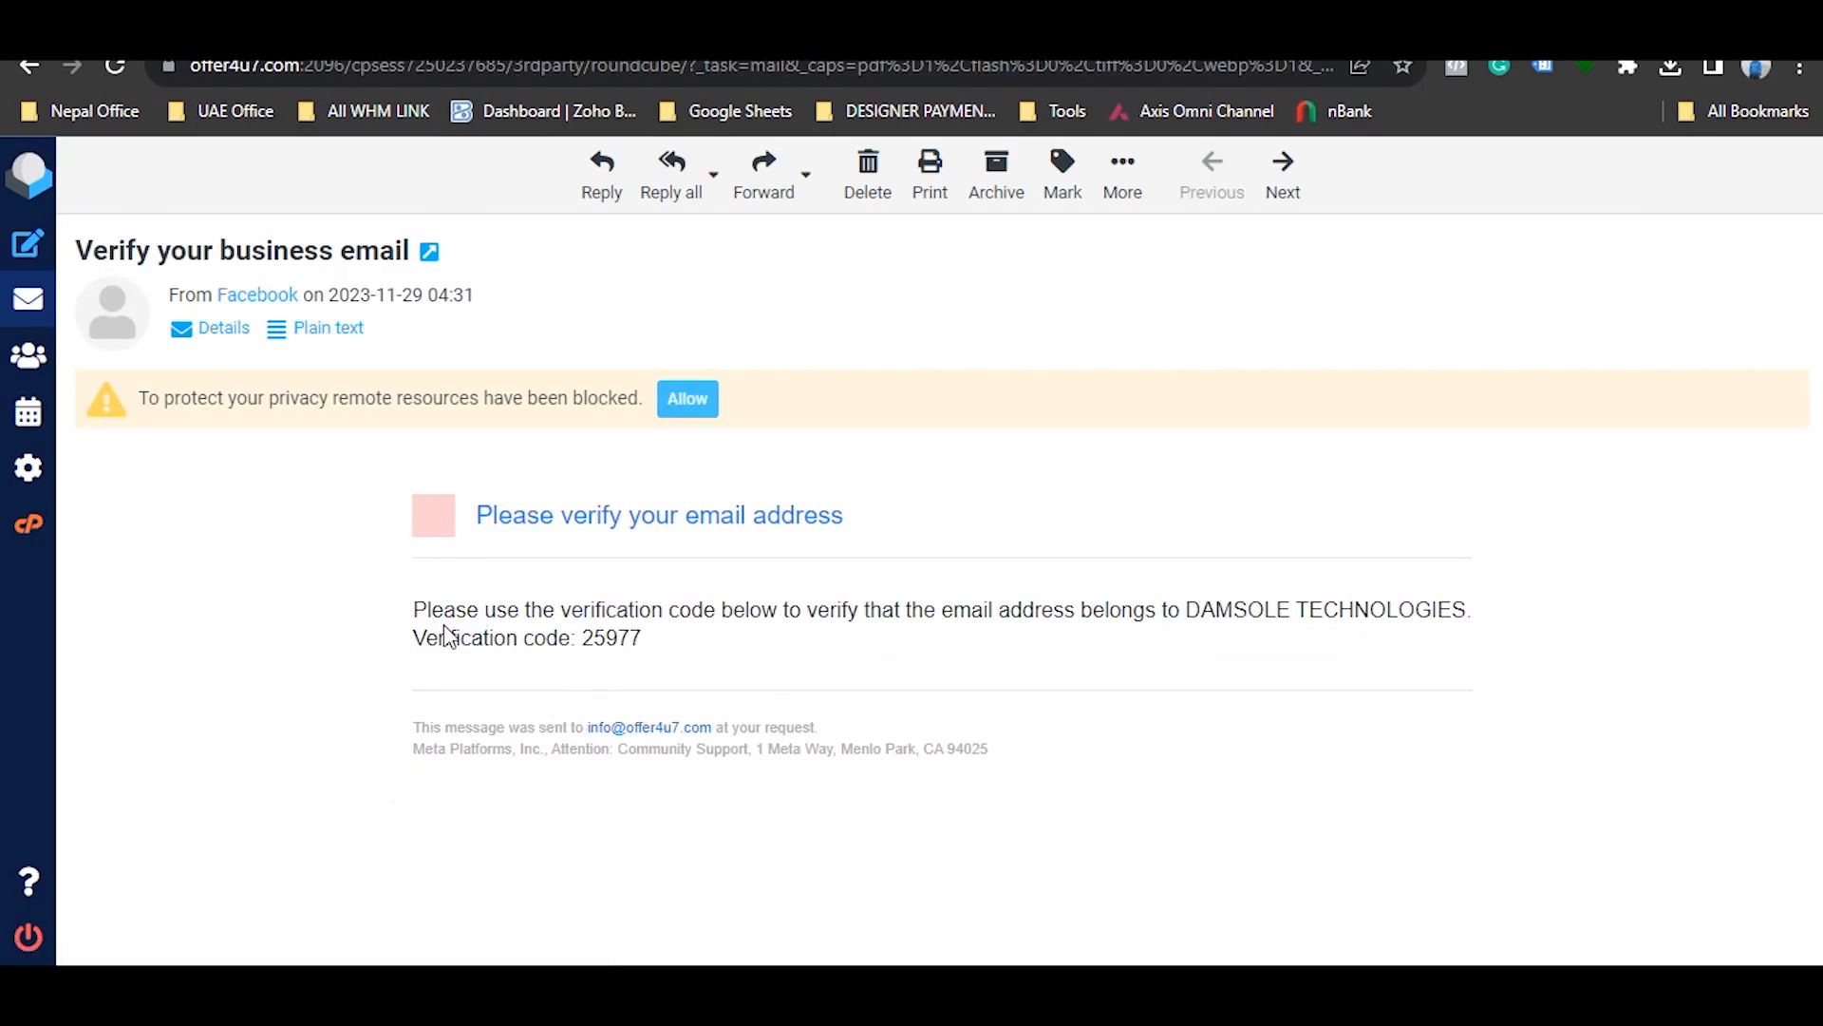
left_click_drag(415, 608, 646, 653)
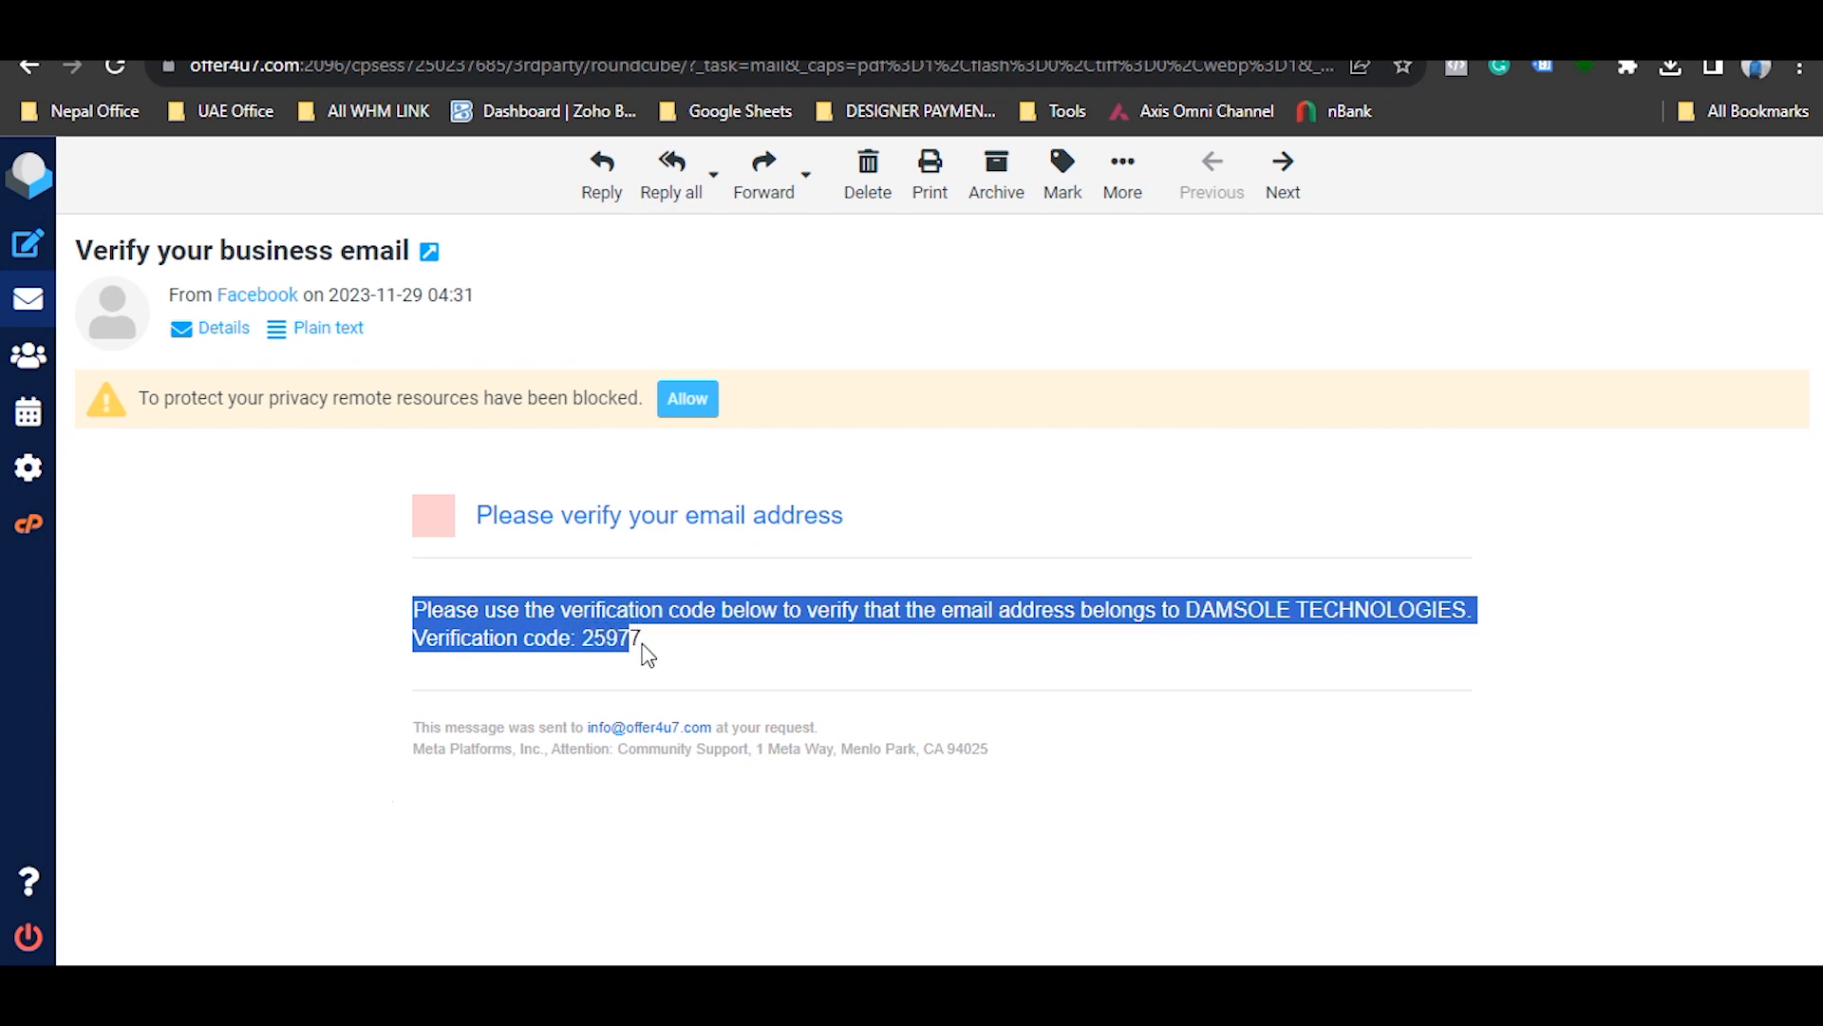
left_click(617, 644)
double_click(617, 644)
key("ctrl+c")
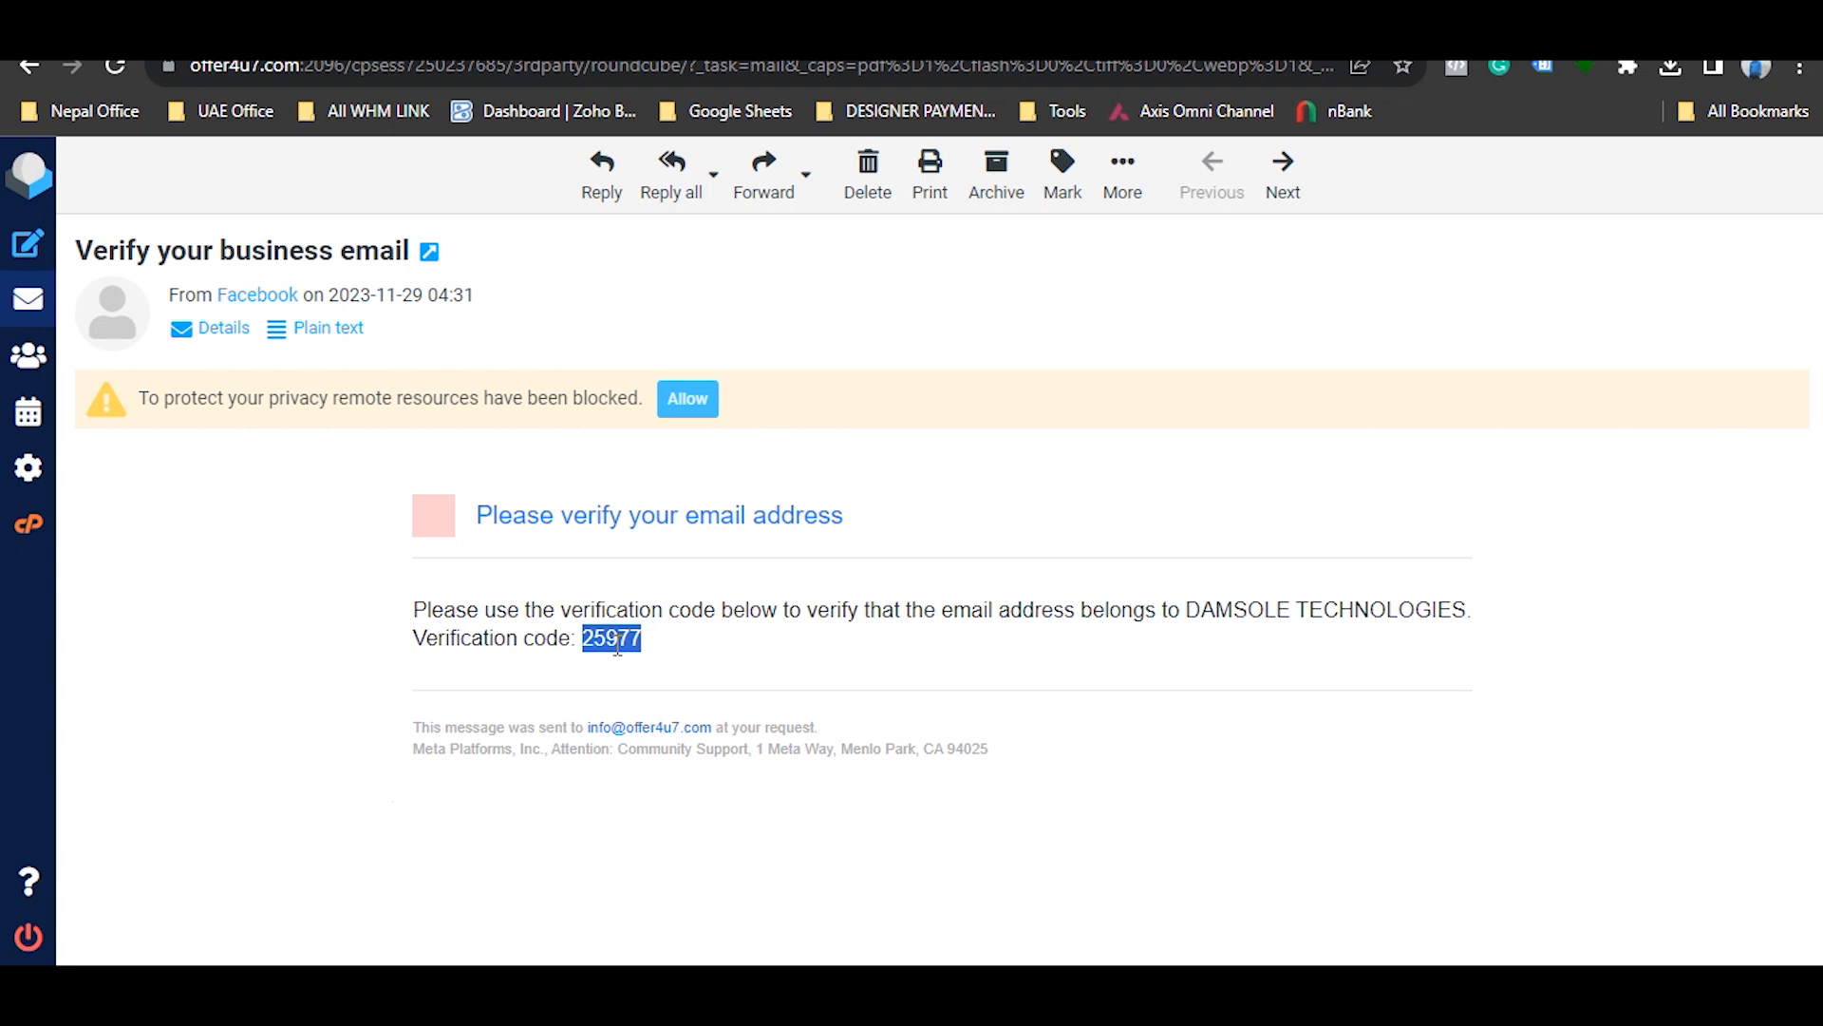
left_click(745, 33)
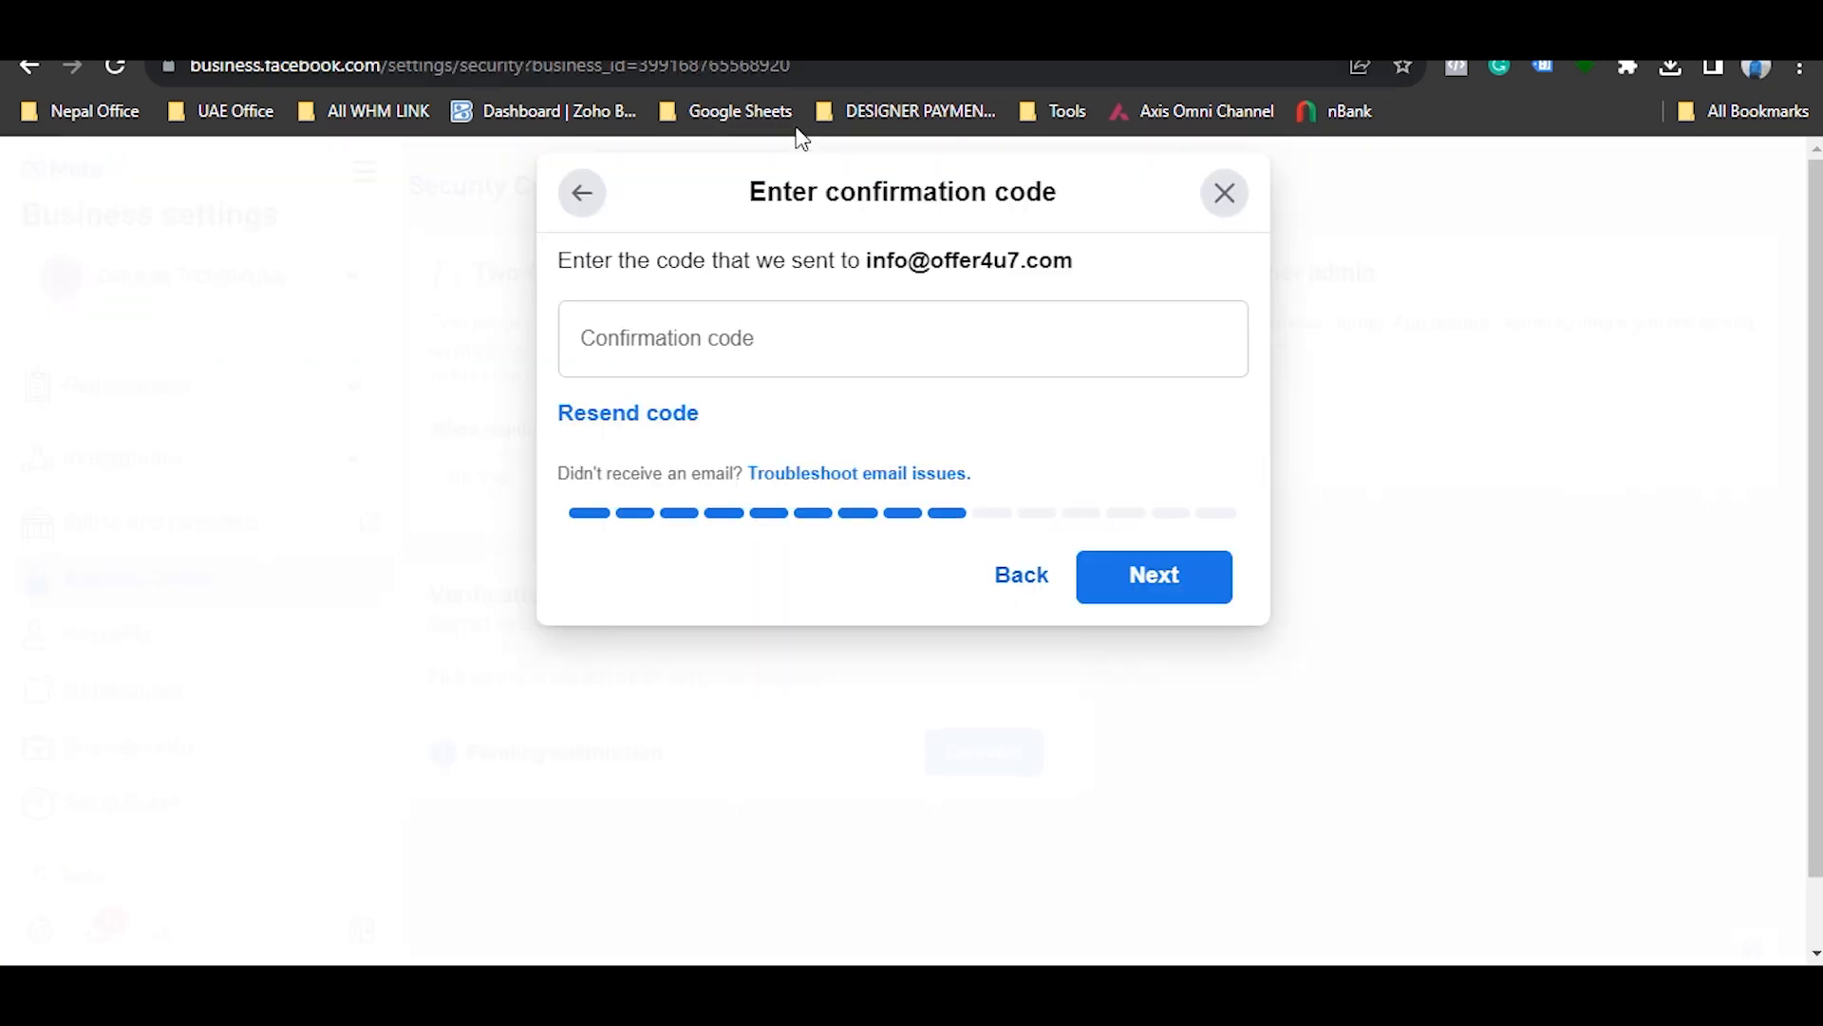
- Paste the emailed verification code to confirm the business email
left_click(764, 334)
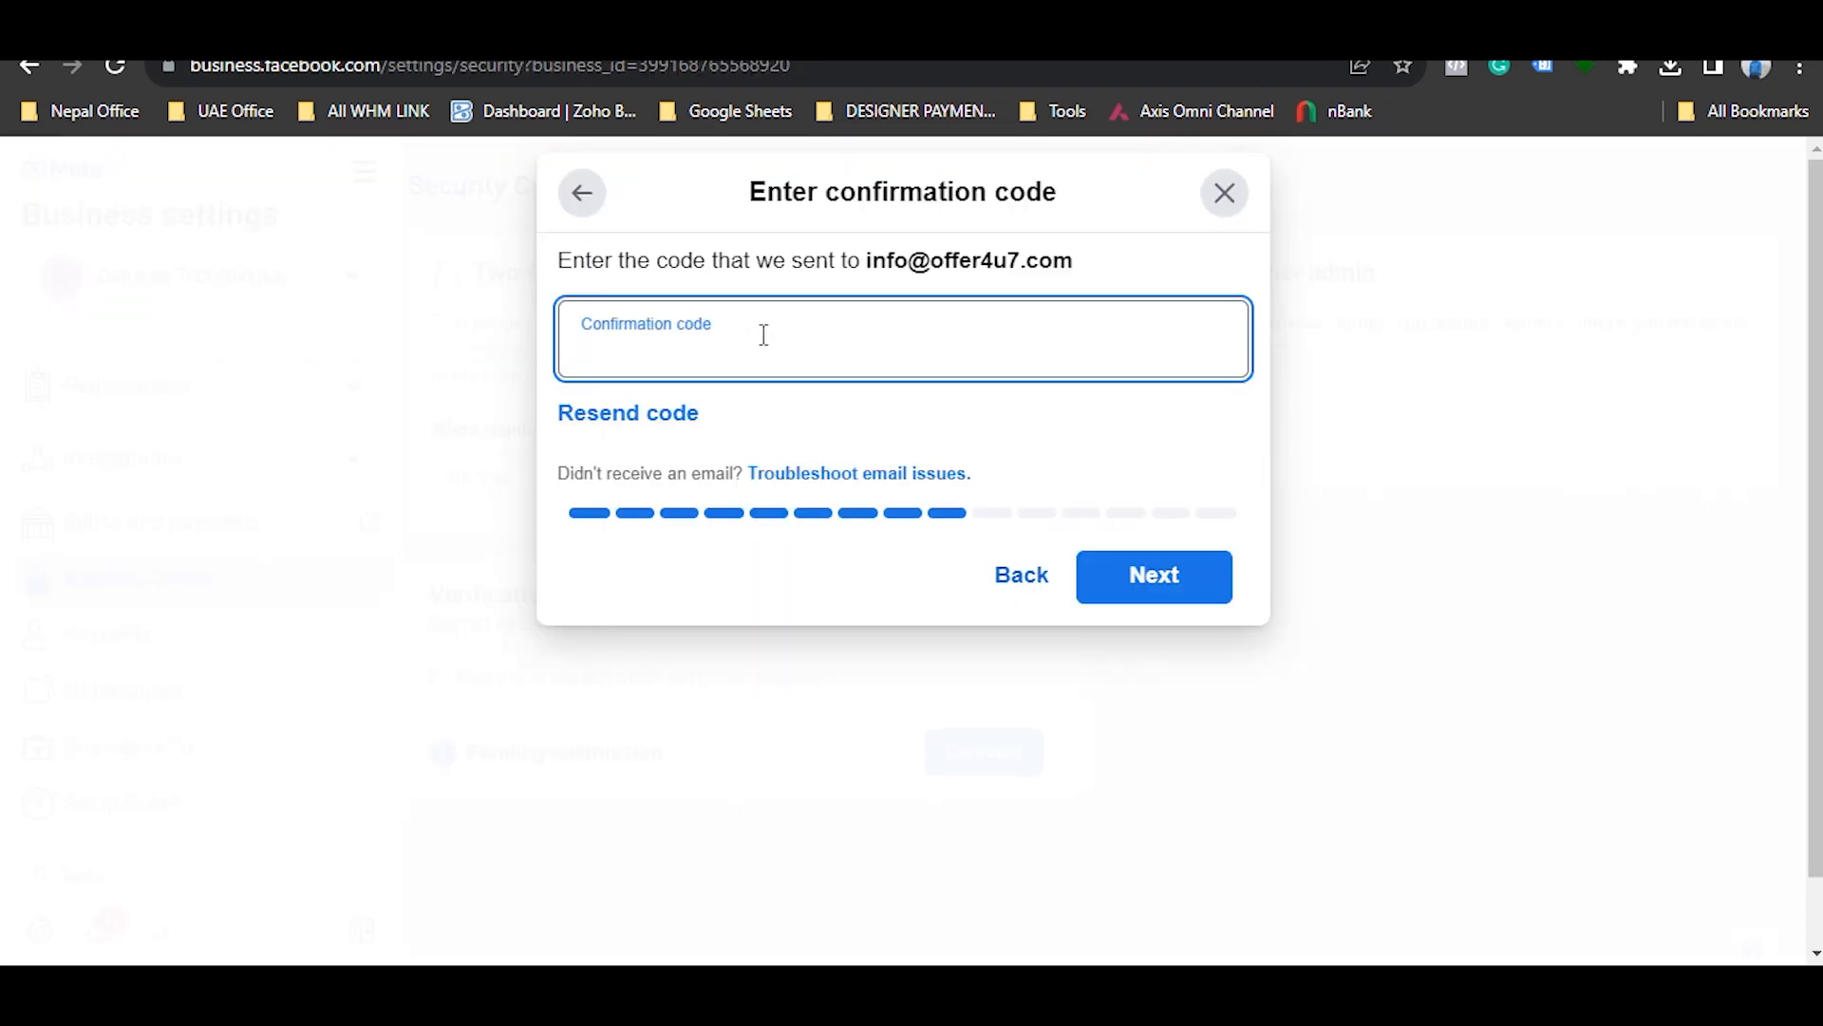
key("ctrl+v")
left_click(1111, 574)
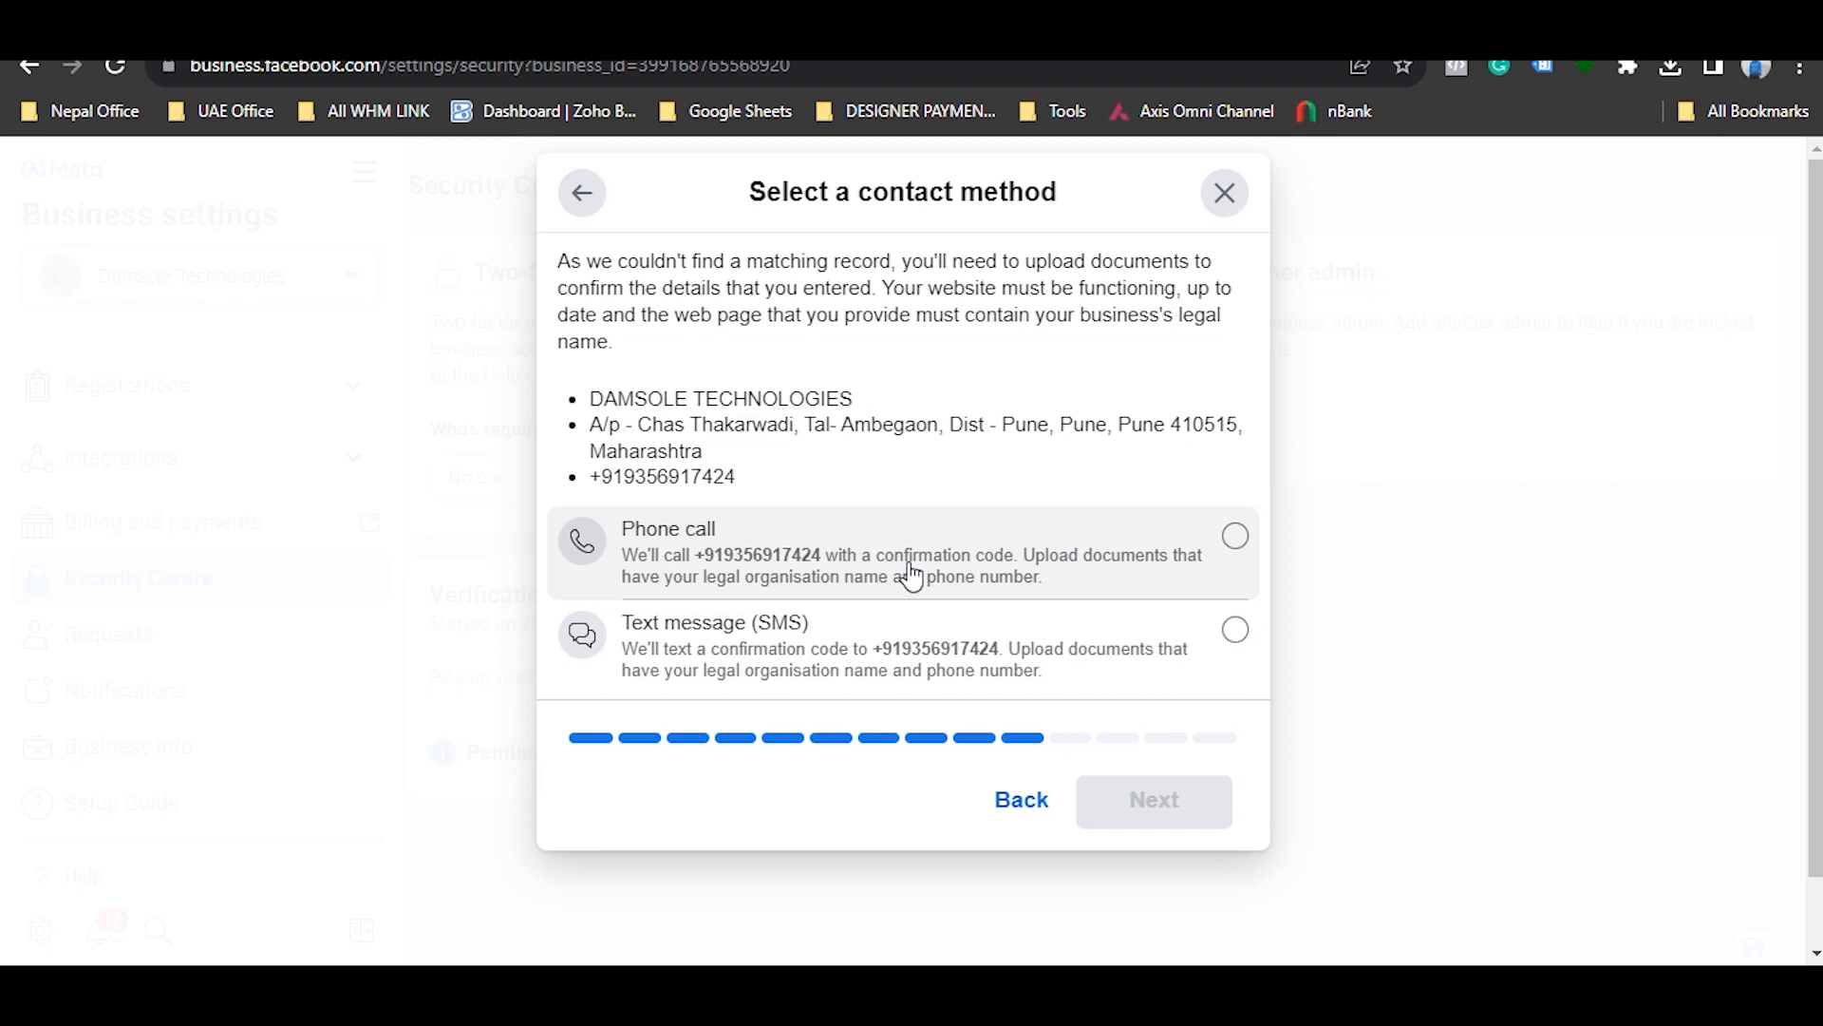
- Confirm the phone number via Text message (SMS) by entering the texted confirmation code
scroll(911, 575, "down", 1)
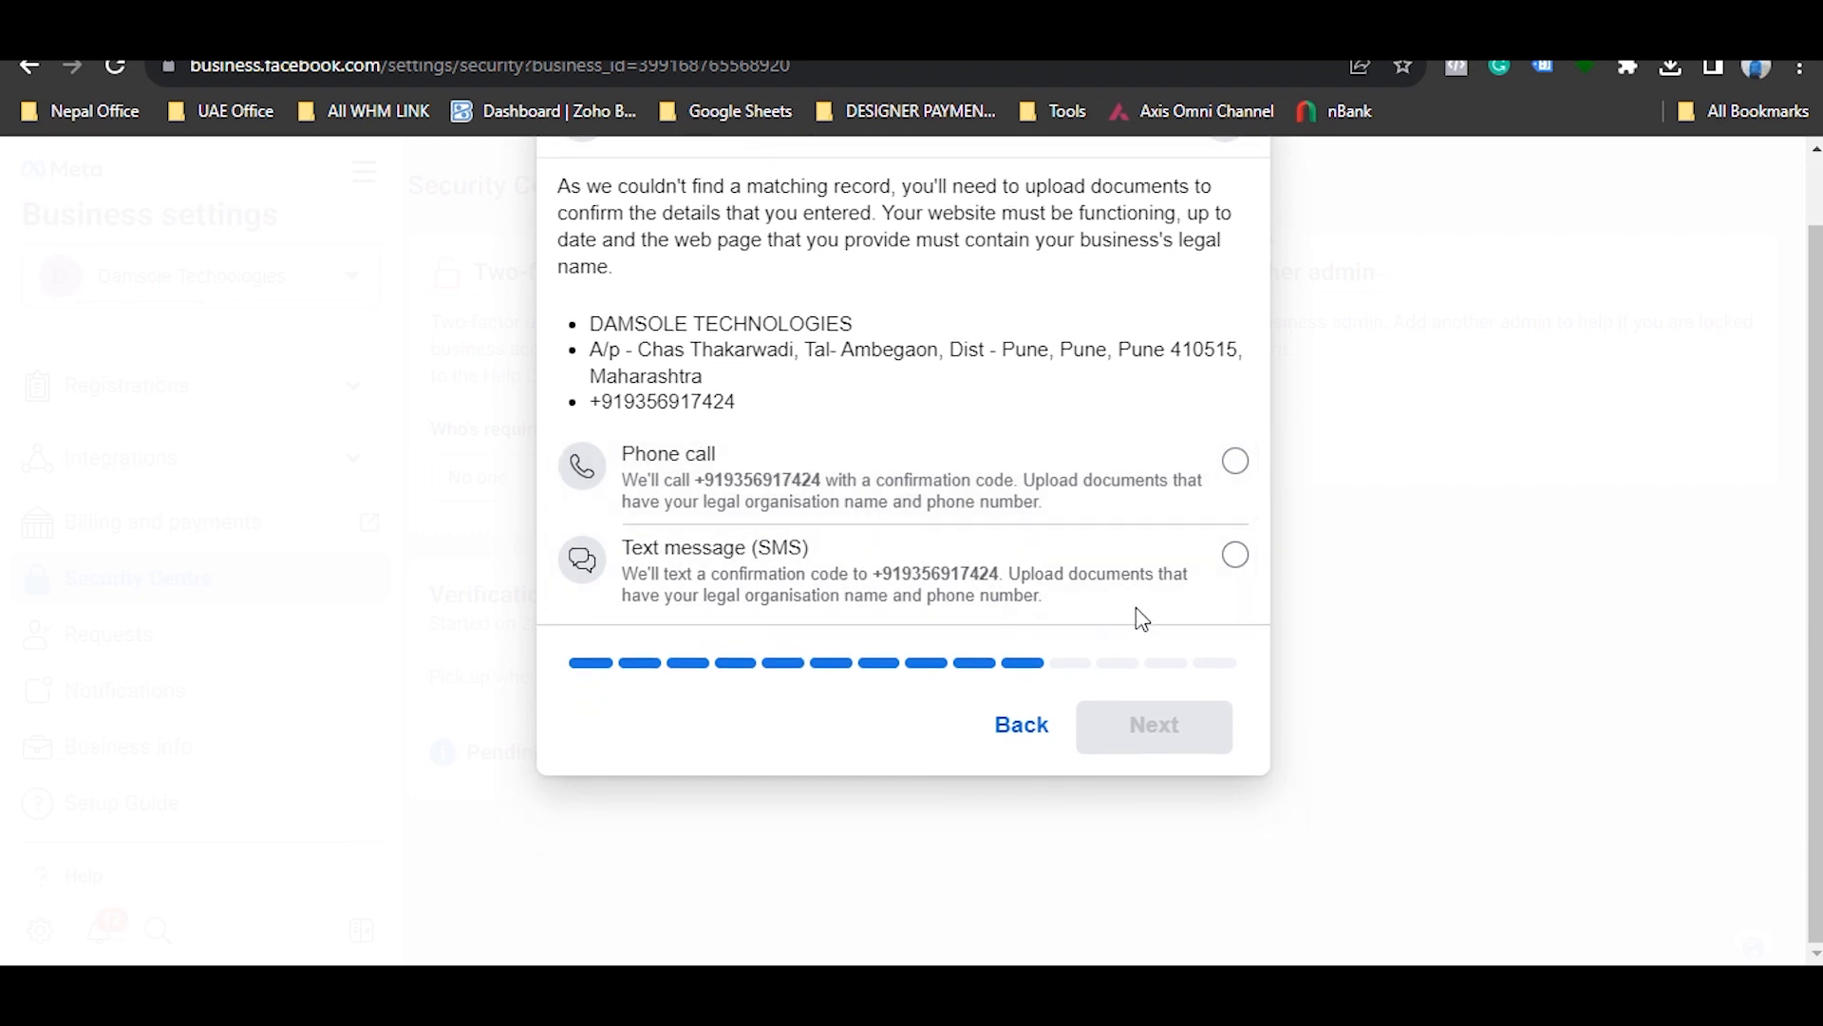
left_click(1231, 561)
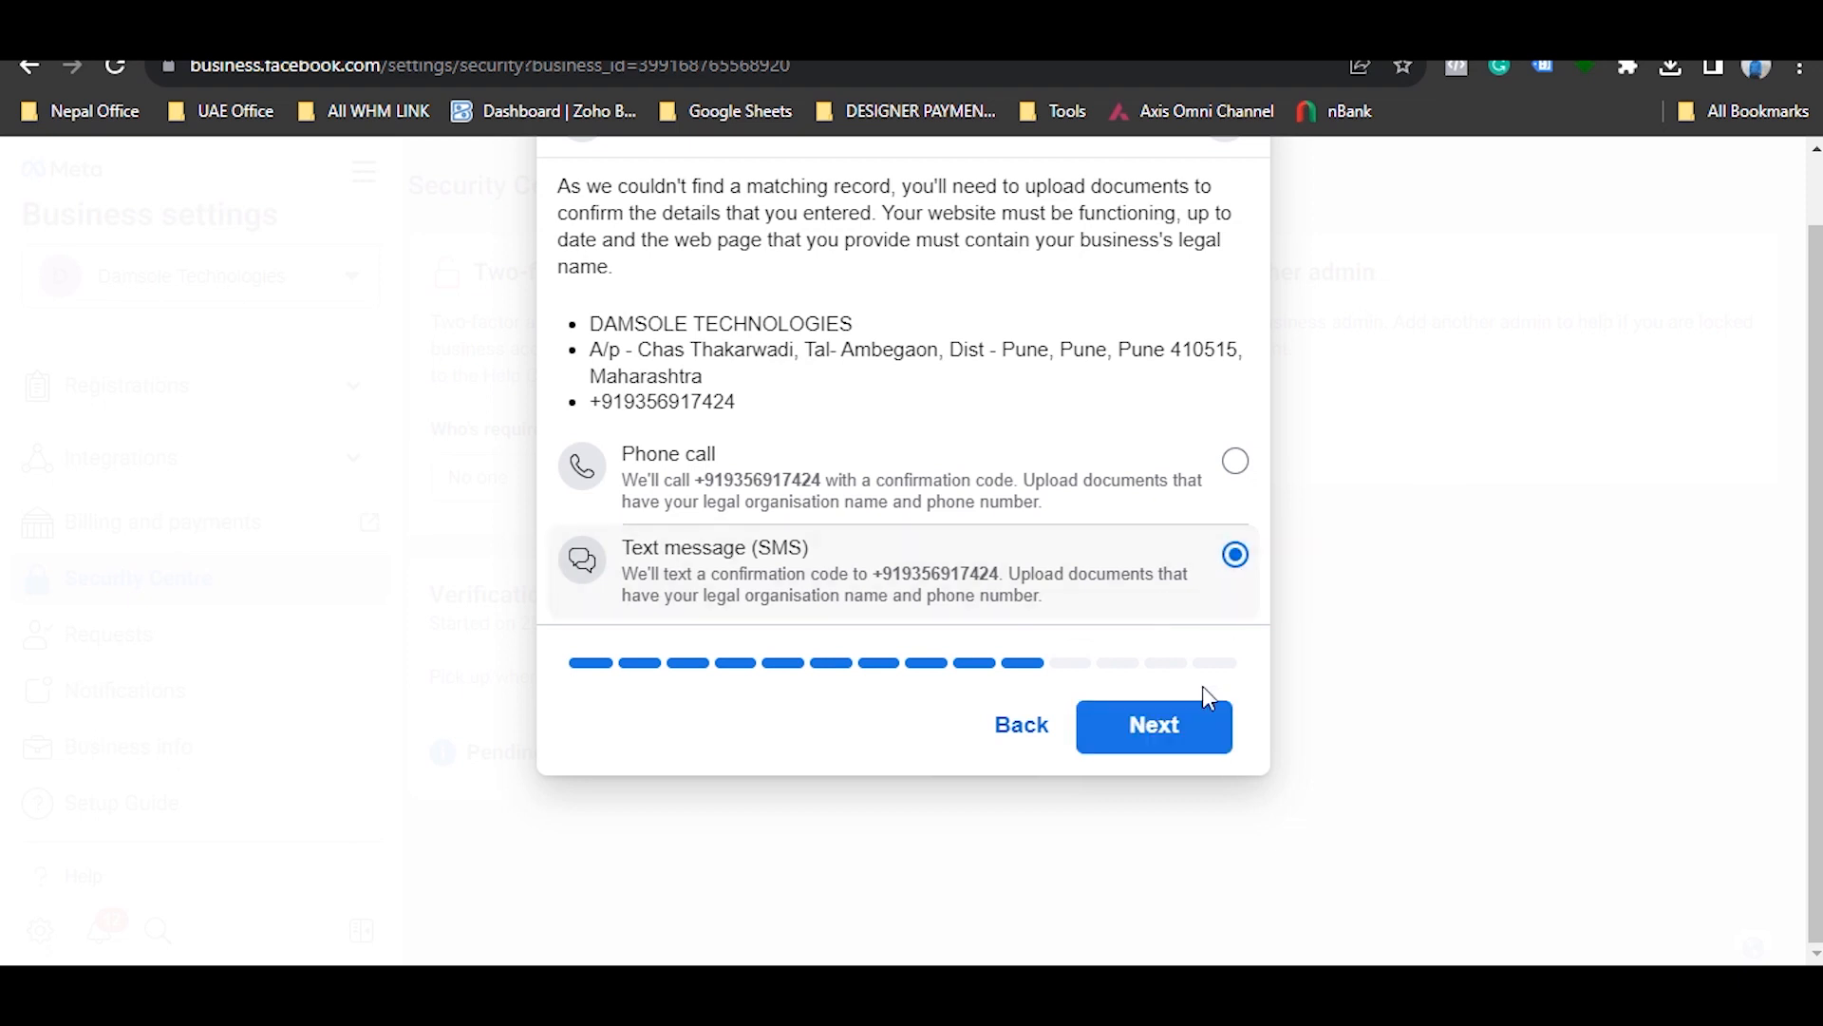
left_click(1192, 747)
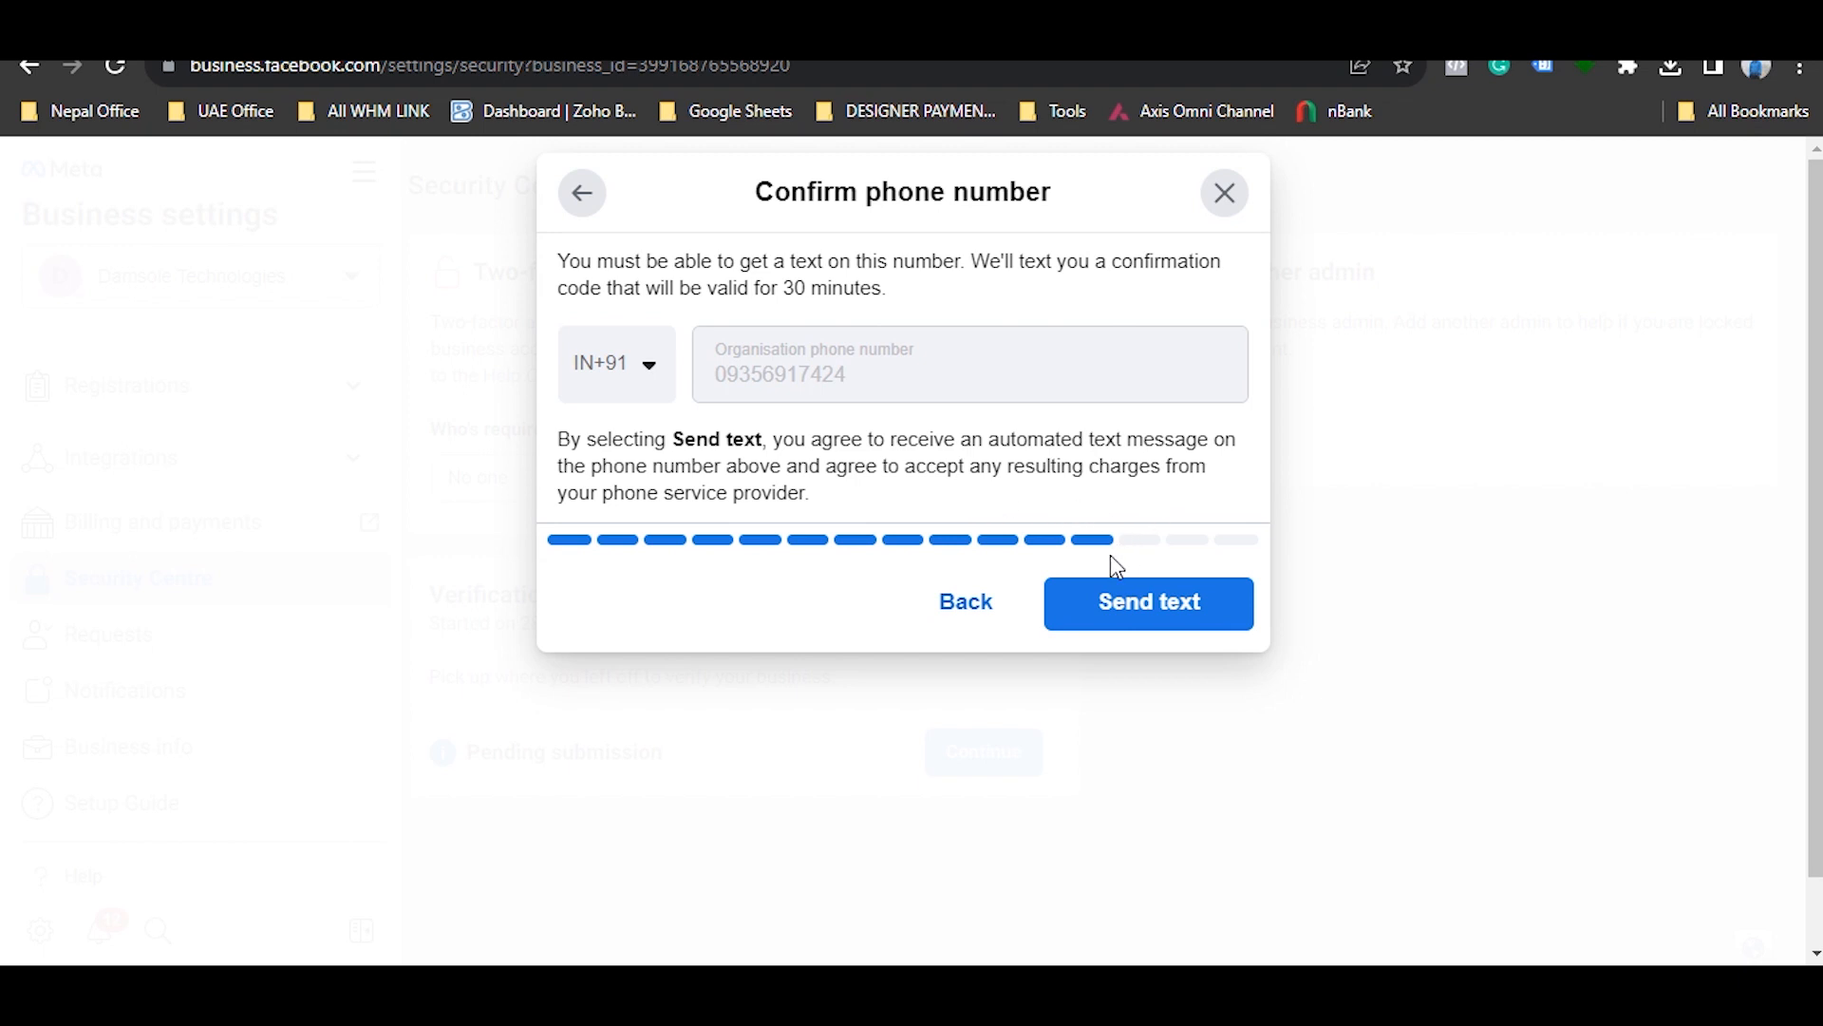
left_click(1164, 635)
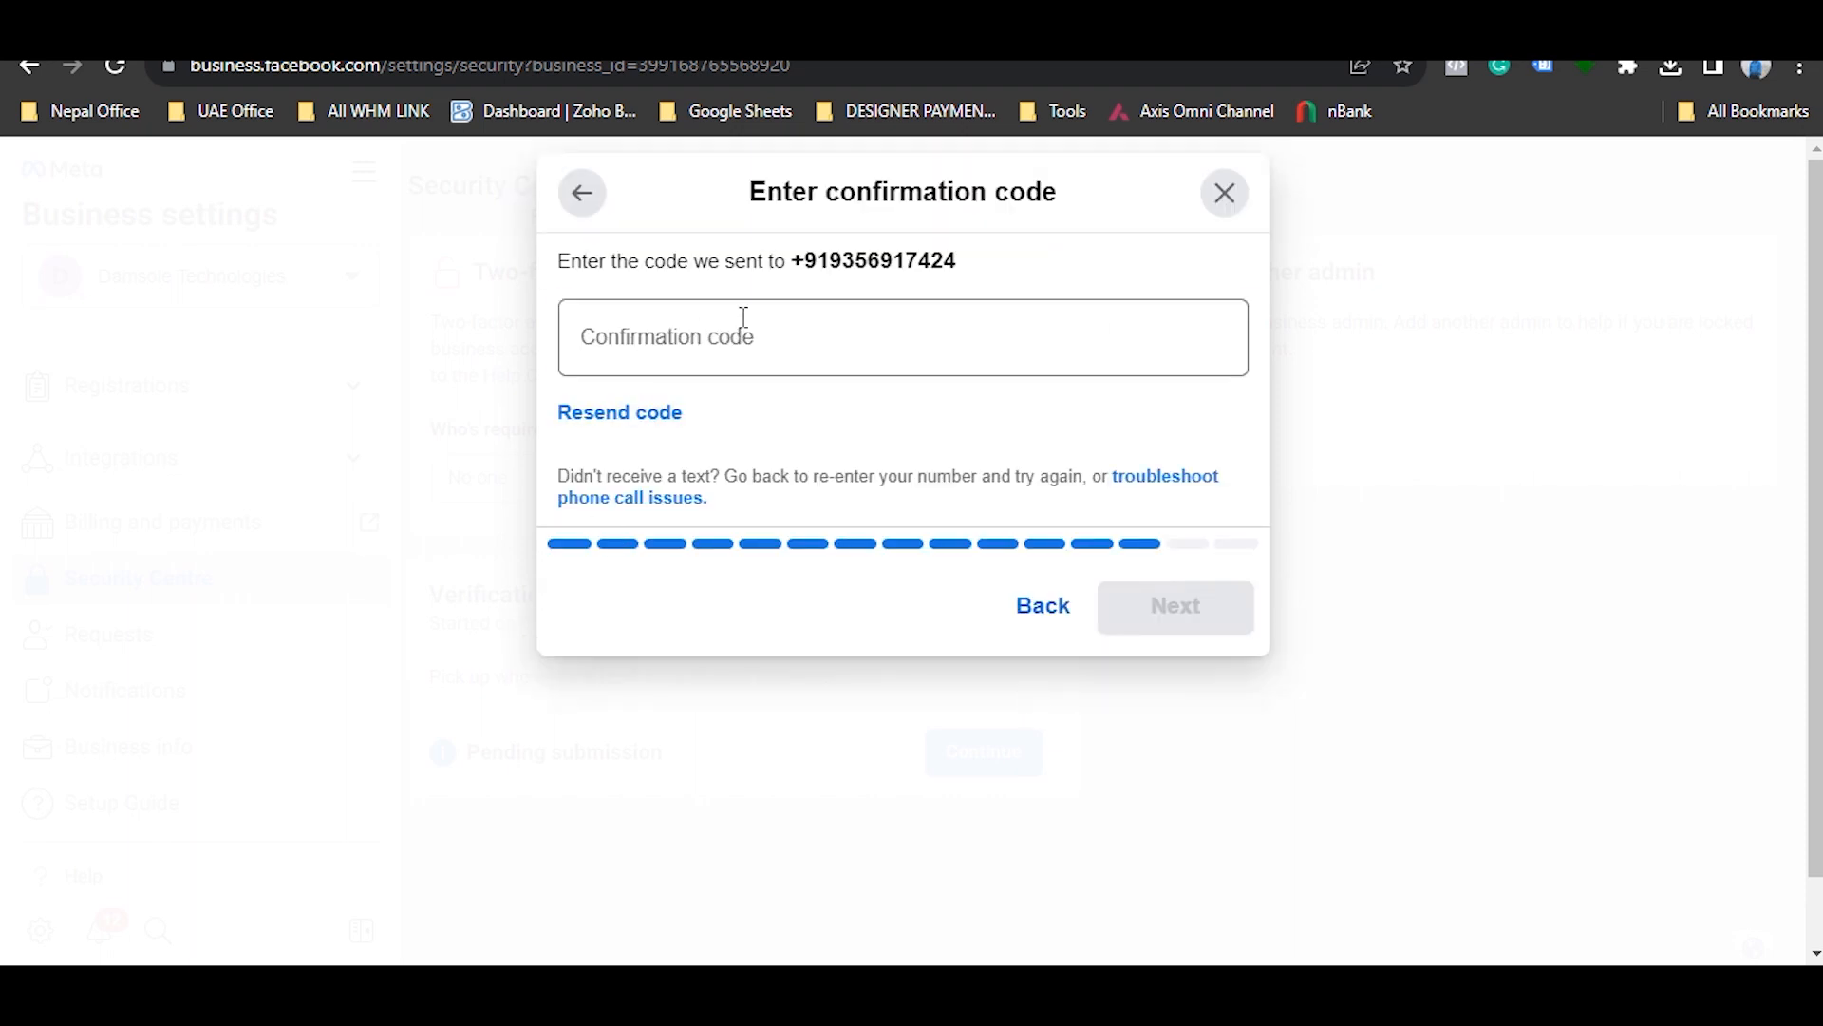
left_click(743, 316)
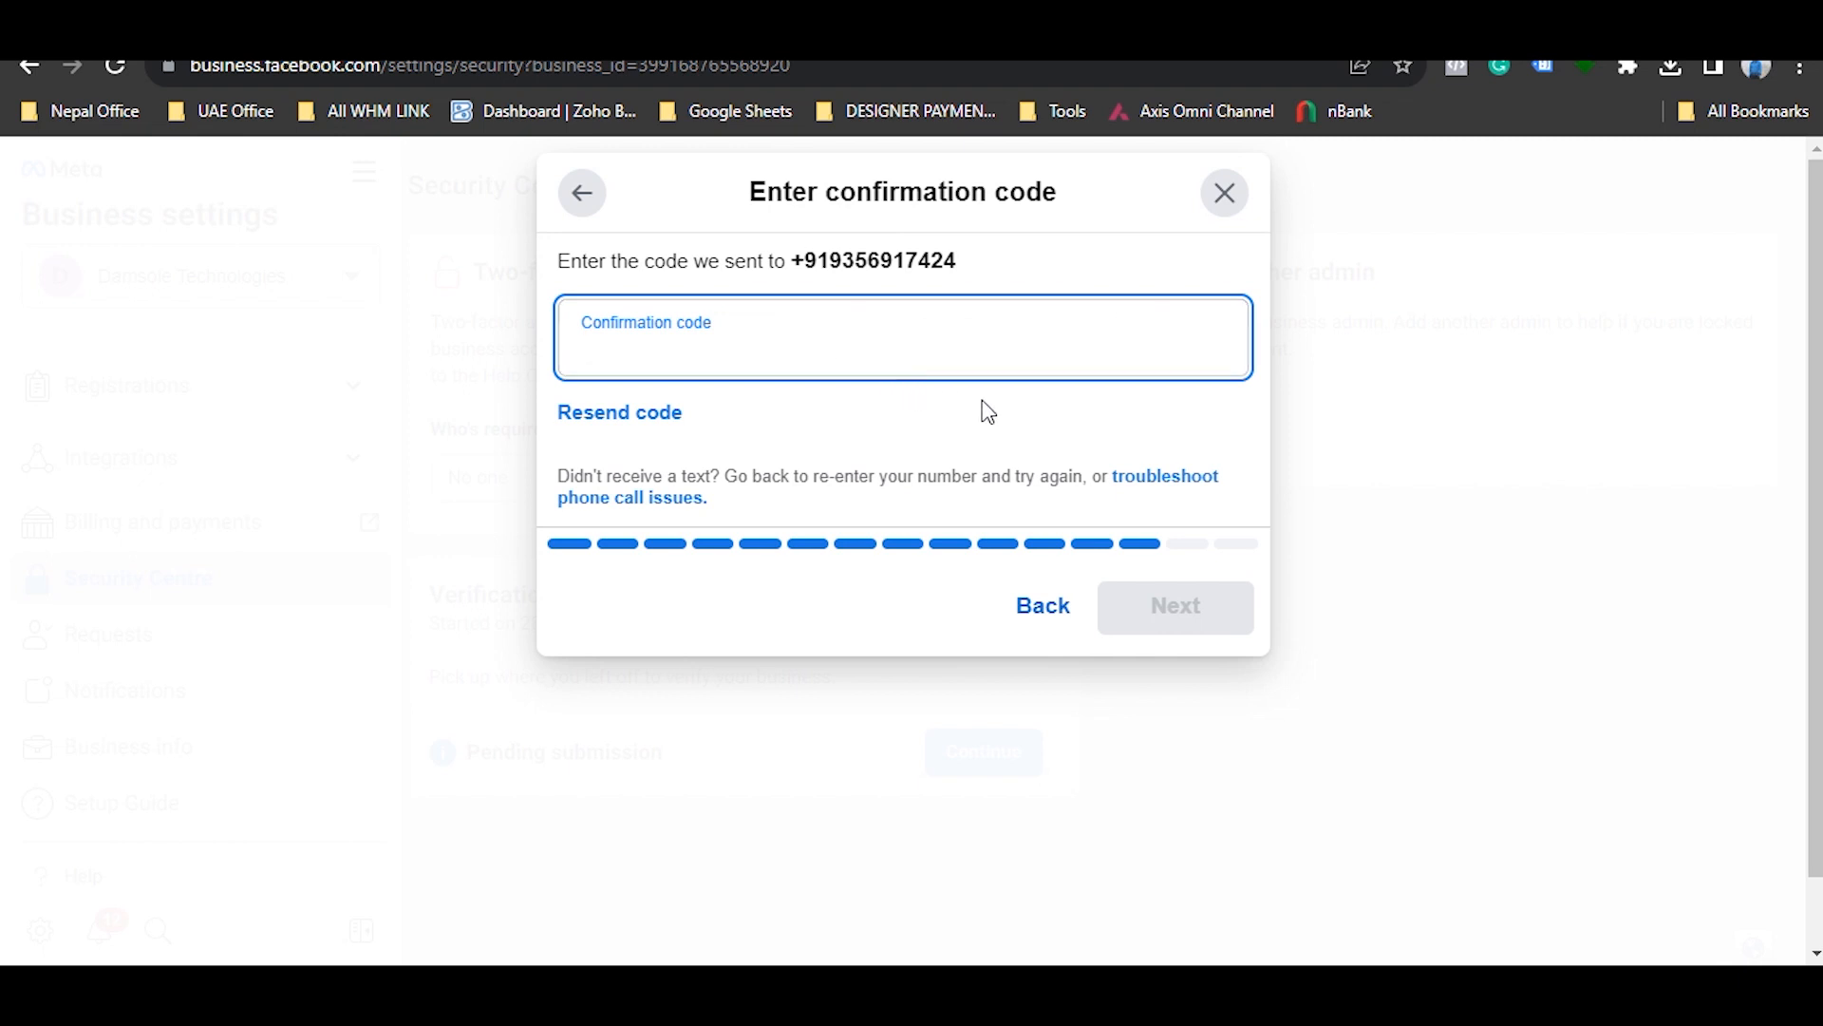
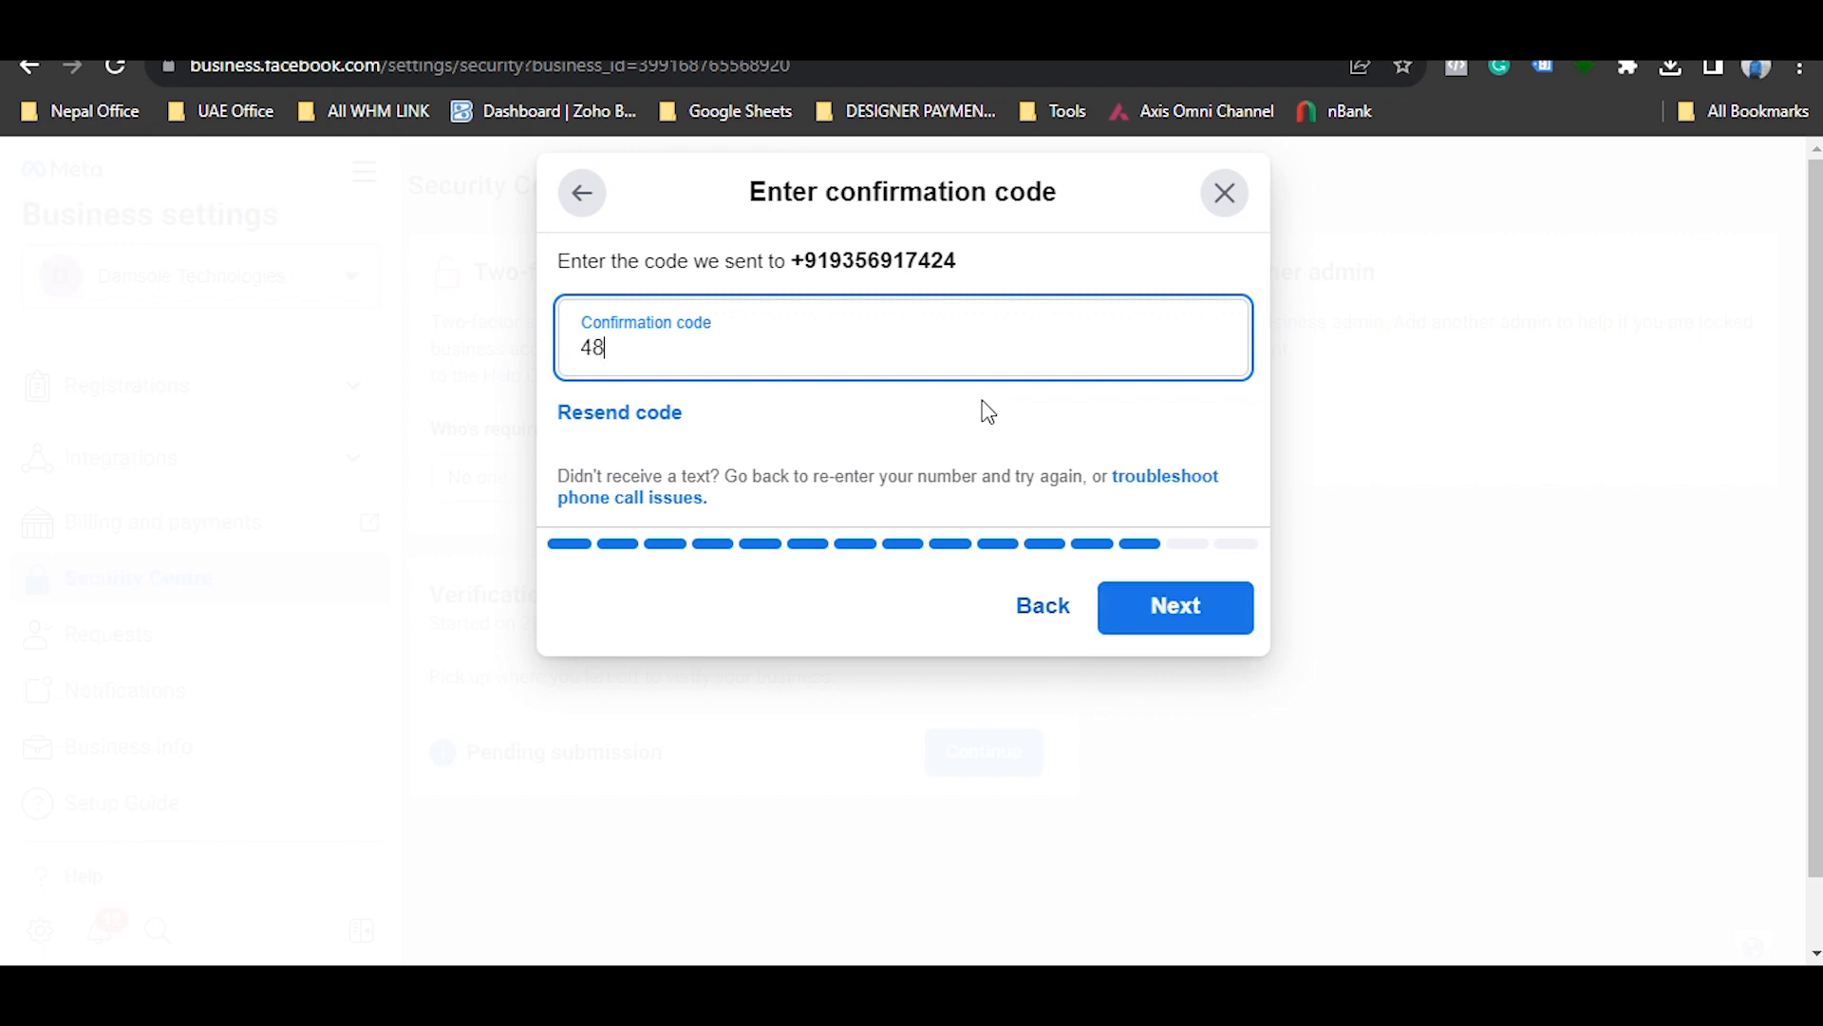
left_click(1215, 615)
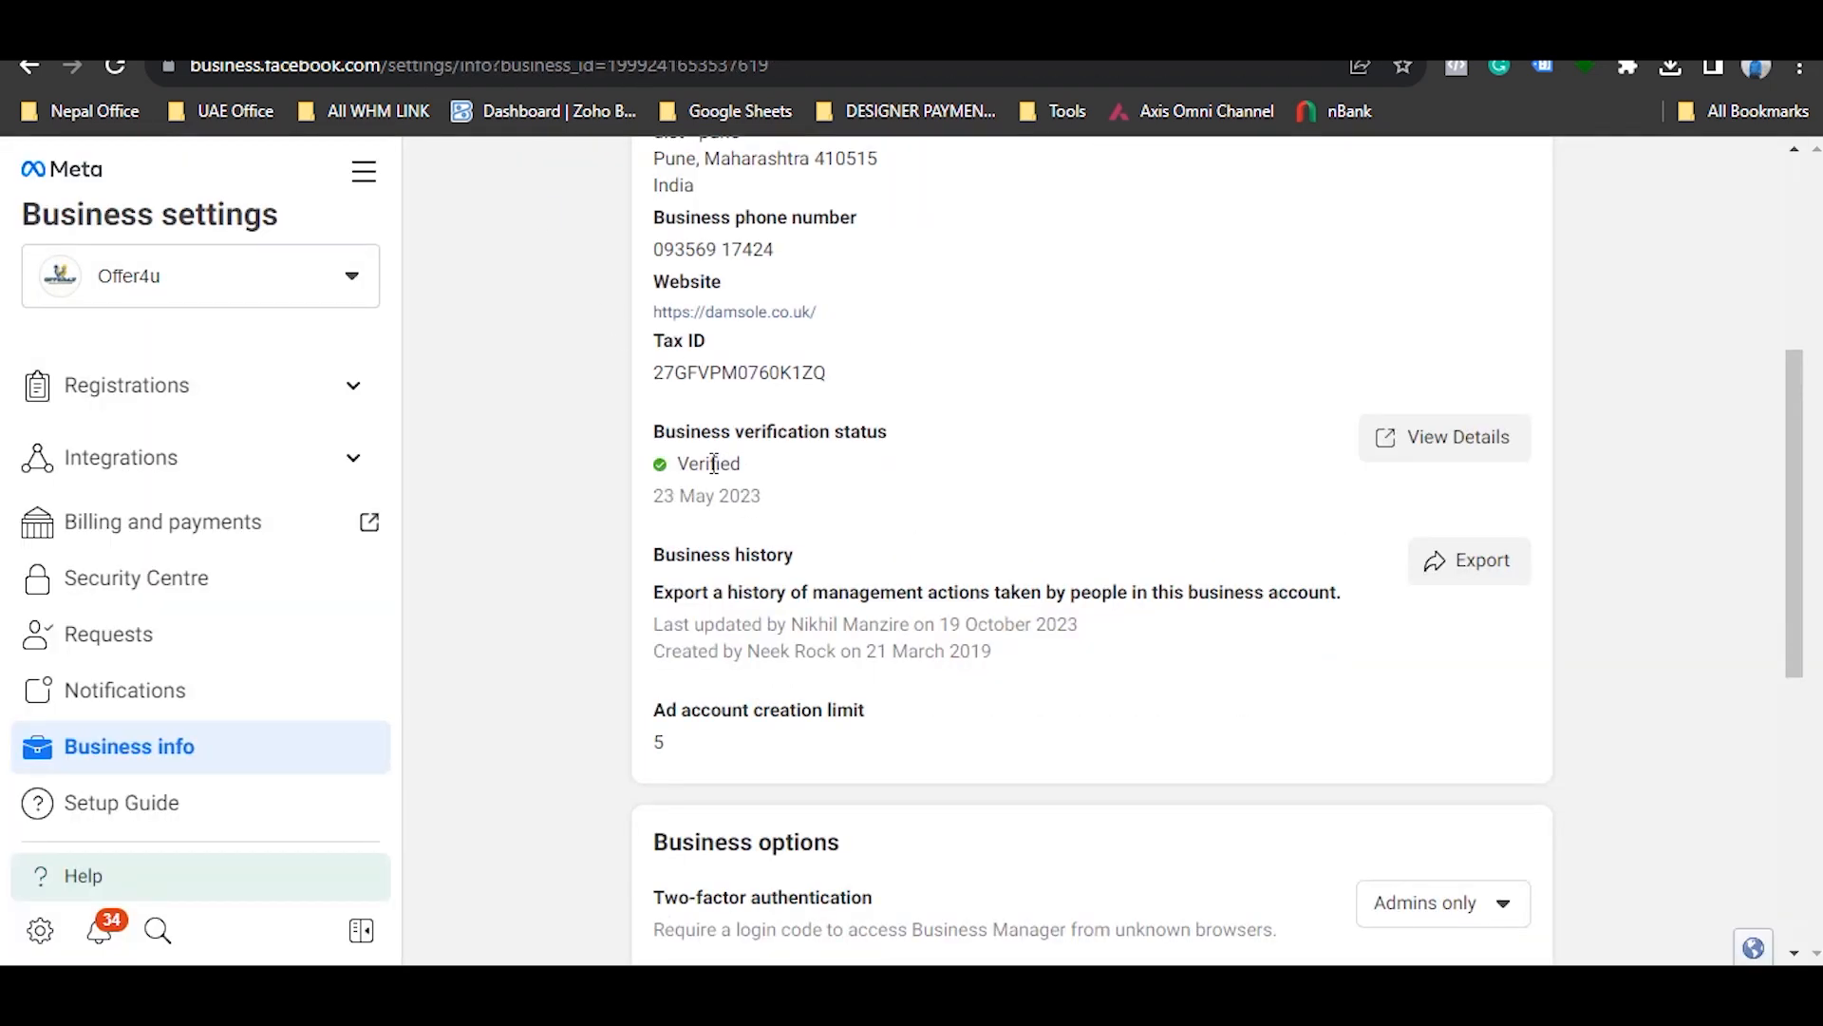
- Highlight the 'Verified' business verification status dated 23 May 2023 on the Business info page
double_click(712, 464)
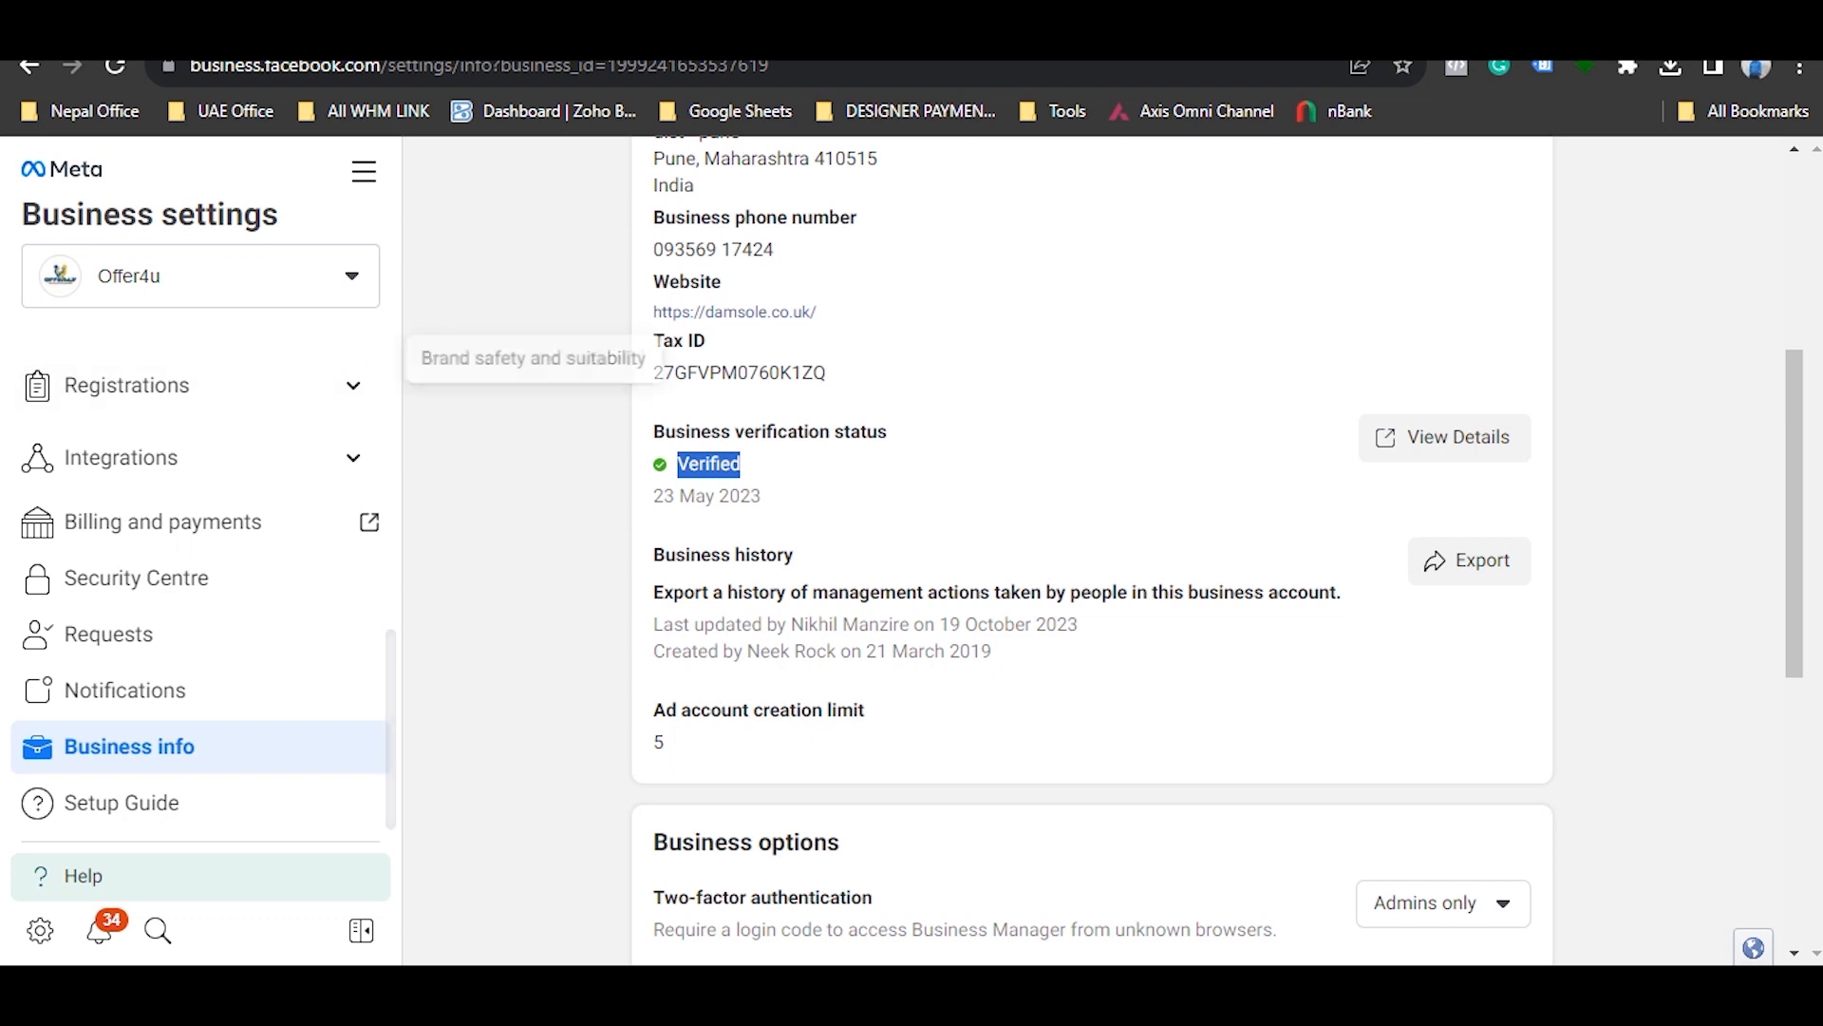